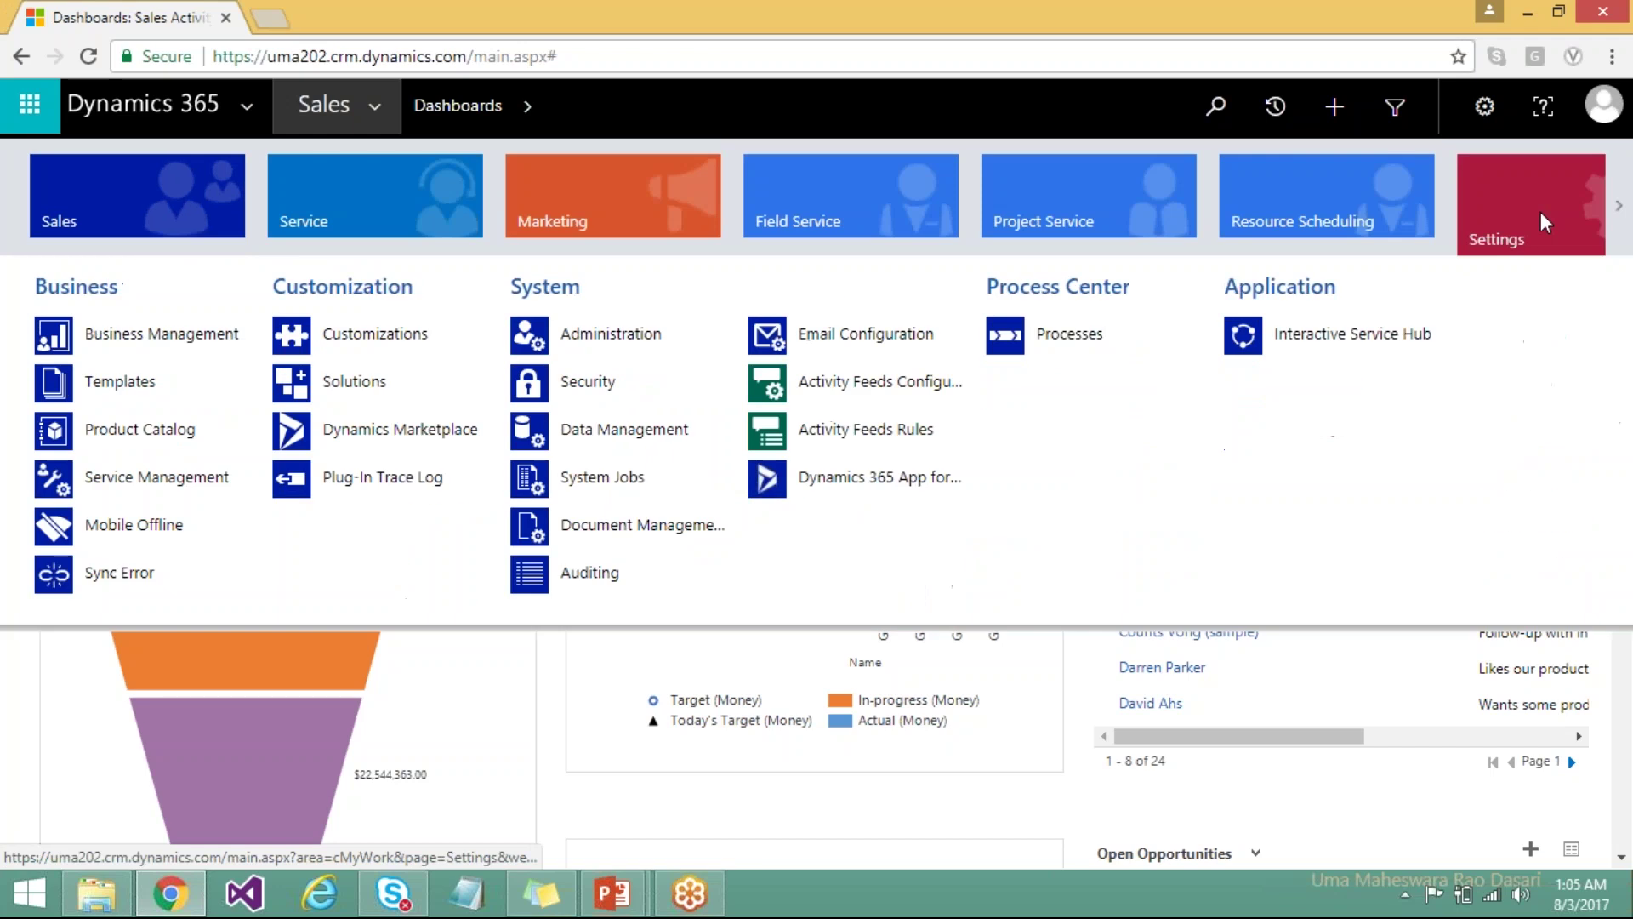
Search the Dynamics Marketplace in AppSource for 'docusi' to find DocuSign for Dynamics.
left_click(430, 439)
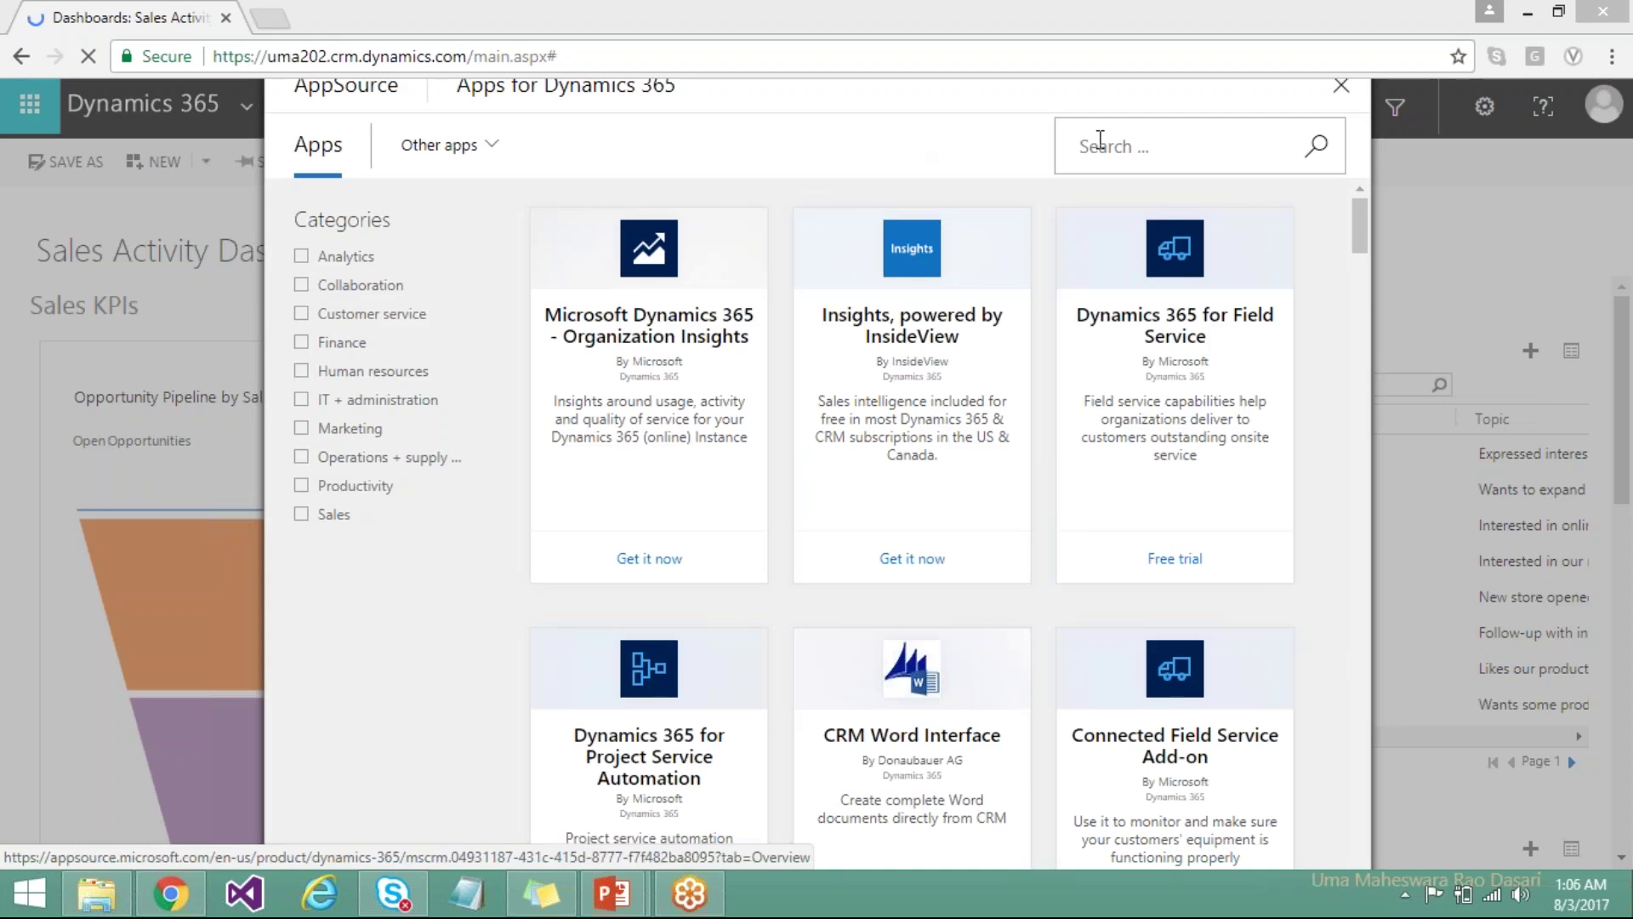
left_click(1100, 143)
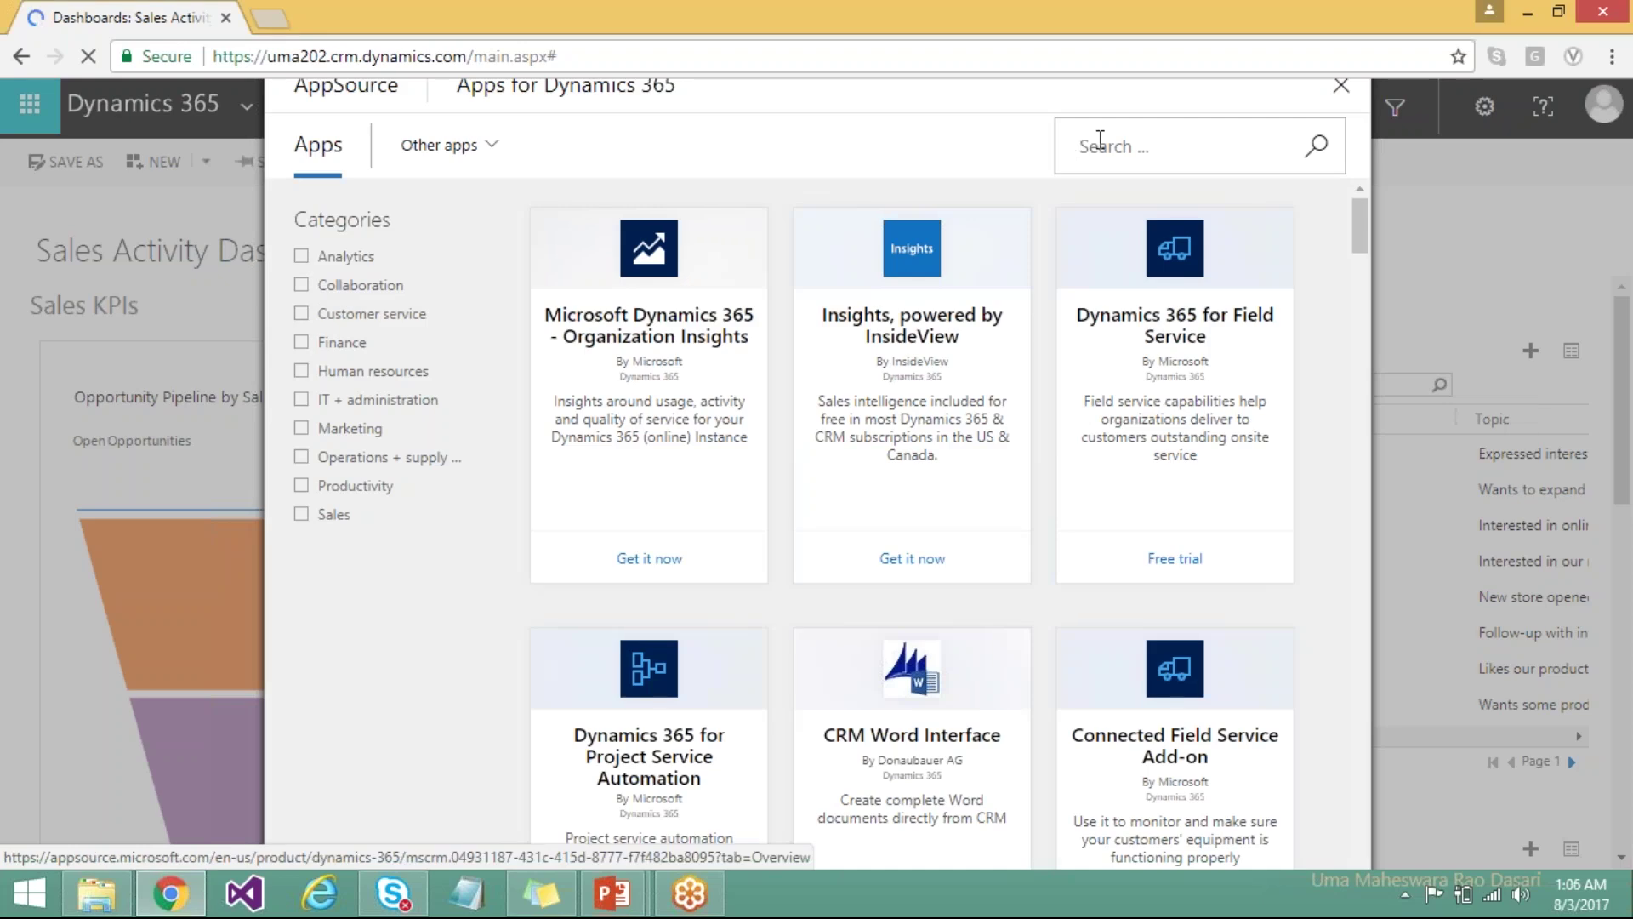
type("docu")
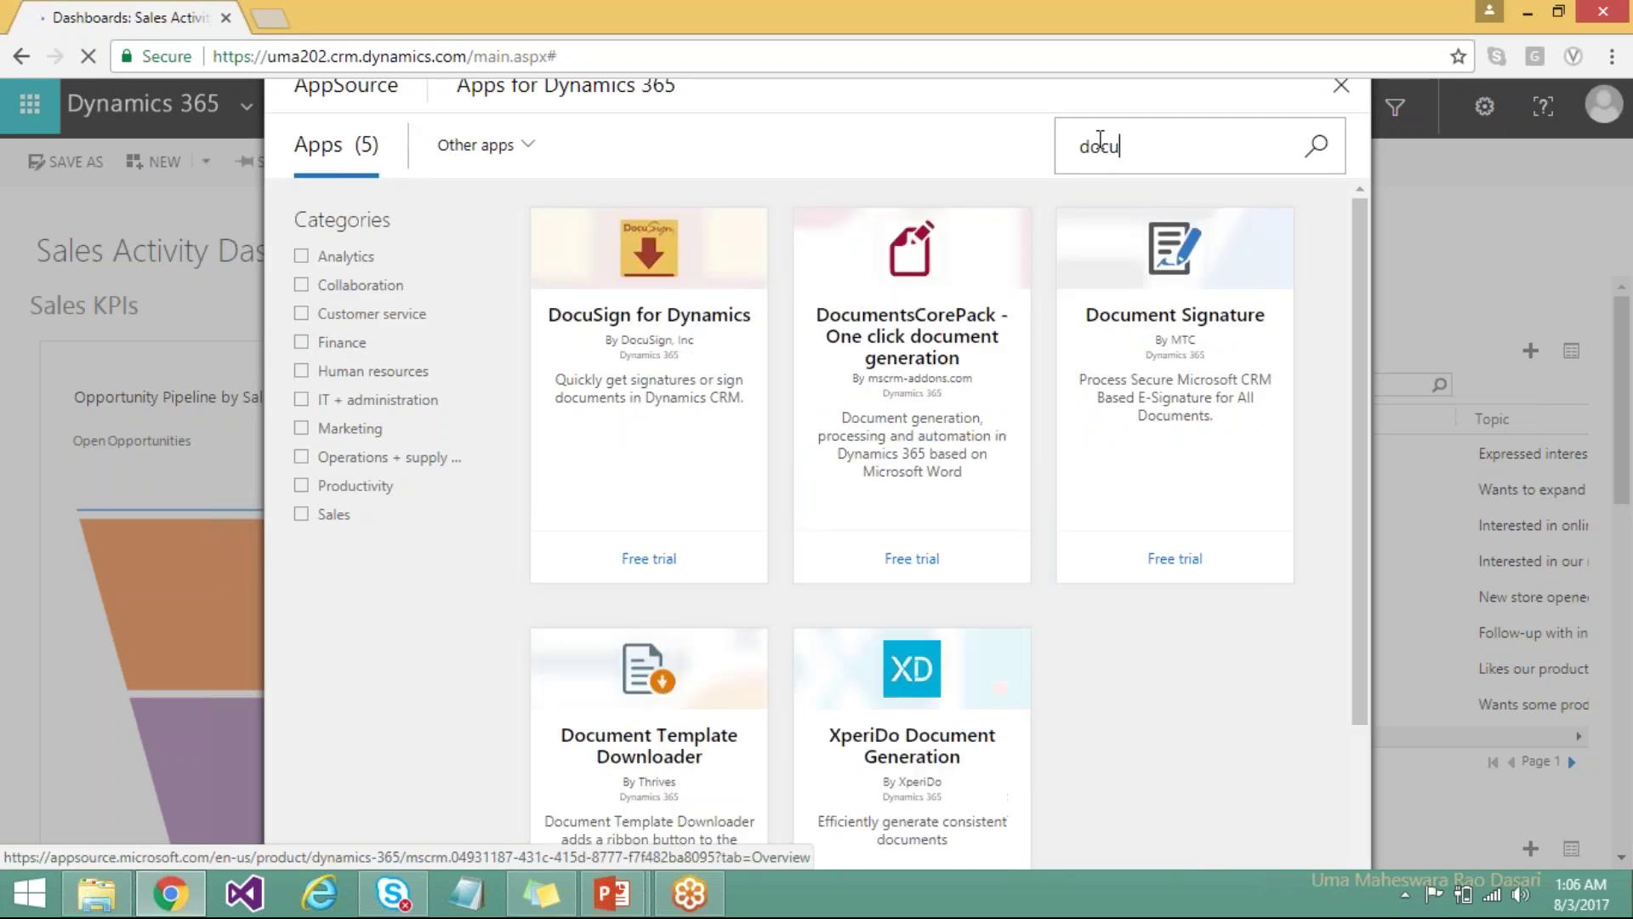
type("si")
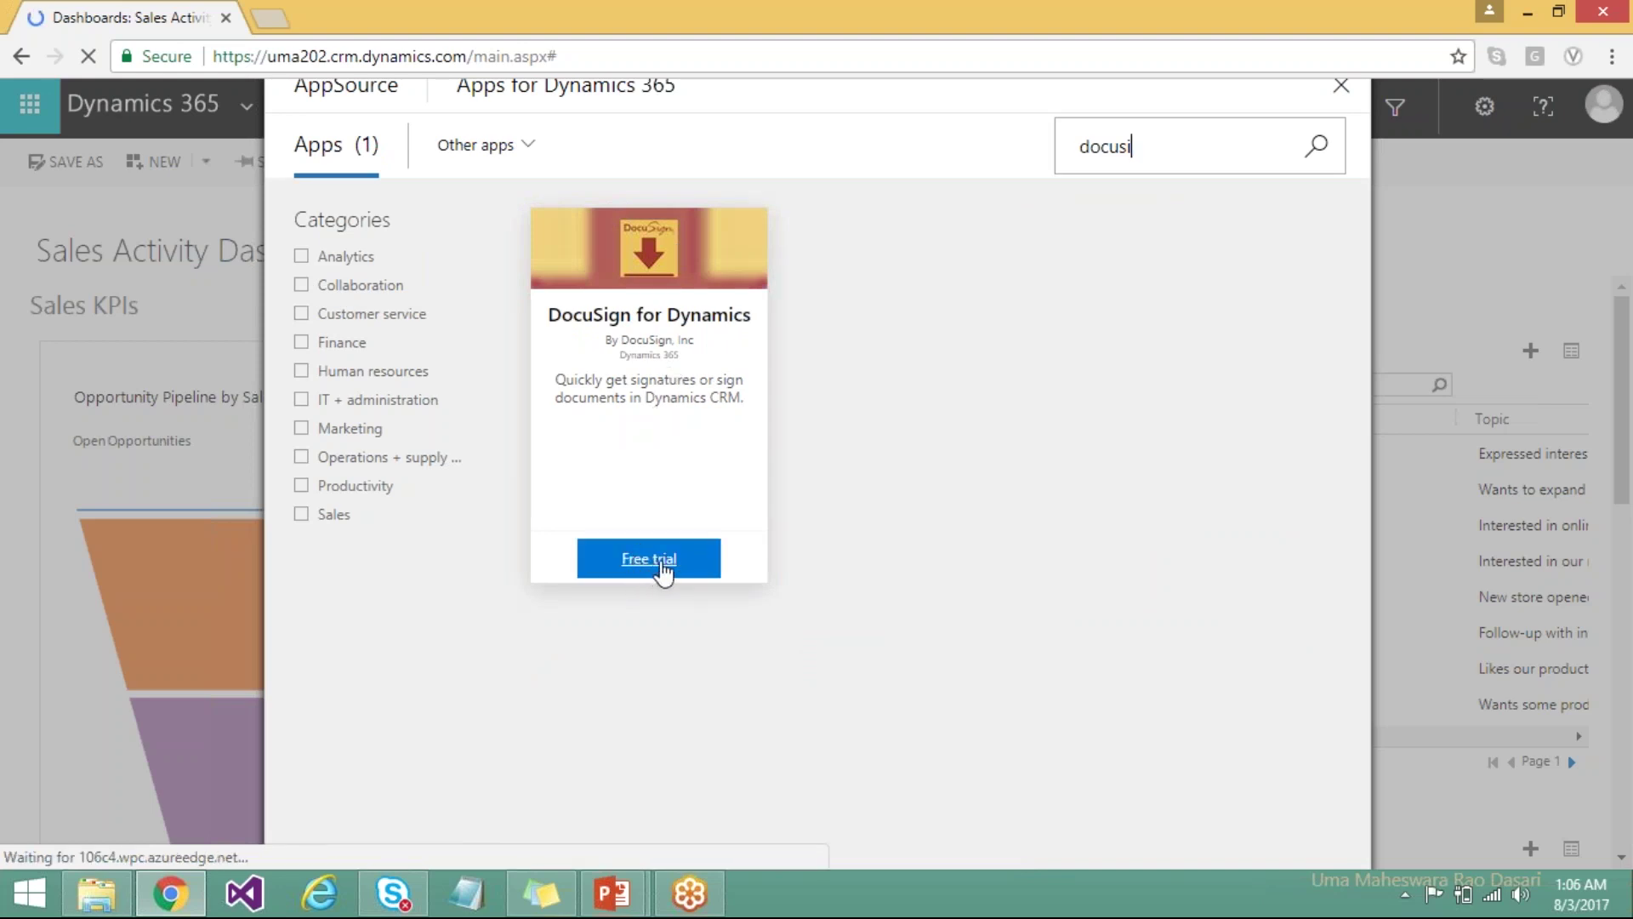
Start the DocuSign for Dynamics free trial, grant the data-sharing permission and continue.
left_click(662, 573)
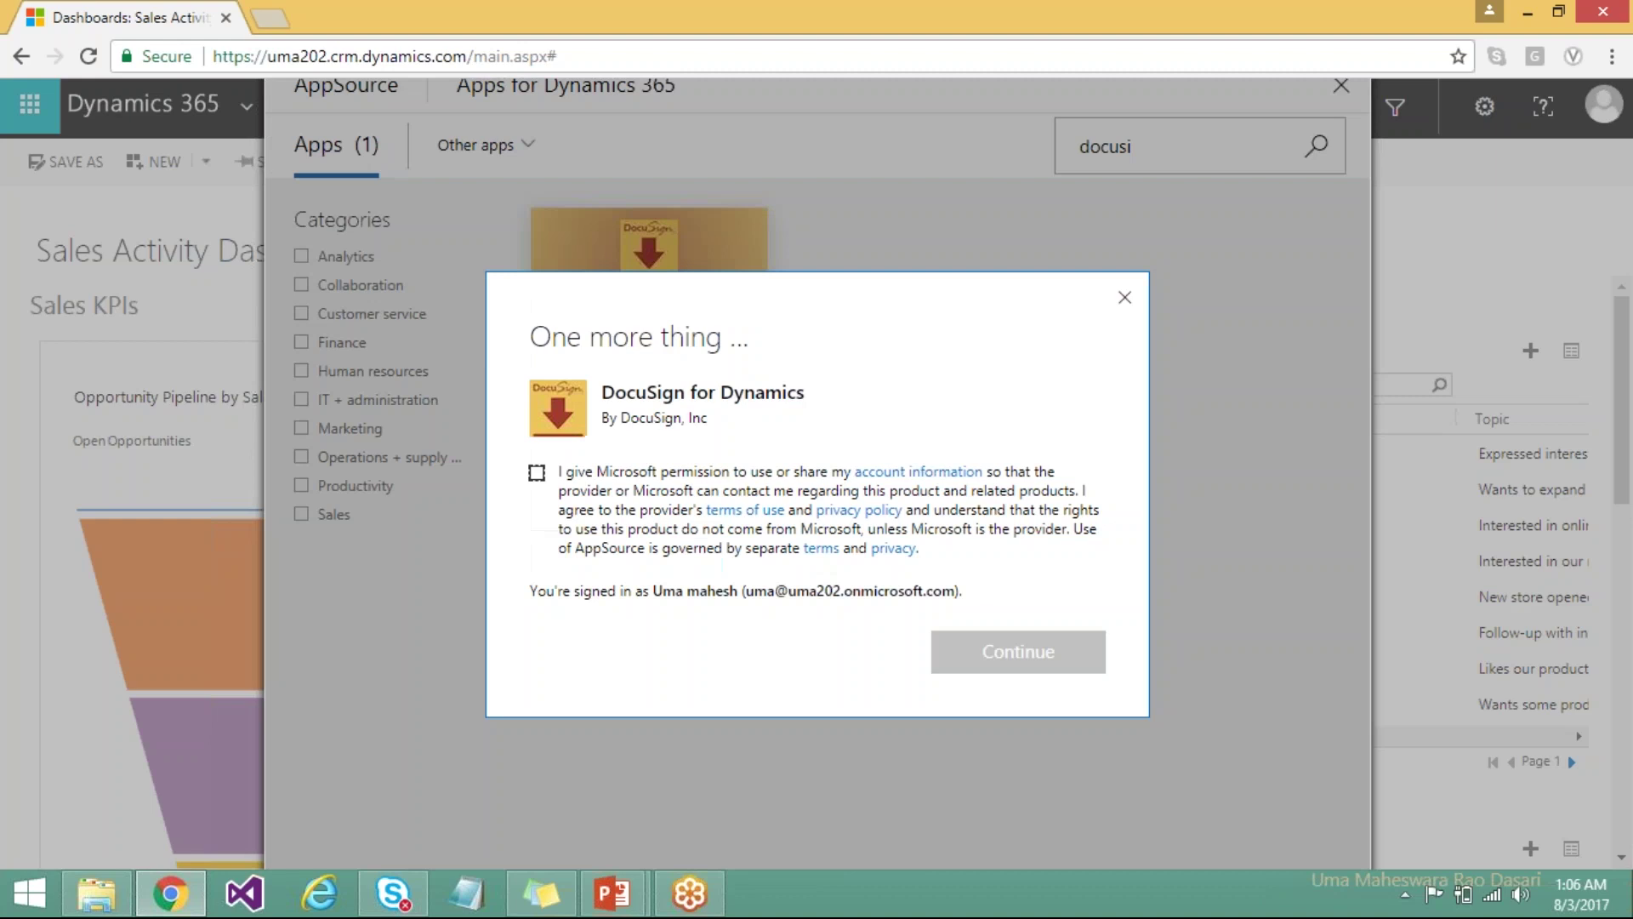
left_click(538, 476)
left_click(539, 477)
left_click(539, 478)
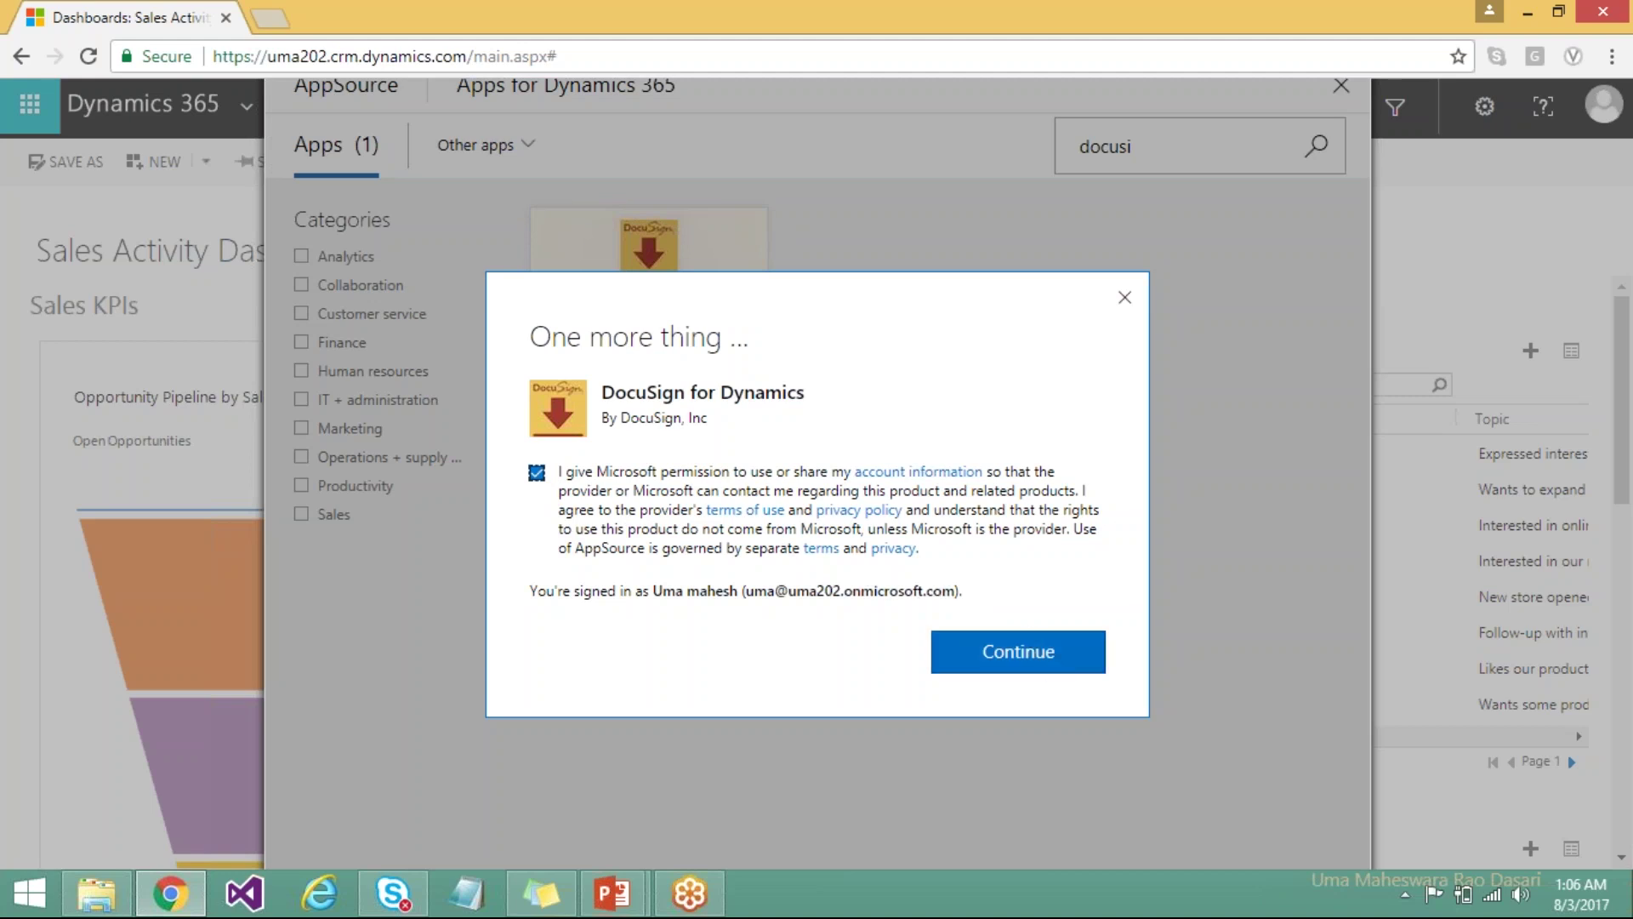
left_click(1052, 667)
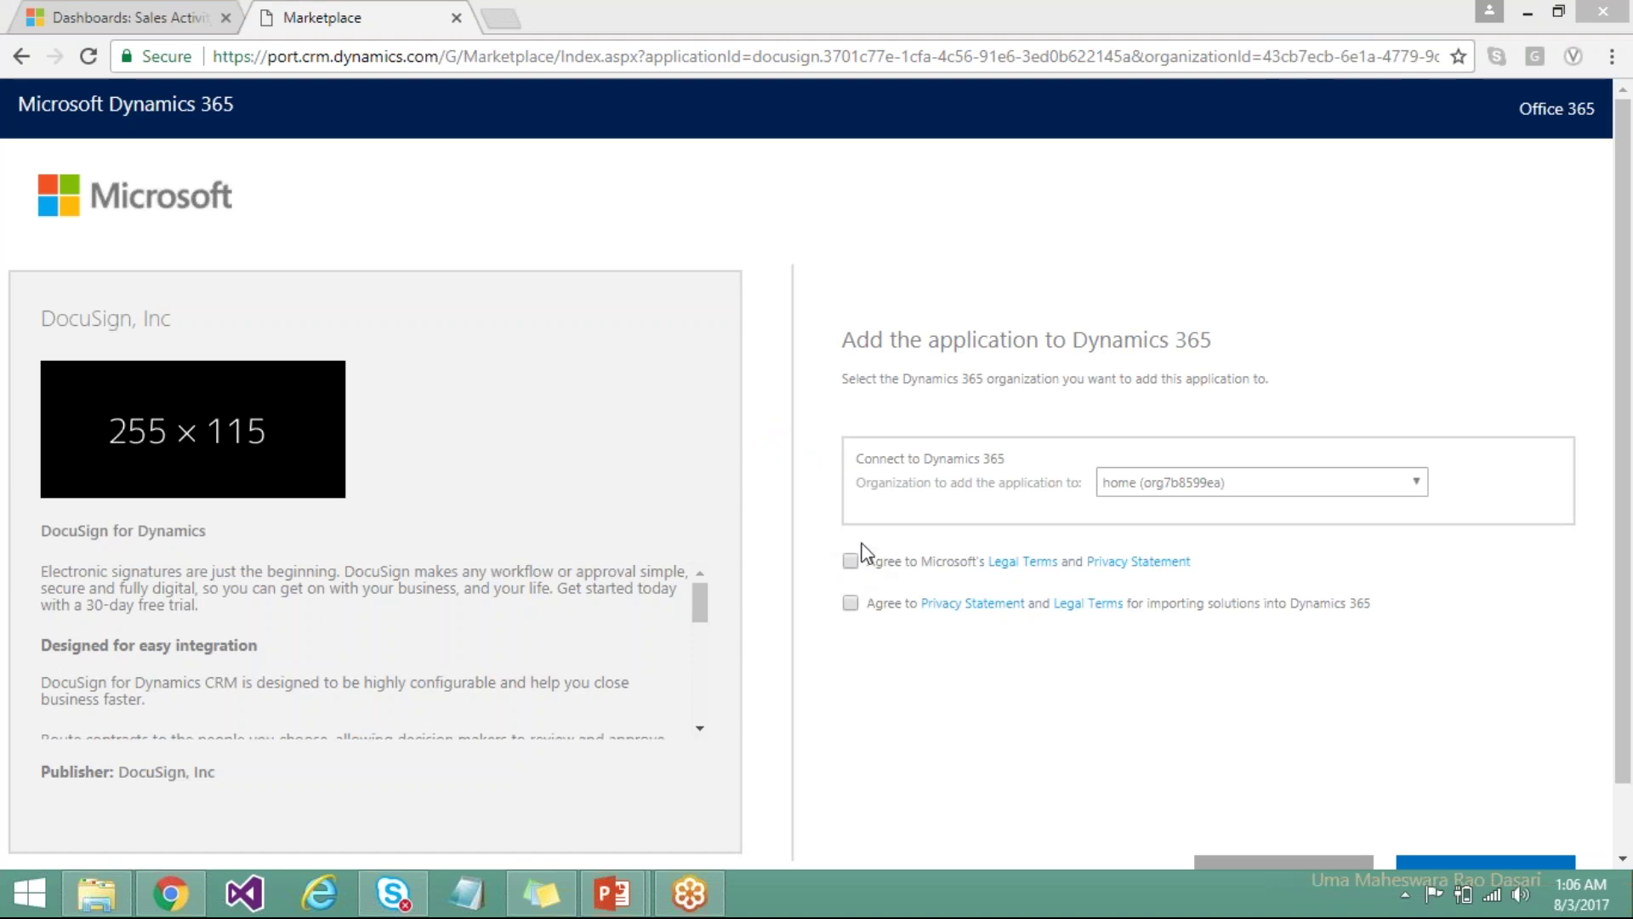
Accept the legal terms and solution-import terms, then add DocuSign to the home organization.
left_click(850, 562)
left_click(849, 604)
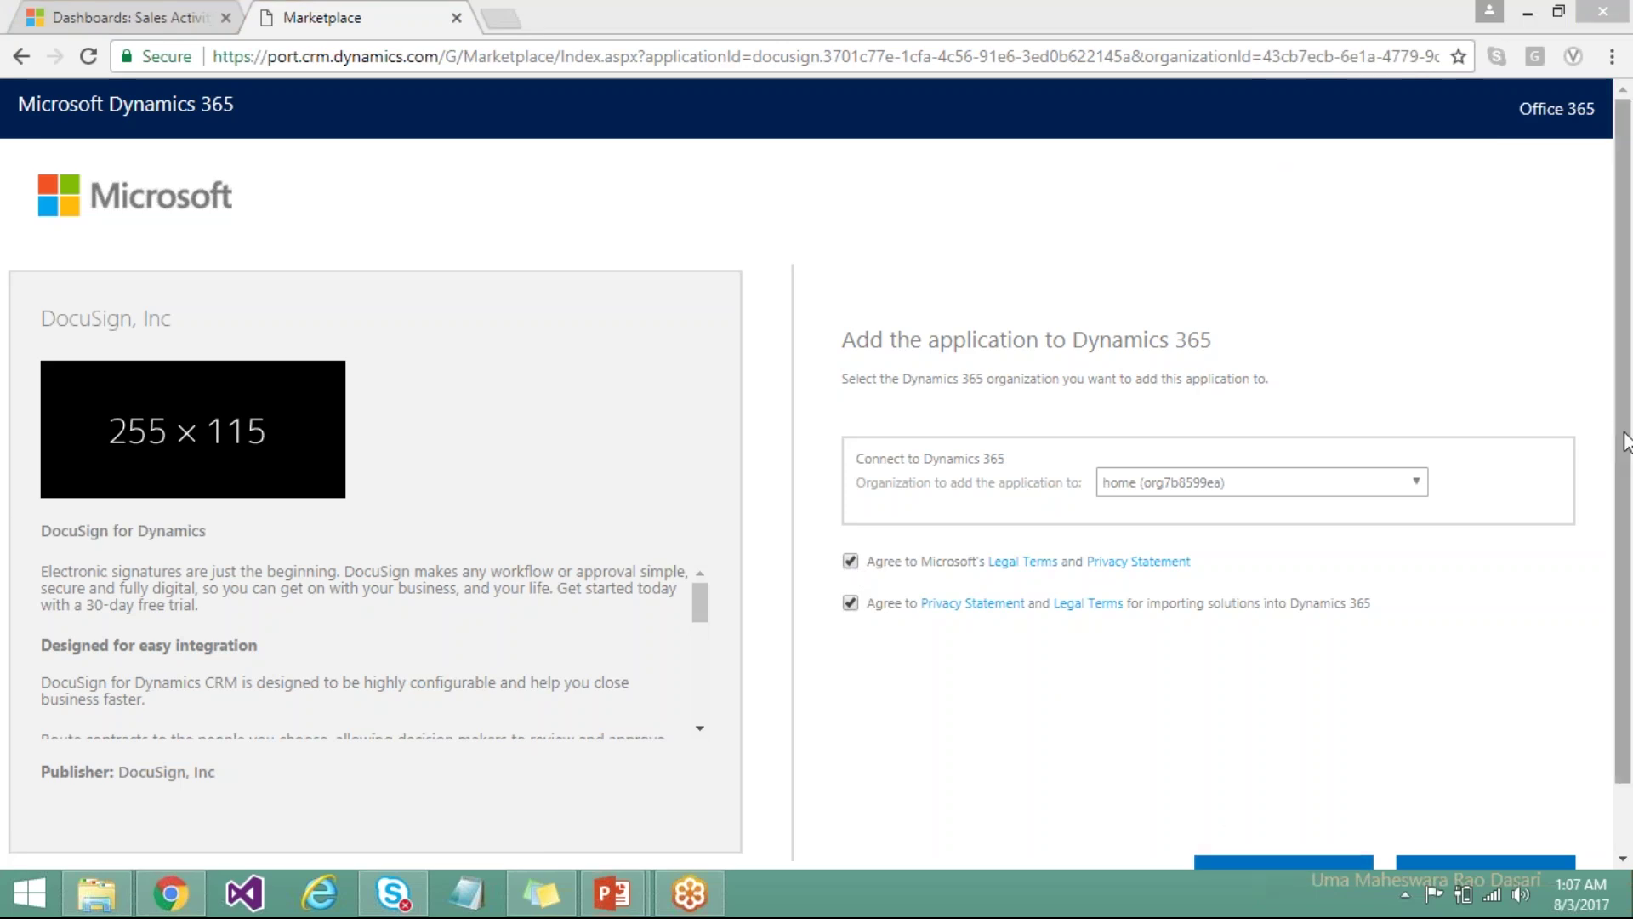
scroll(1619, 510, "down", 1)
left_click(1276, 809)
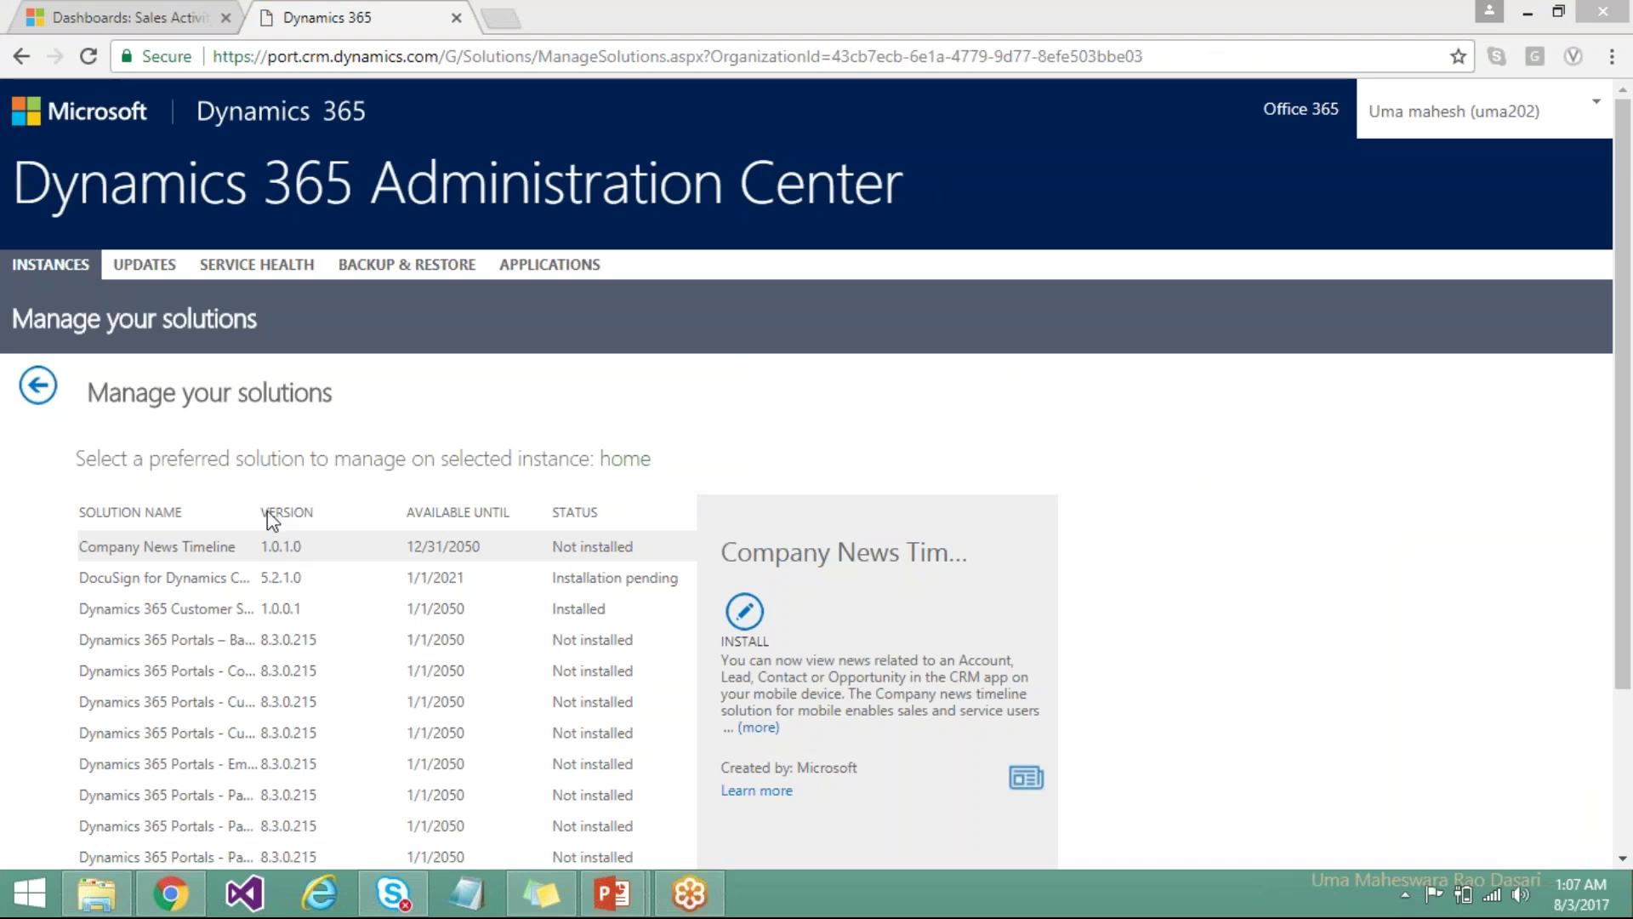
Widen the Solution Name column and check the DocuSign solution until its status reads Installed.
left_click_drag(250, 508, 386, 514)
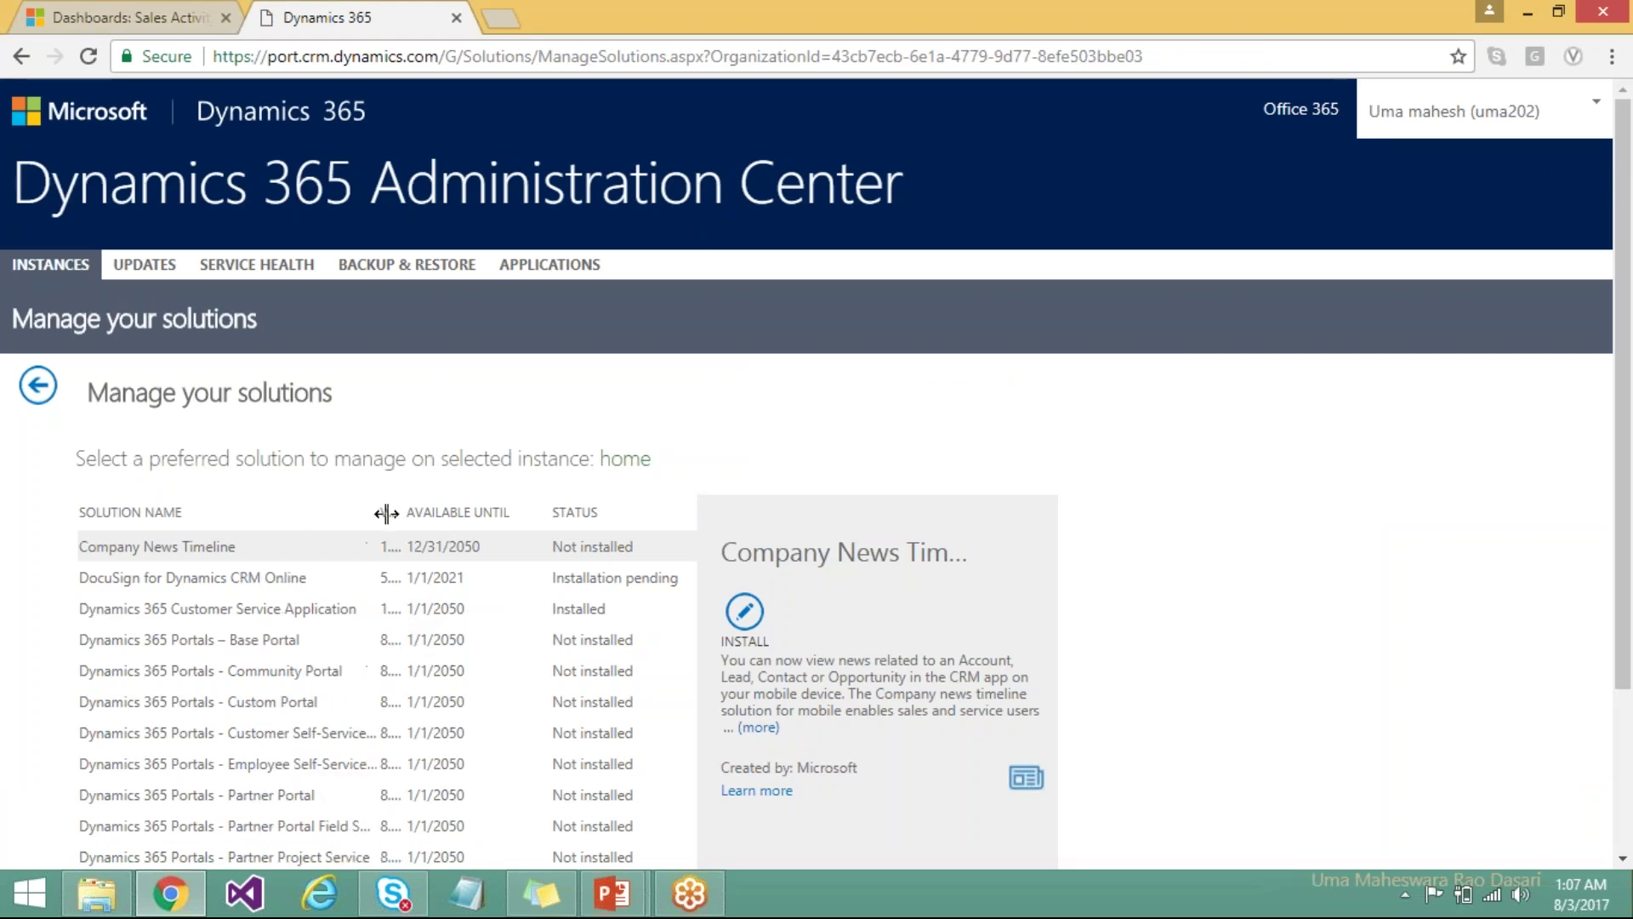
left_click(275, 584)
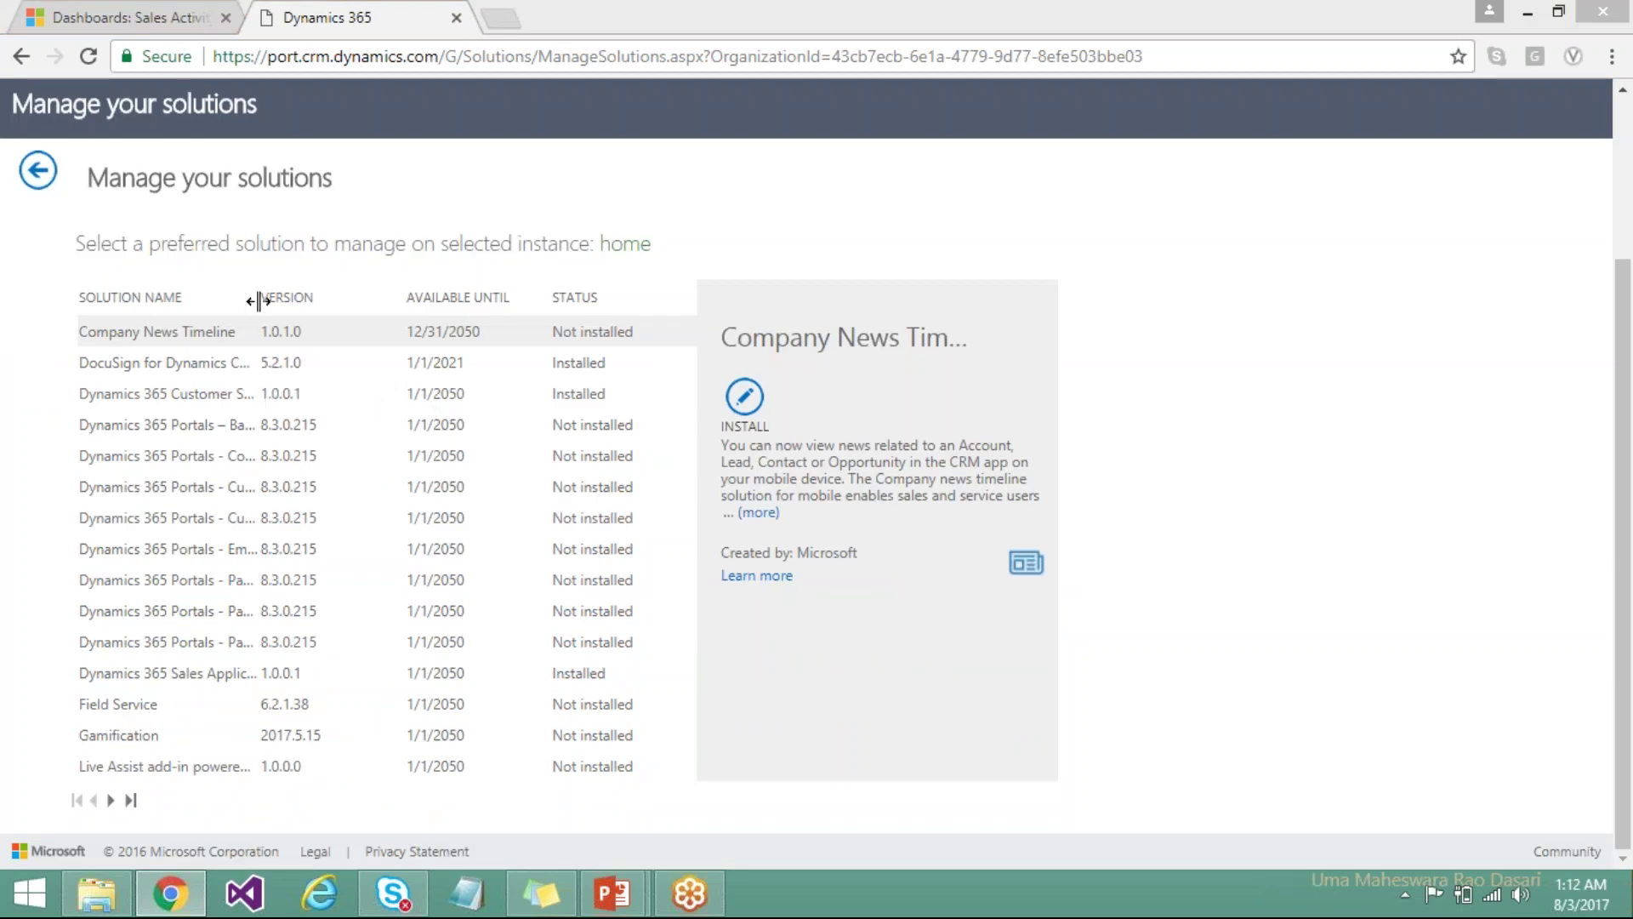
left_click_drag(258, 300, 346, 324)
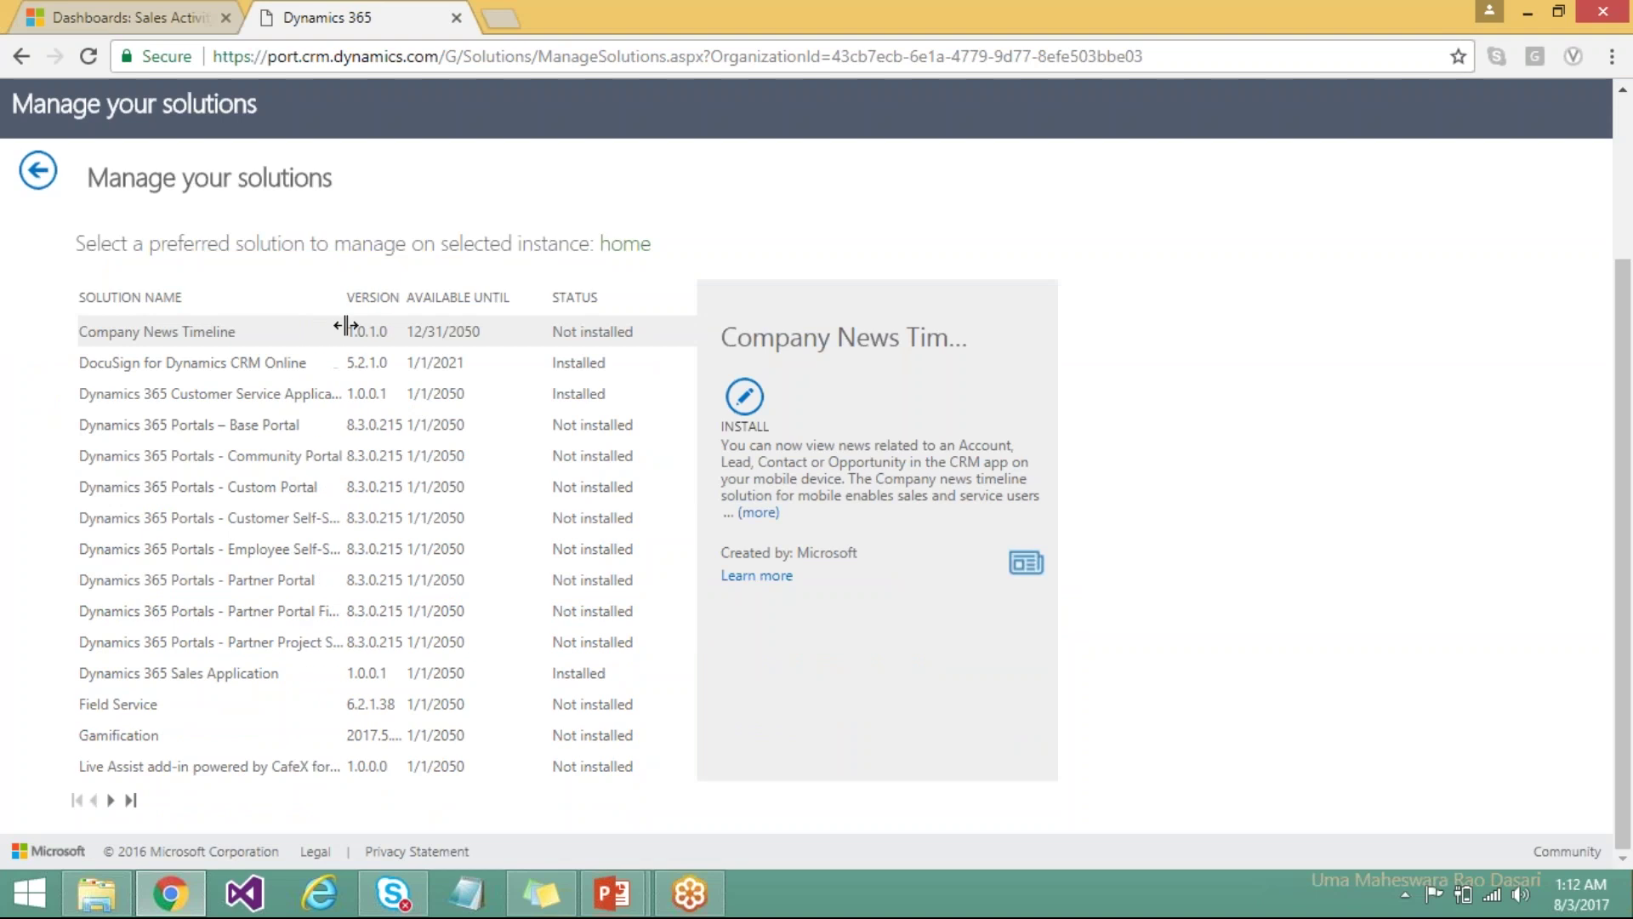
left_click(300, 366)
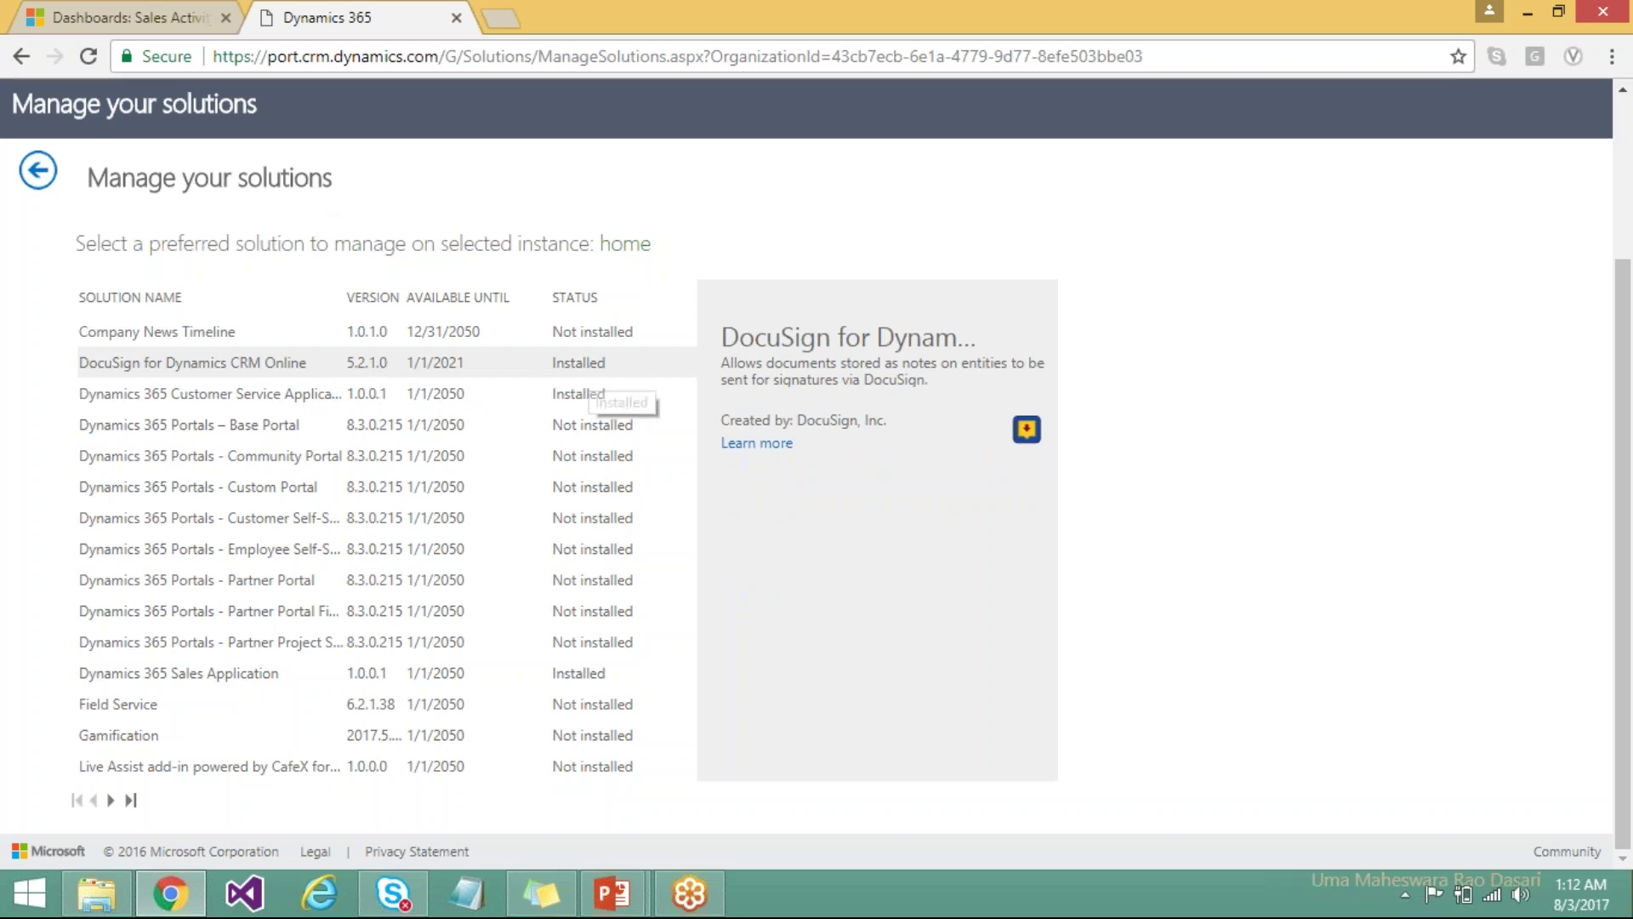
Return to the Dynamics 365 dashboard tab and reload the CRM page.
left_click(162, 11)
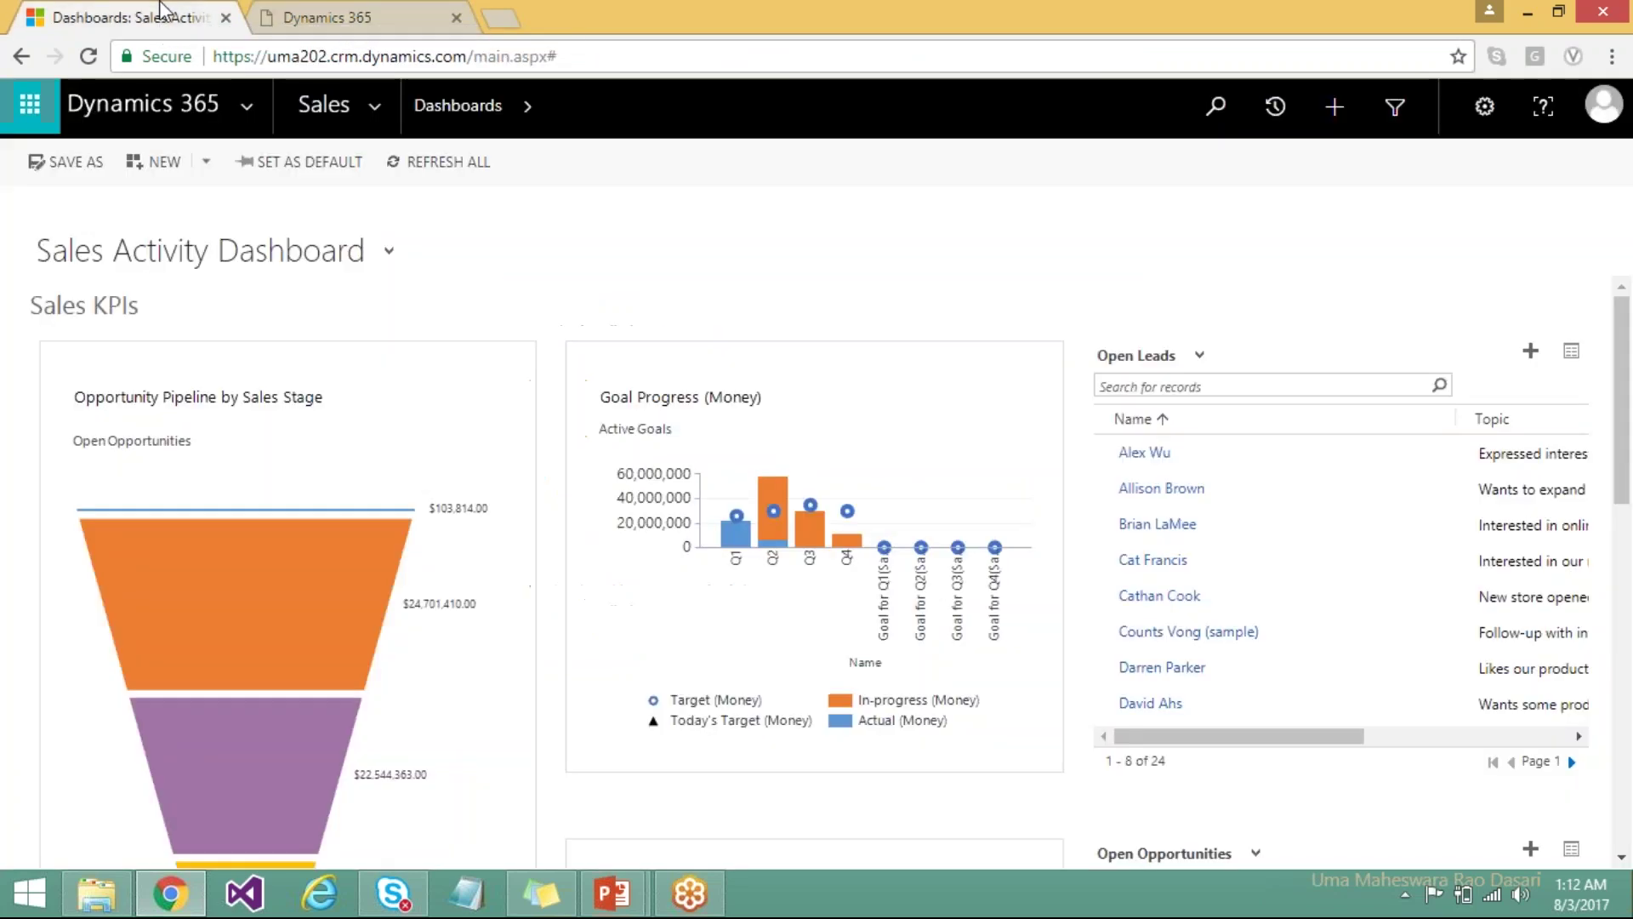
left_click(586, 56)
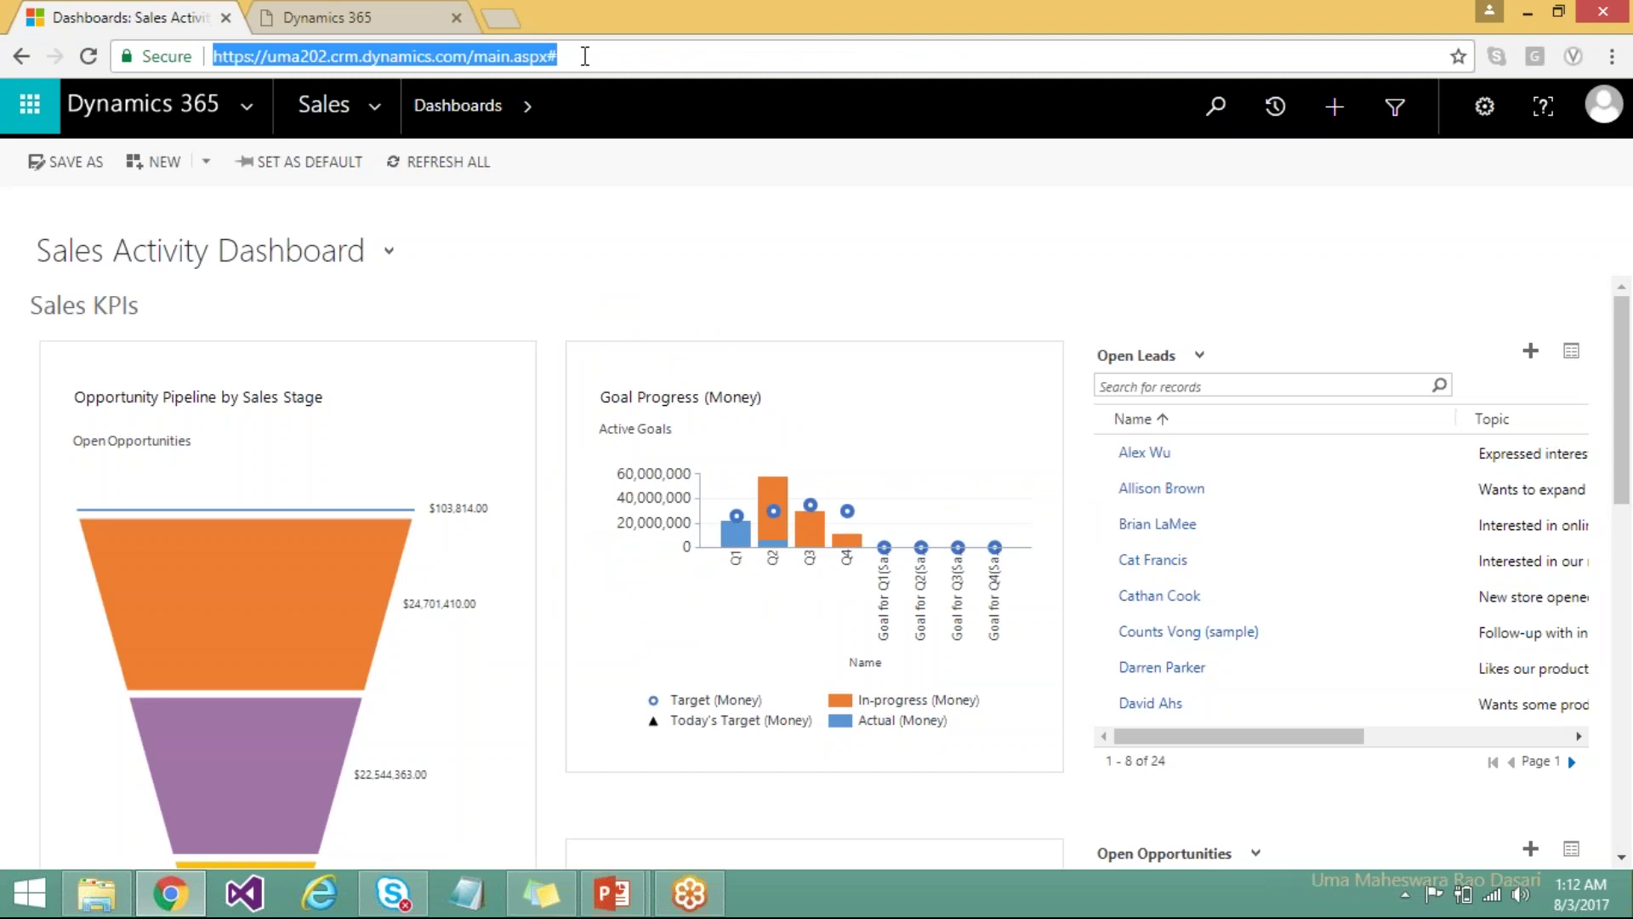
key("Return")
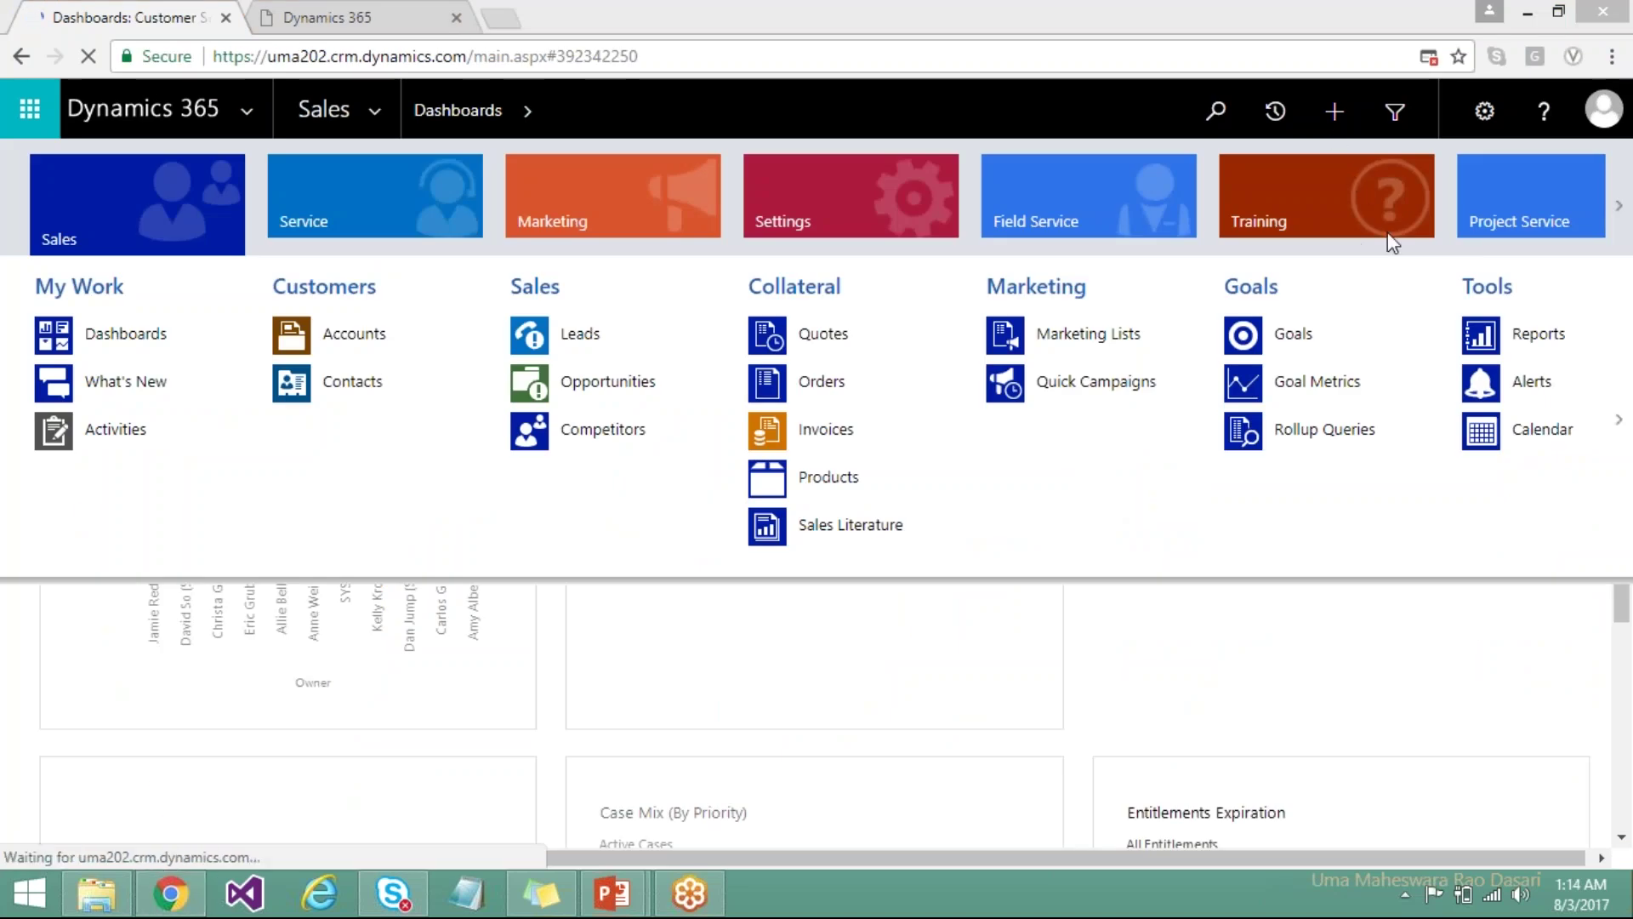
Open the DocuSign Admin page from the DocuSign group in Settings.
left_click(865, 192)
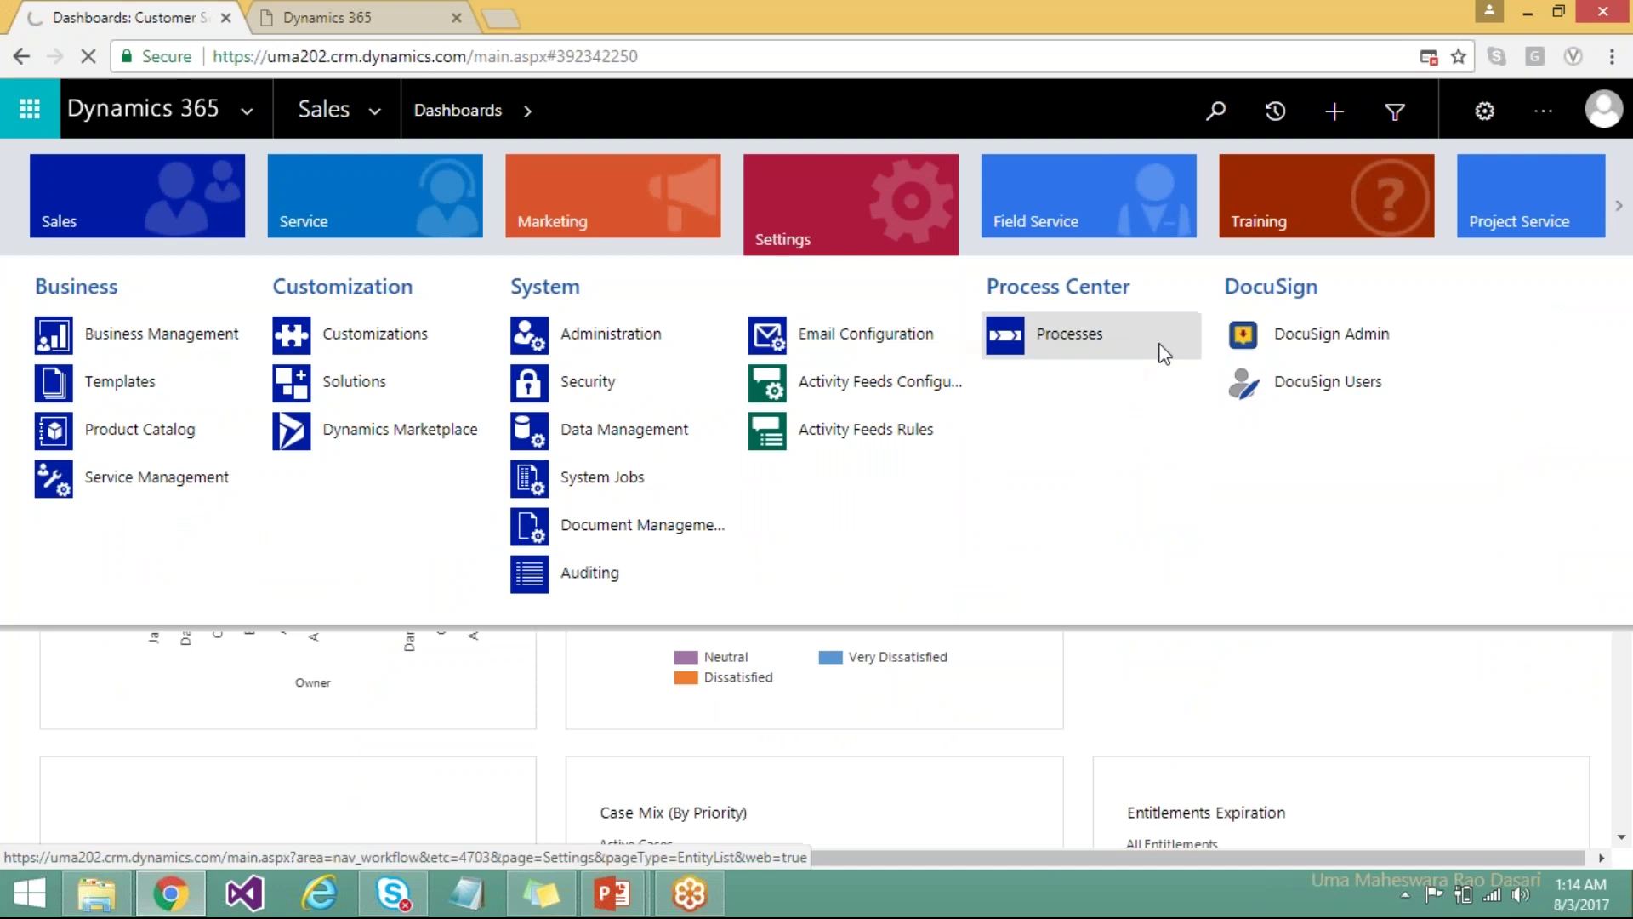
left_click(1264, 344)
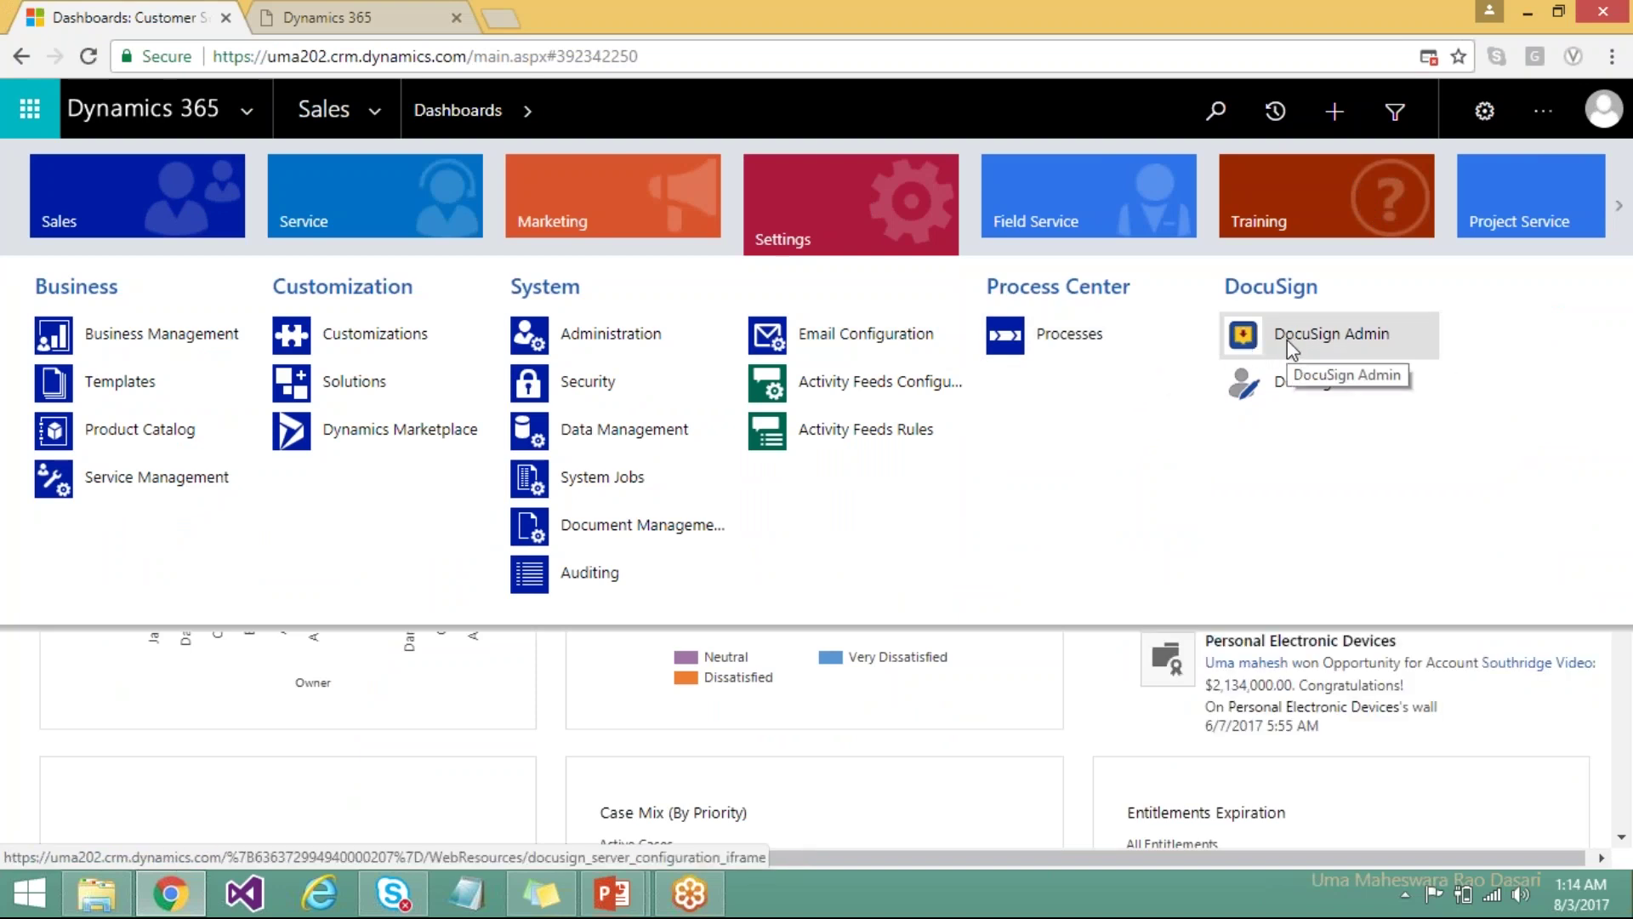
left_click(1288, 339)
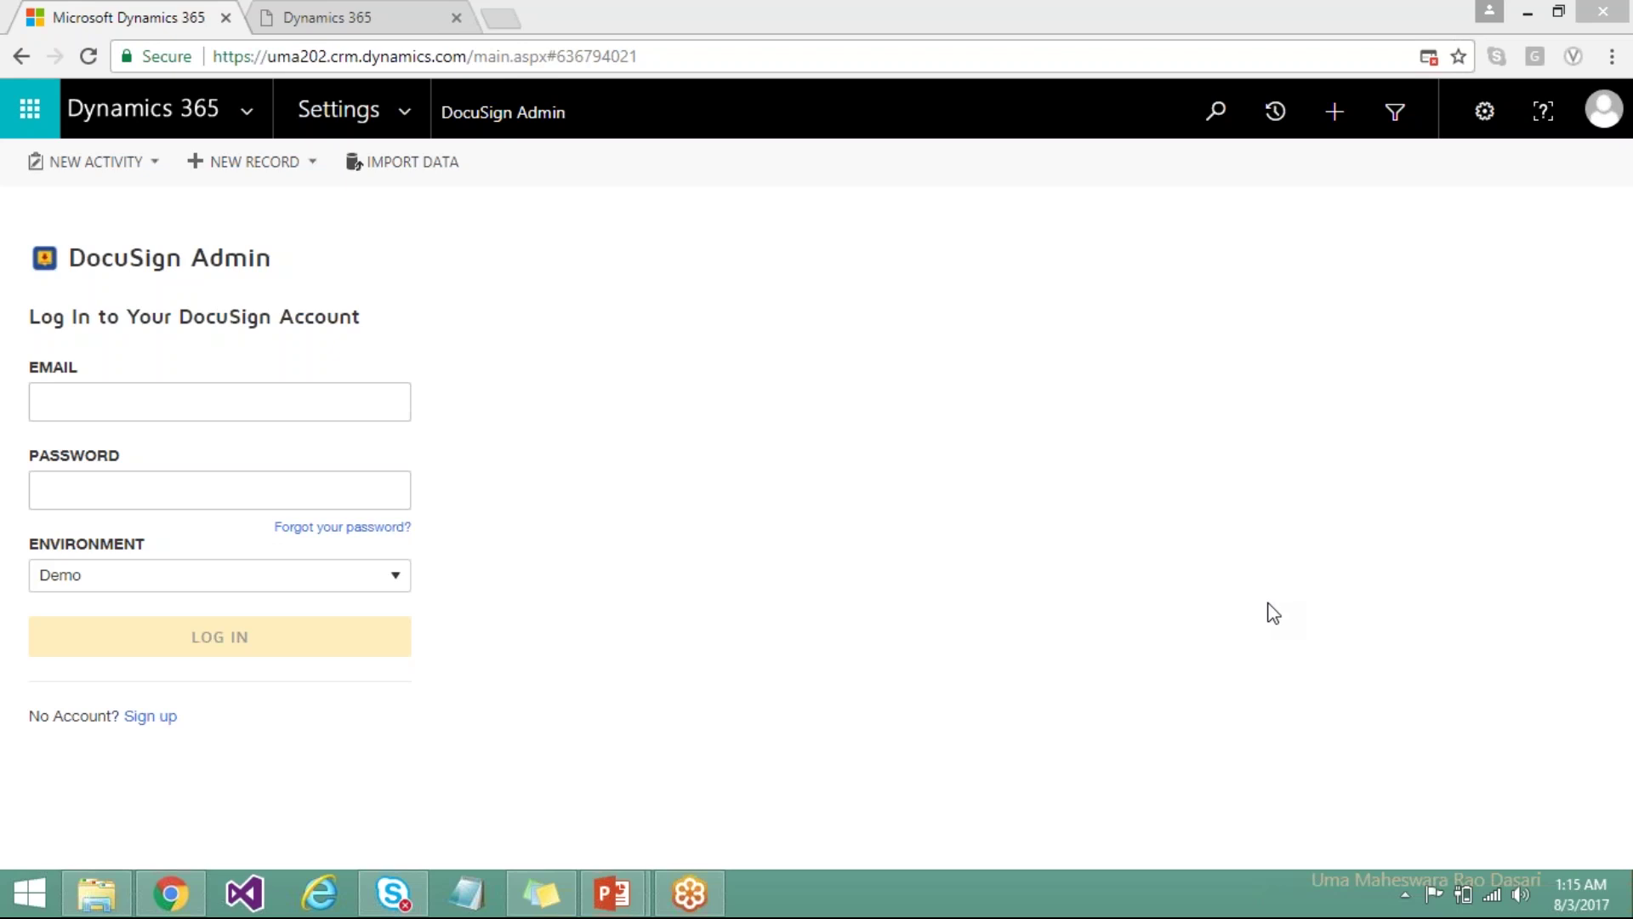
In a new browser tab, search Google for 'docusign sandbox'.
left_click(491, 18)
left_click(500, 18)
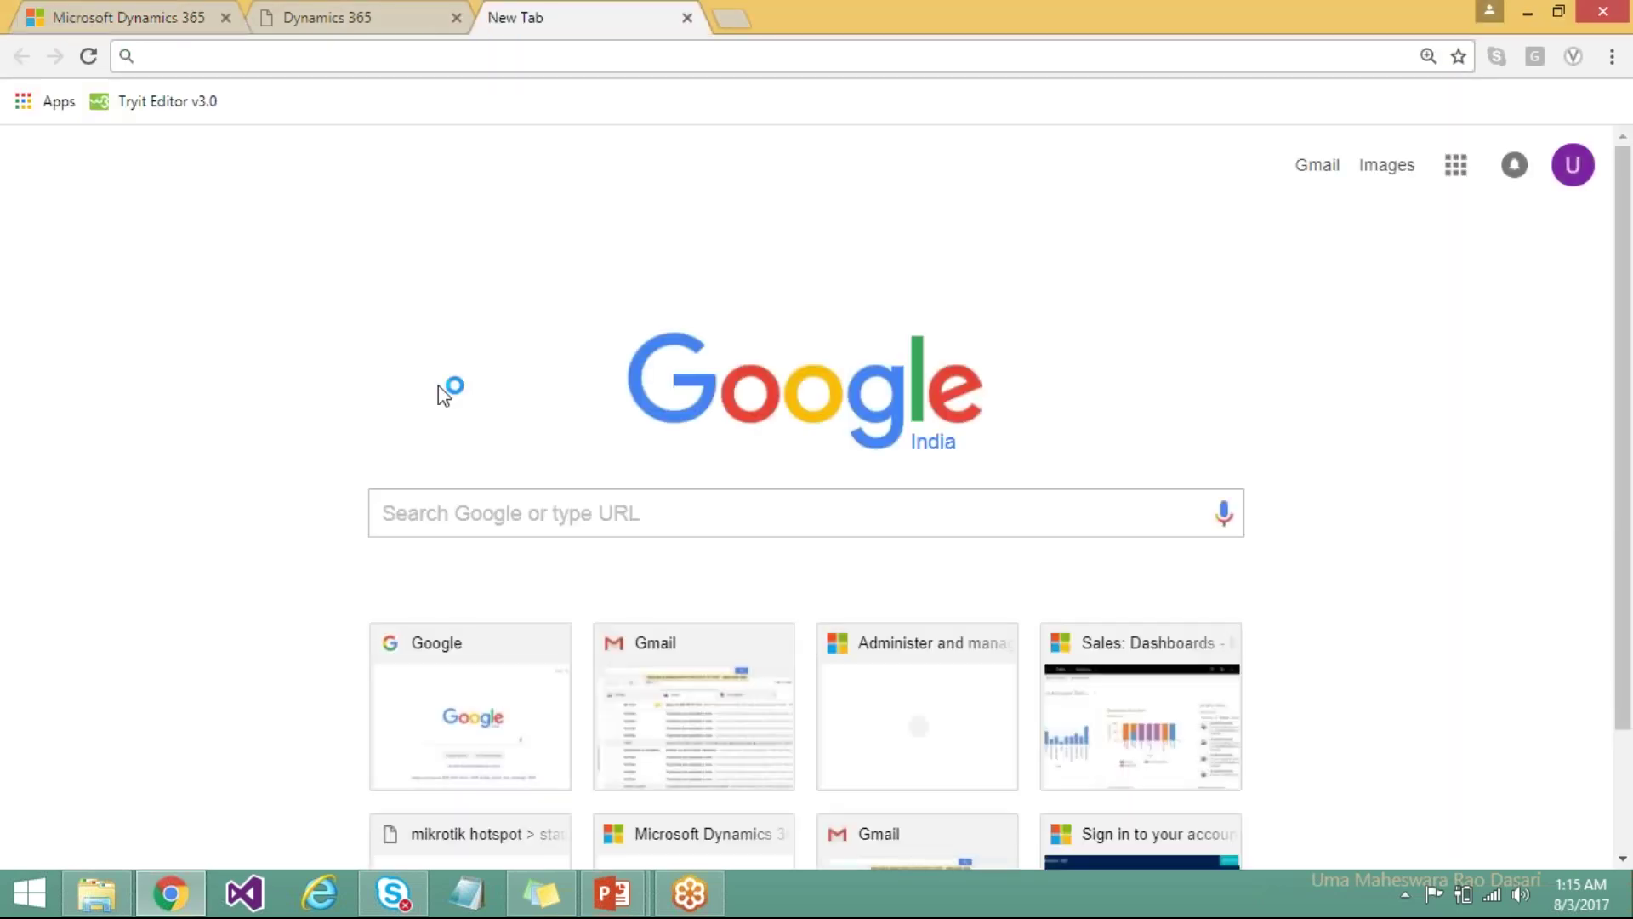
left_click(426, 519)
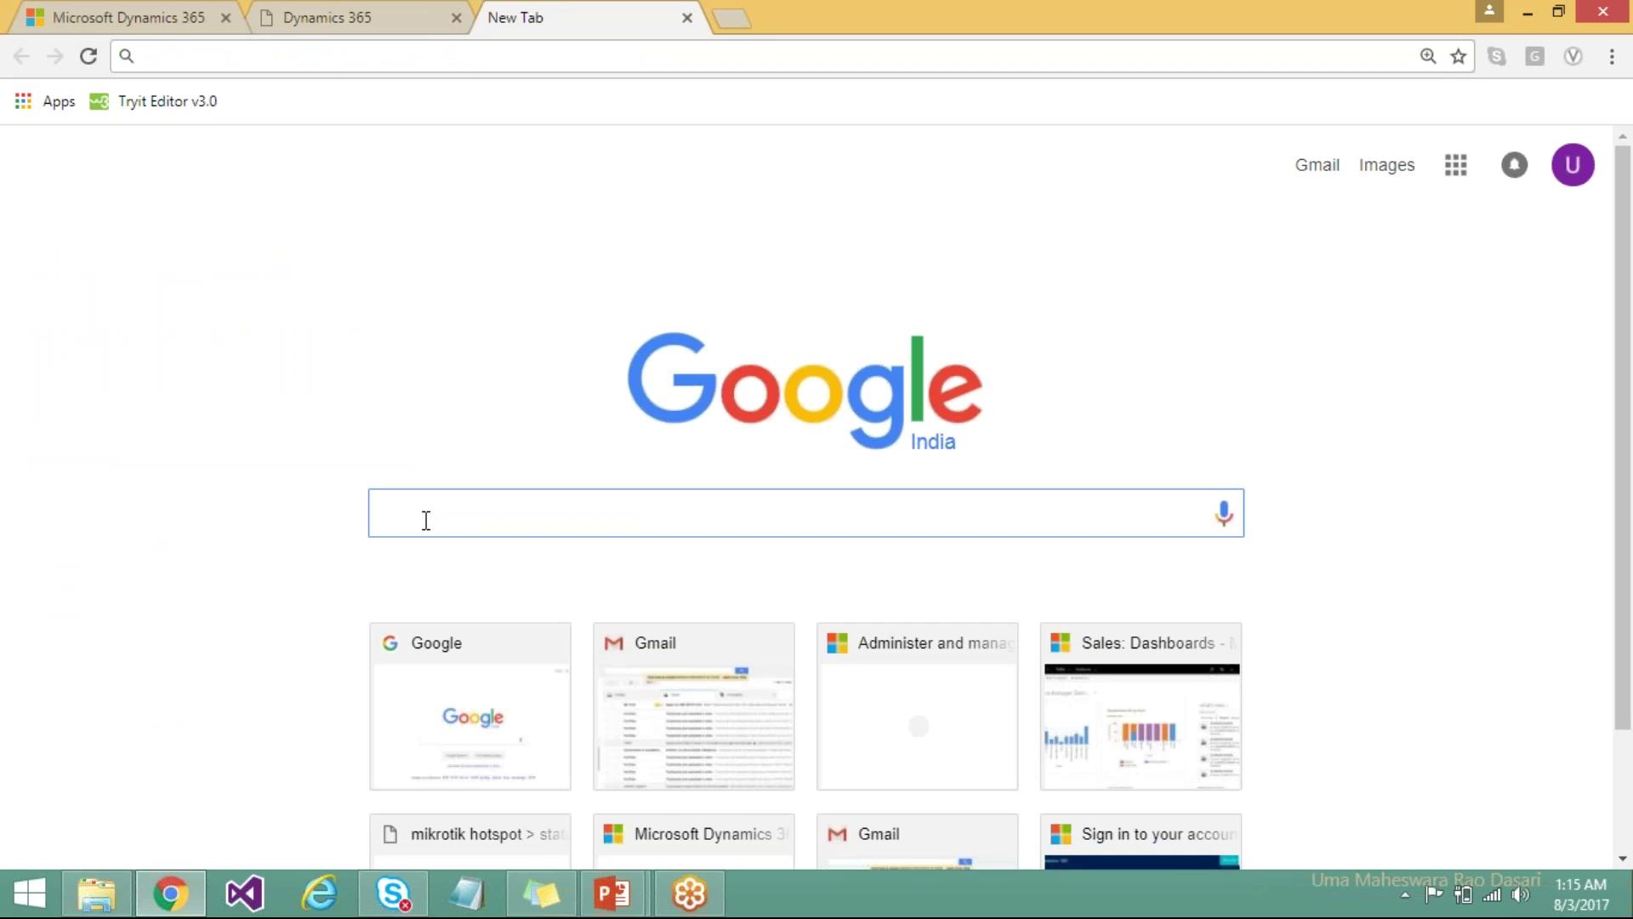
type("docu")
type("s")
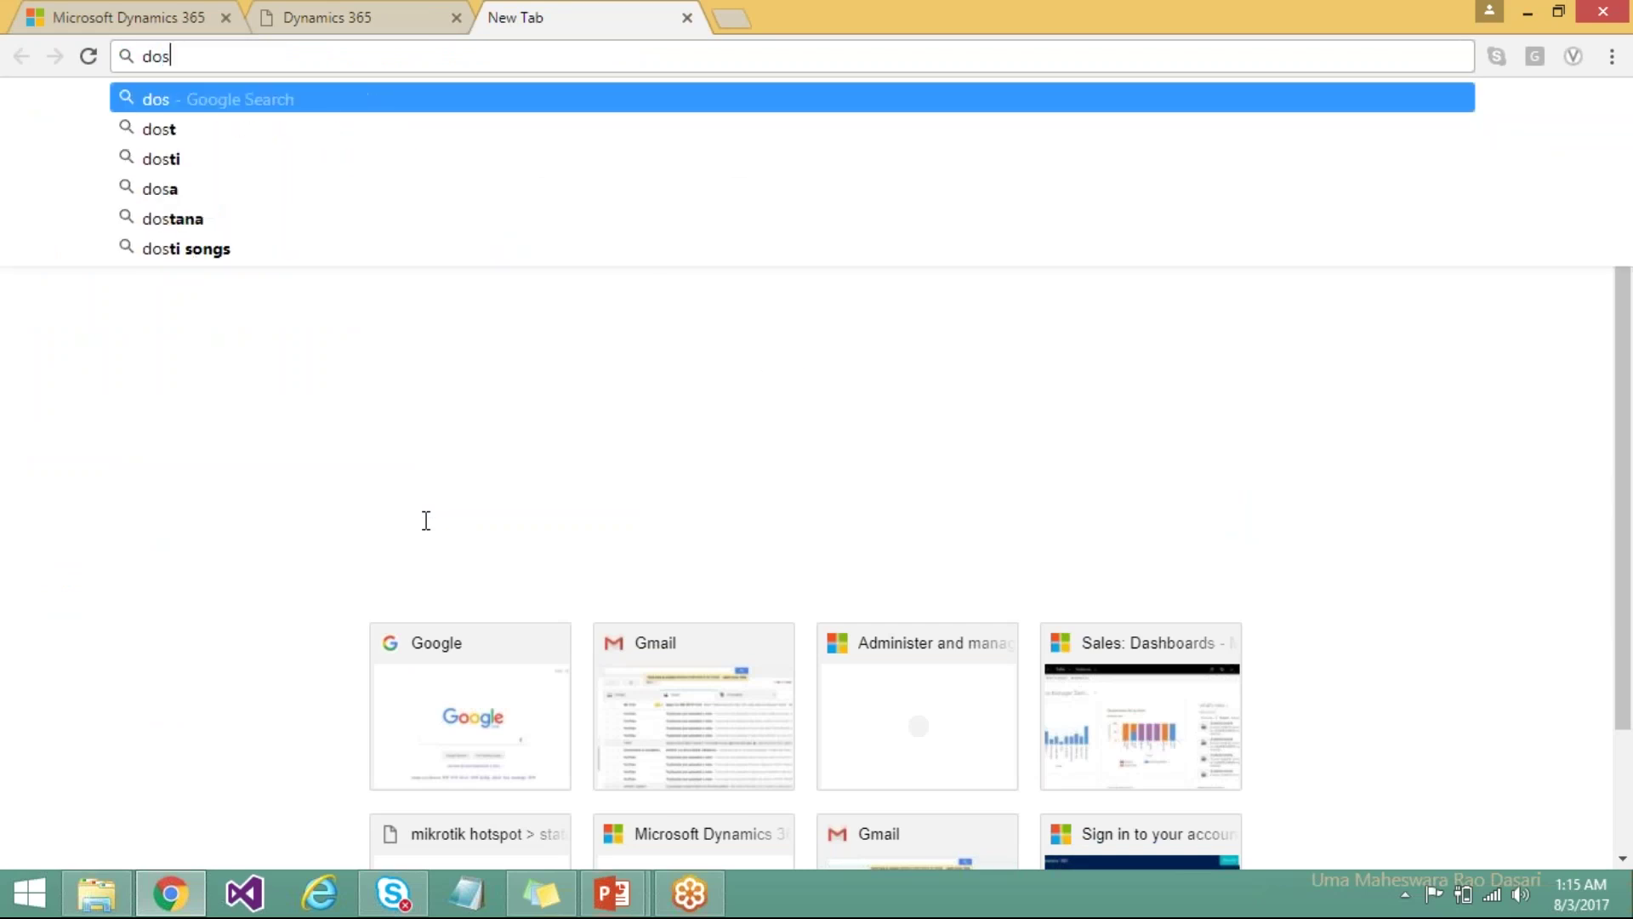
key("BackSpace")
type("cusign")
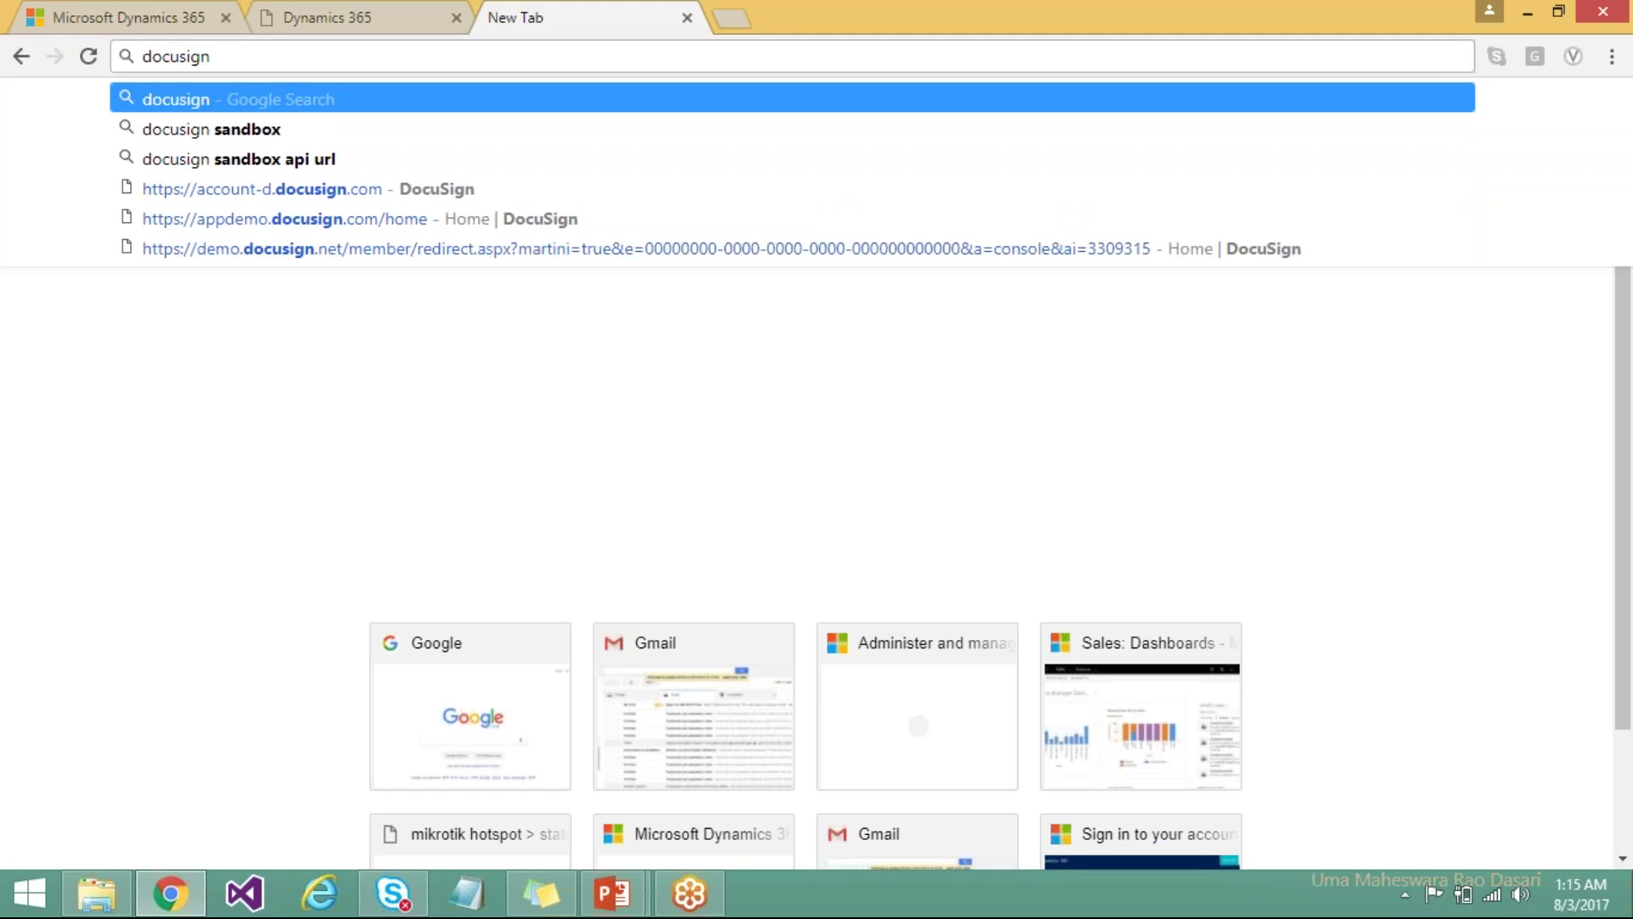
left_click(263, 129)
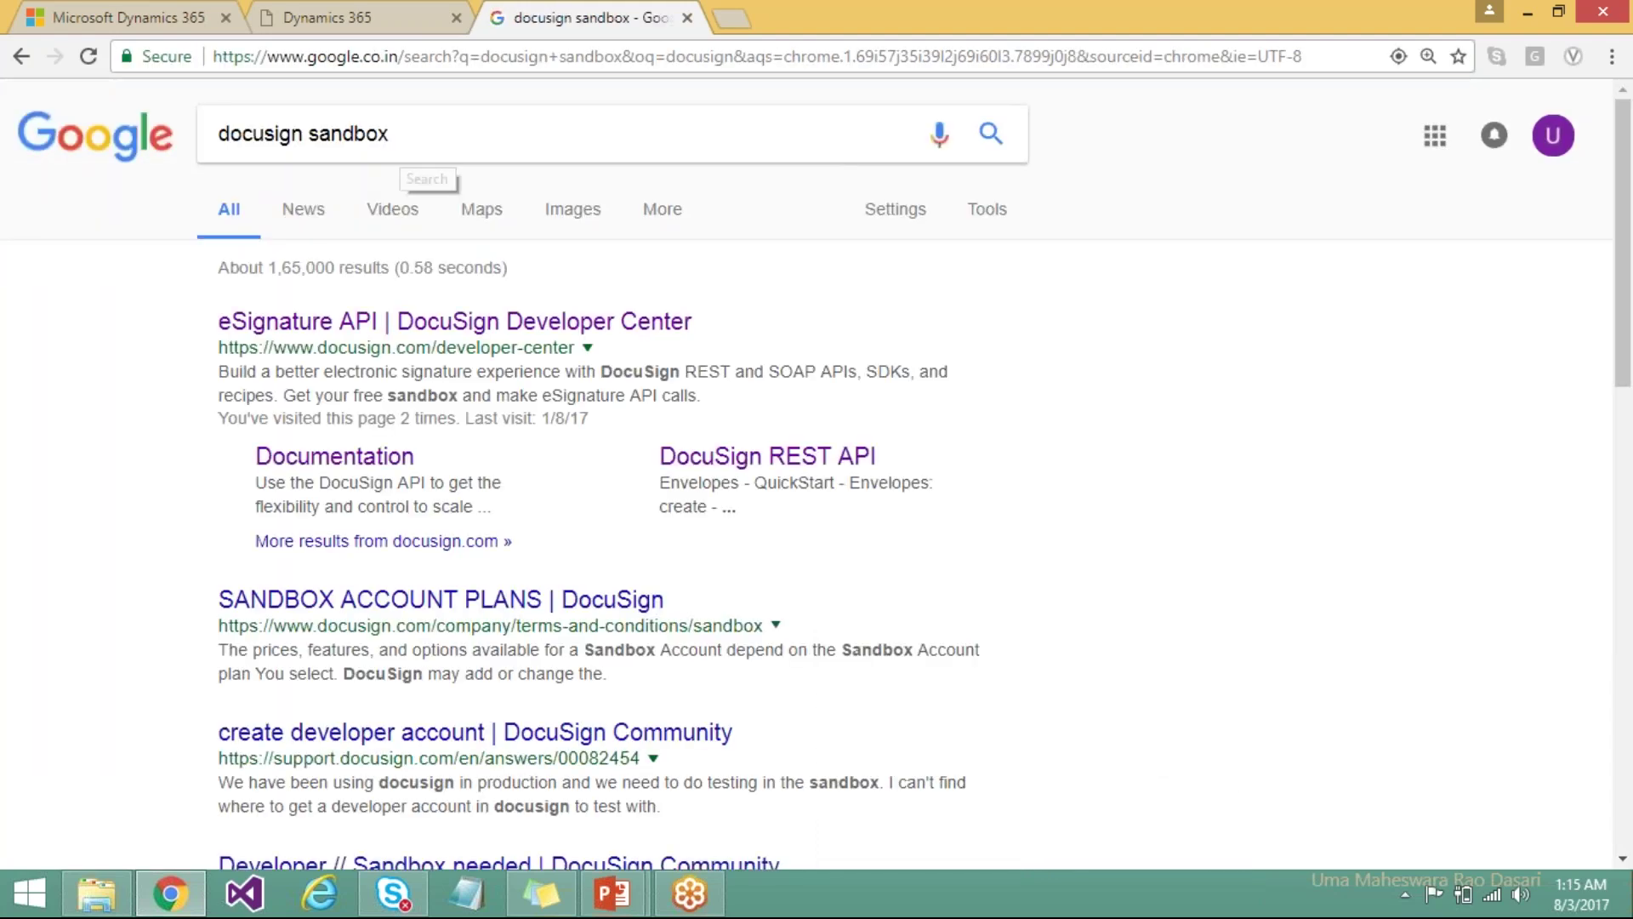
Open the eSignature API DocuSign Developer Center result and choose CREATE SANDBOX.
left_click(473, 330)
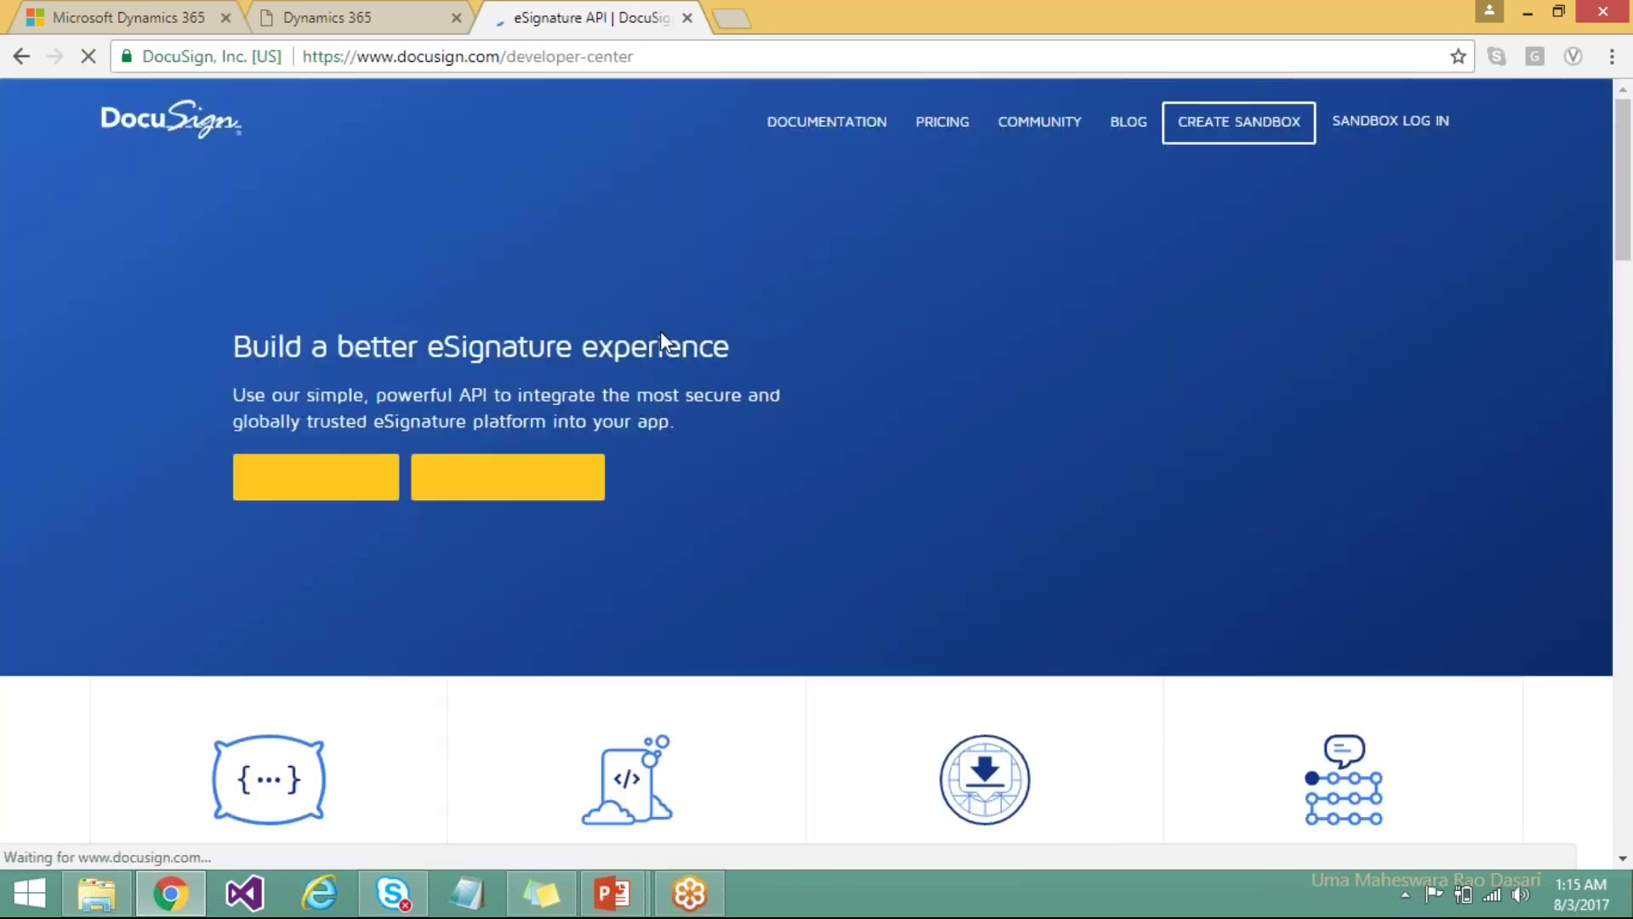
left_click(1245, 130)
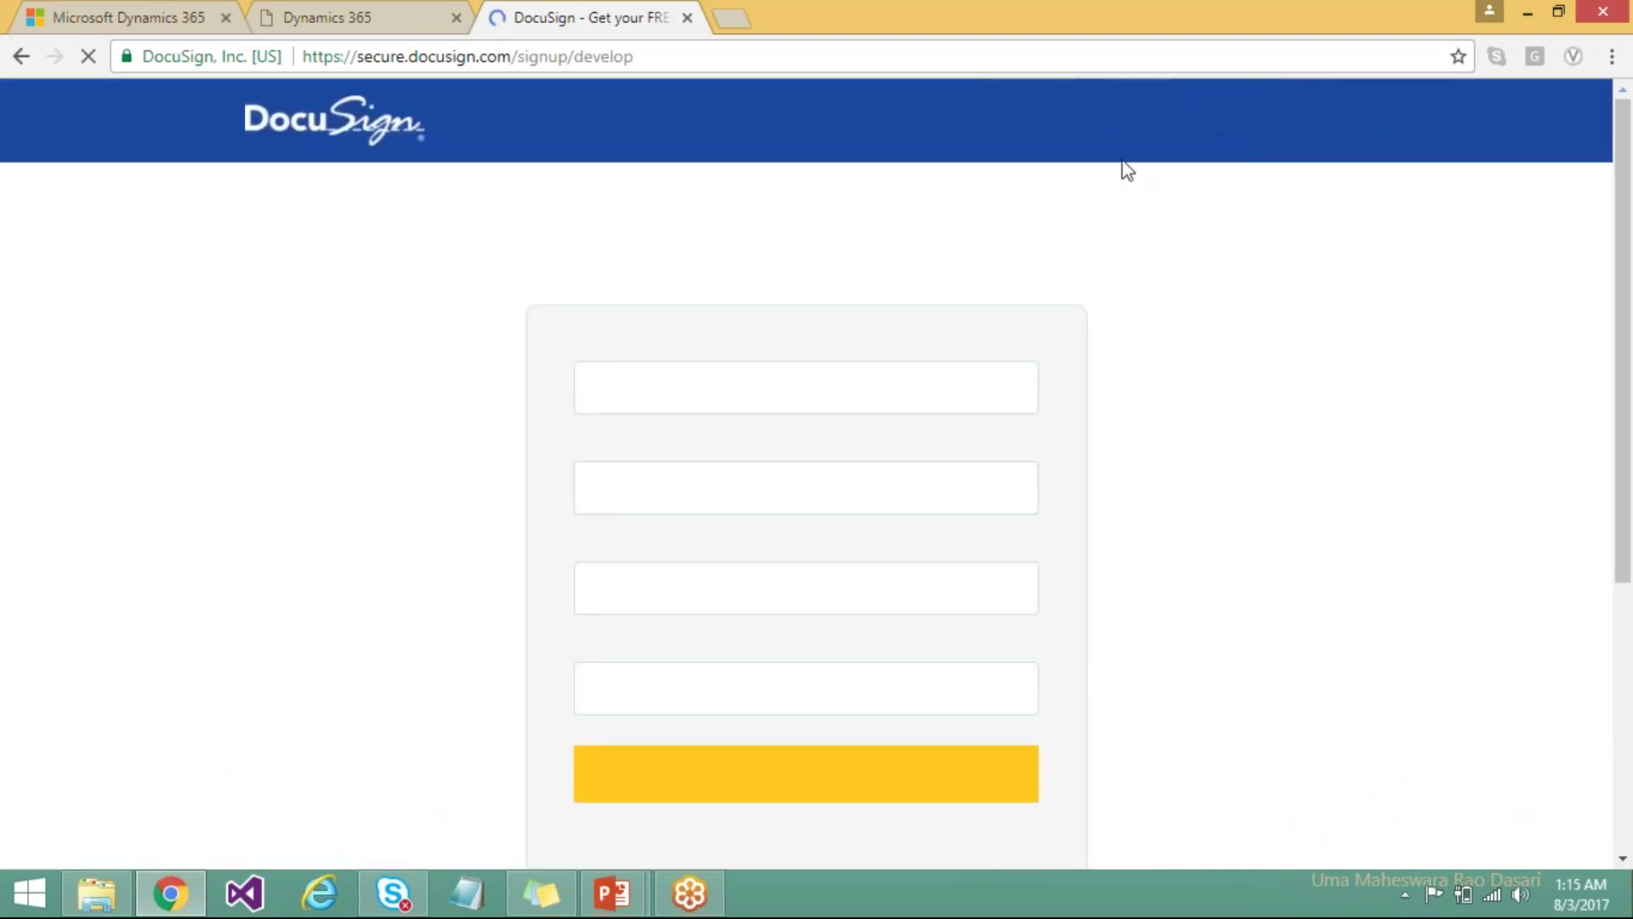
Enter the first name, last name and e-mail address on the developer account form.
left_click(842, 396)
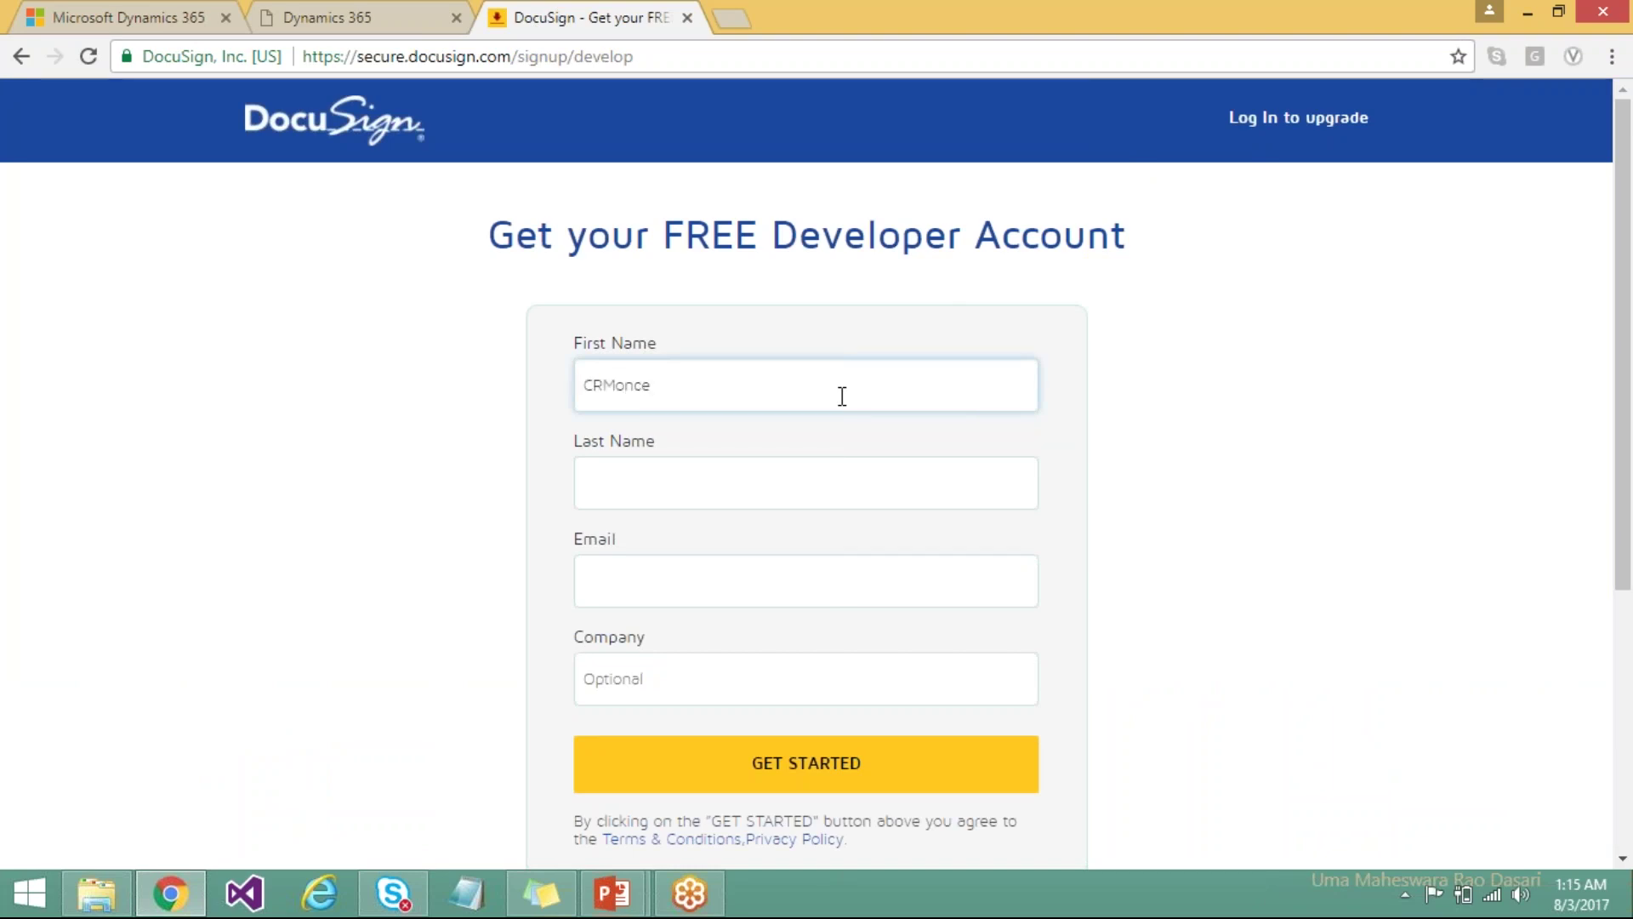
left_click(707, 502)
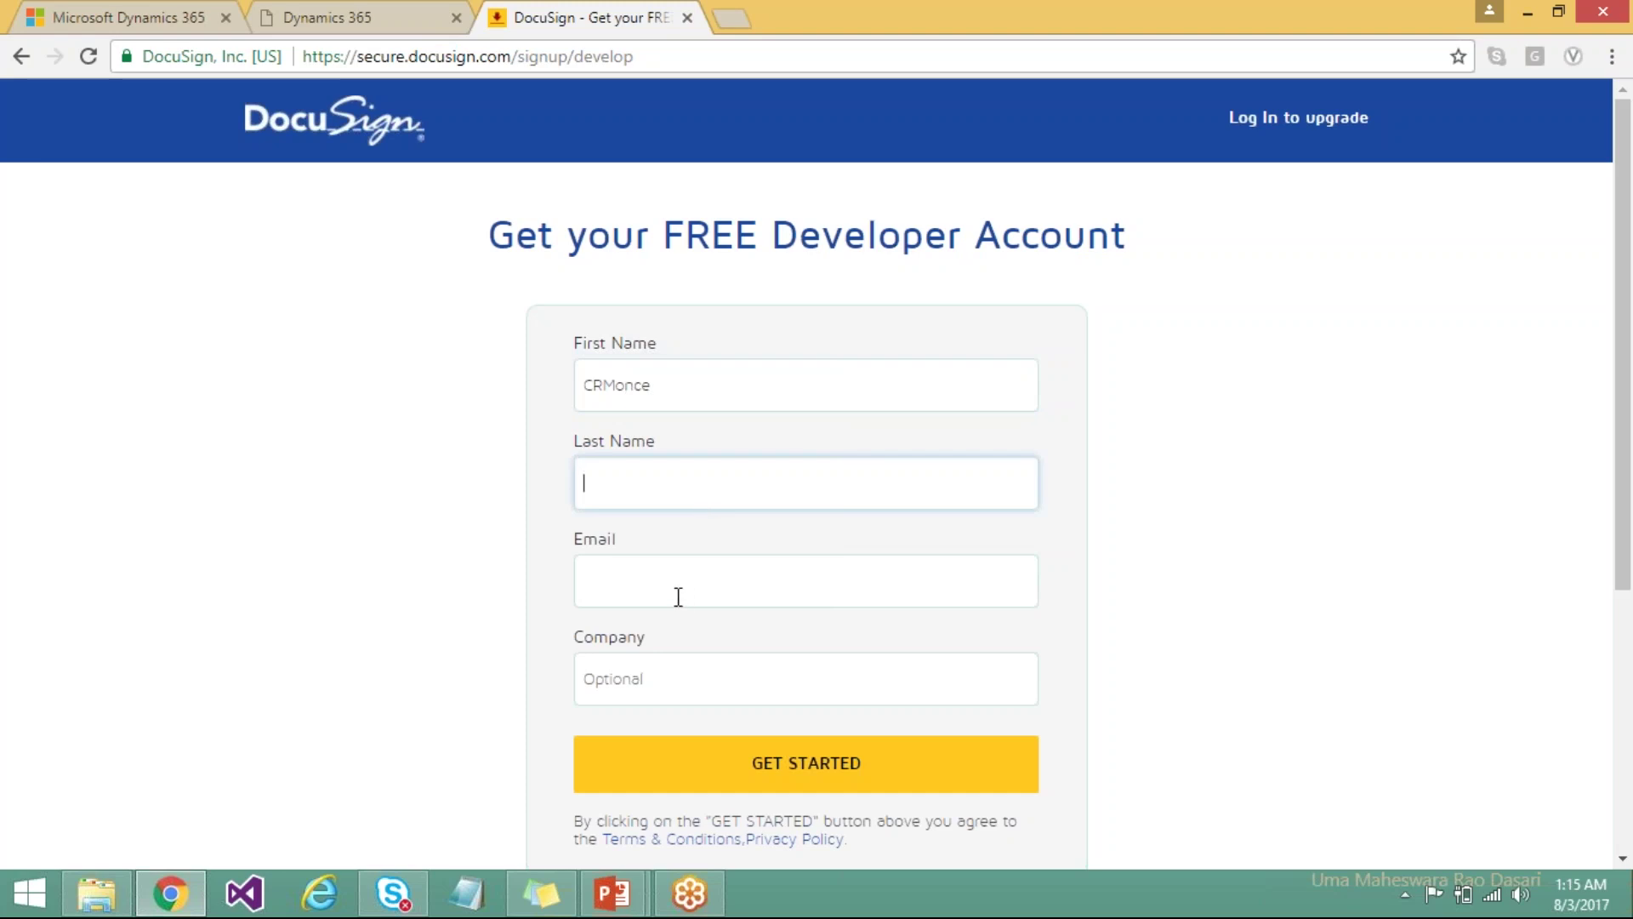
left_click(672, 585)
left_click(675, 496)
type("Uma")
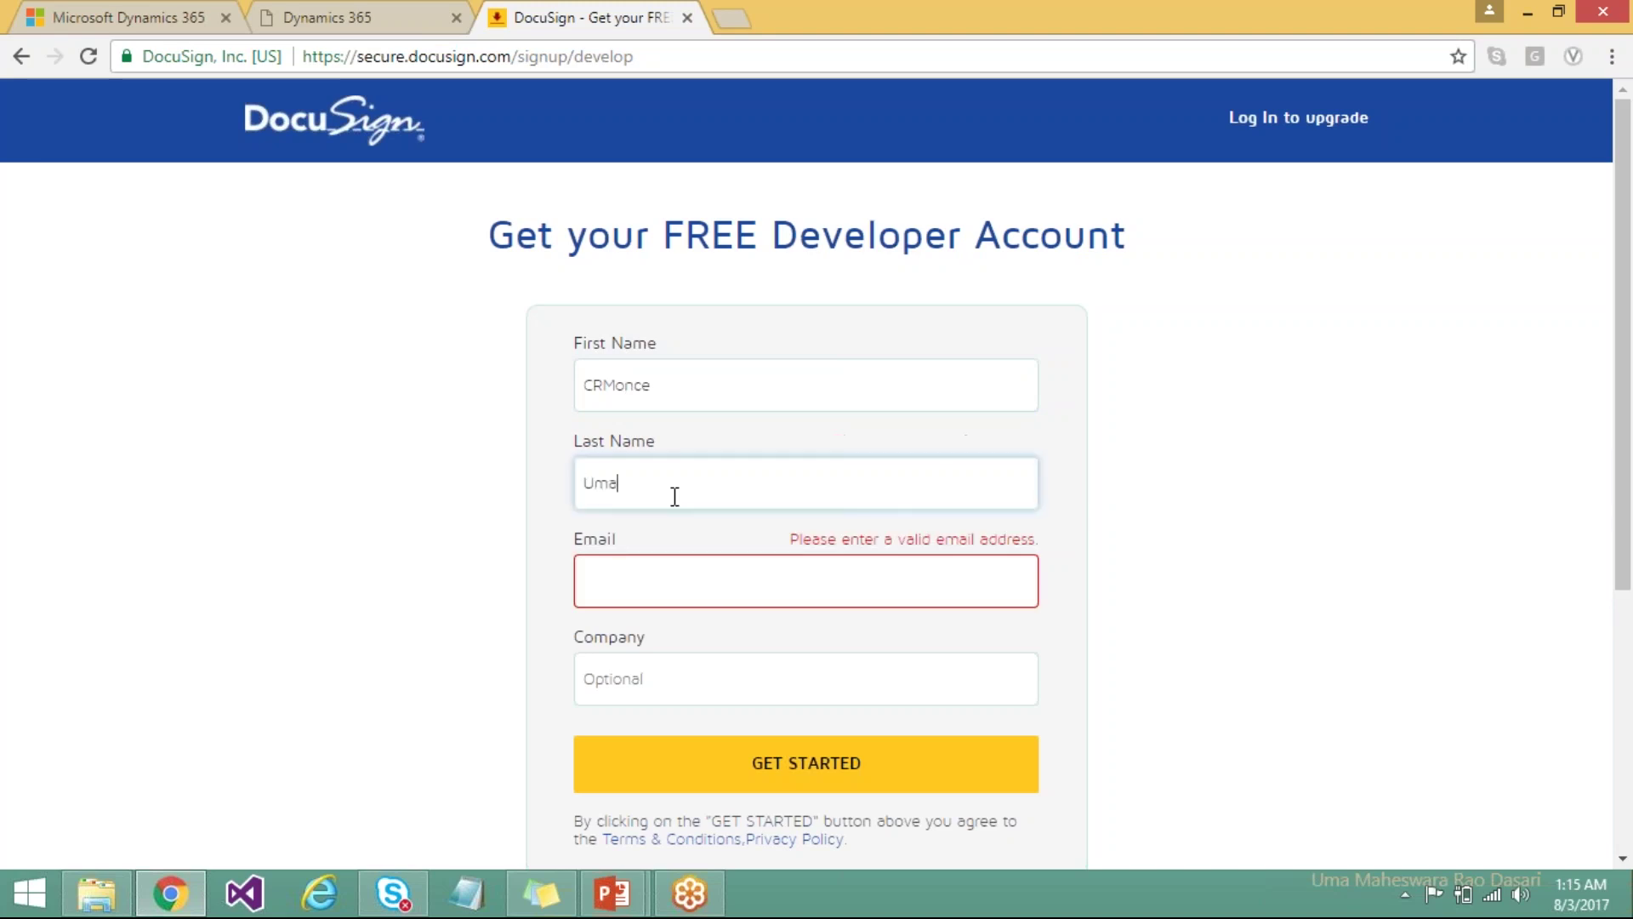
left_click(667, 587)
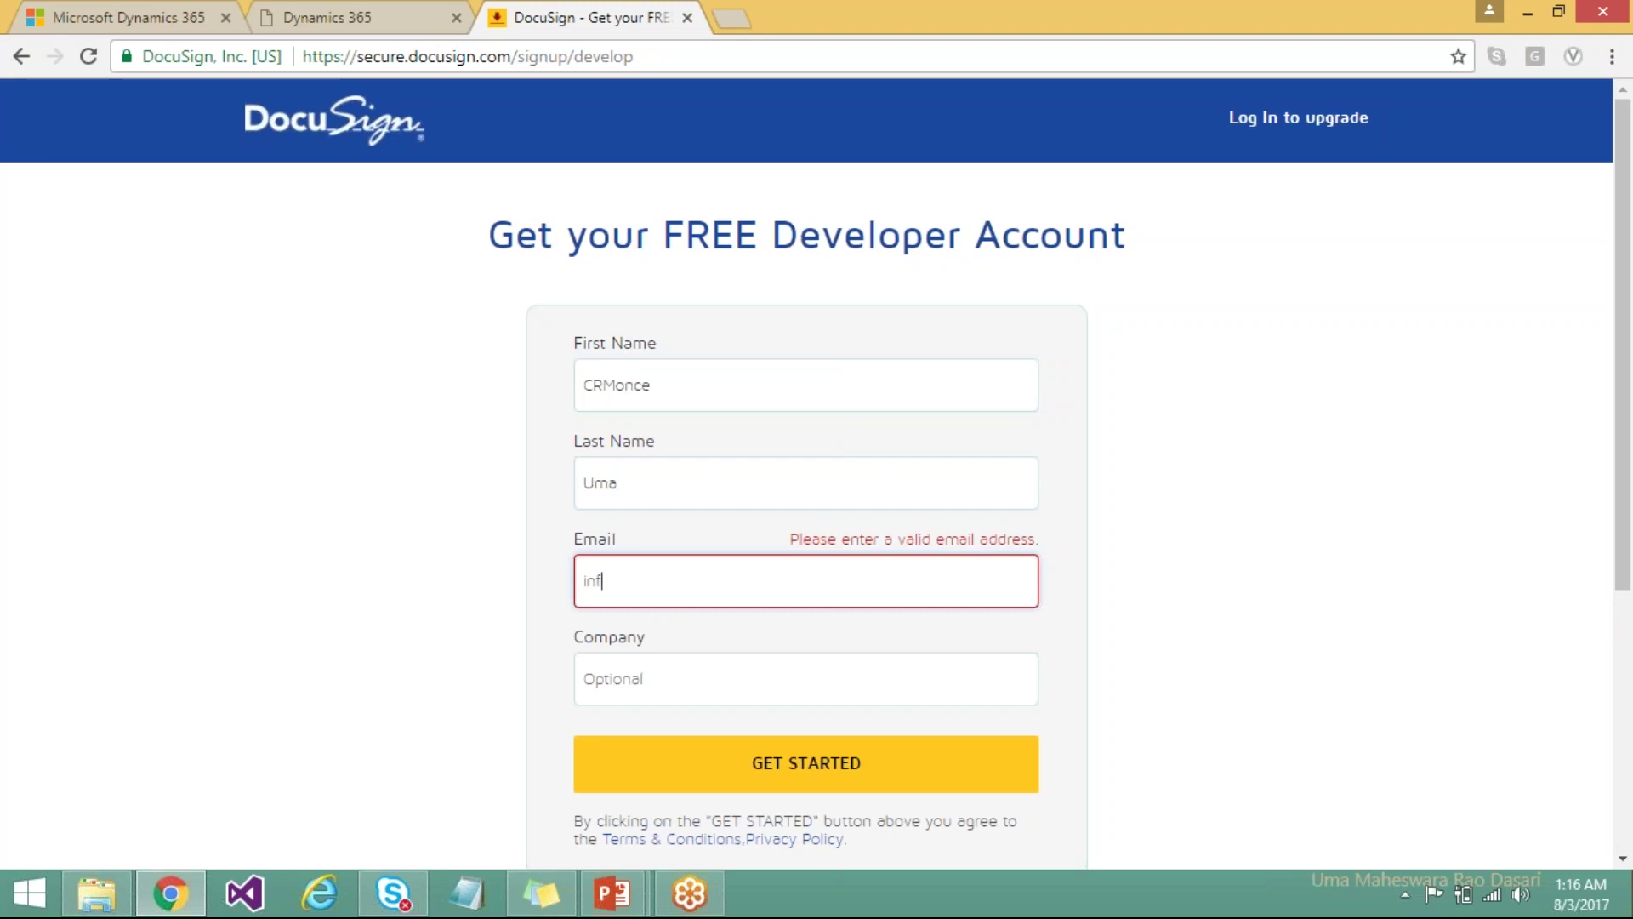
type("@crmonce.com")
left_click(674, 681)
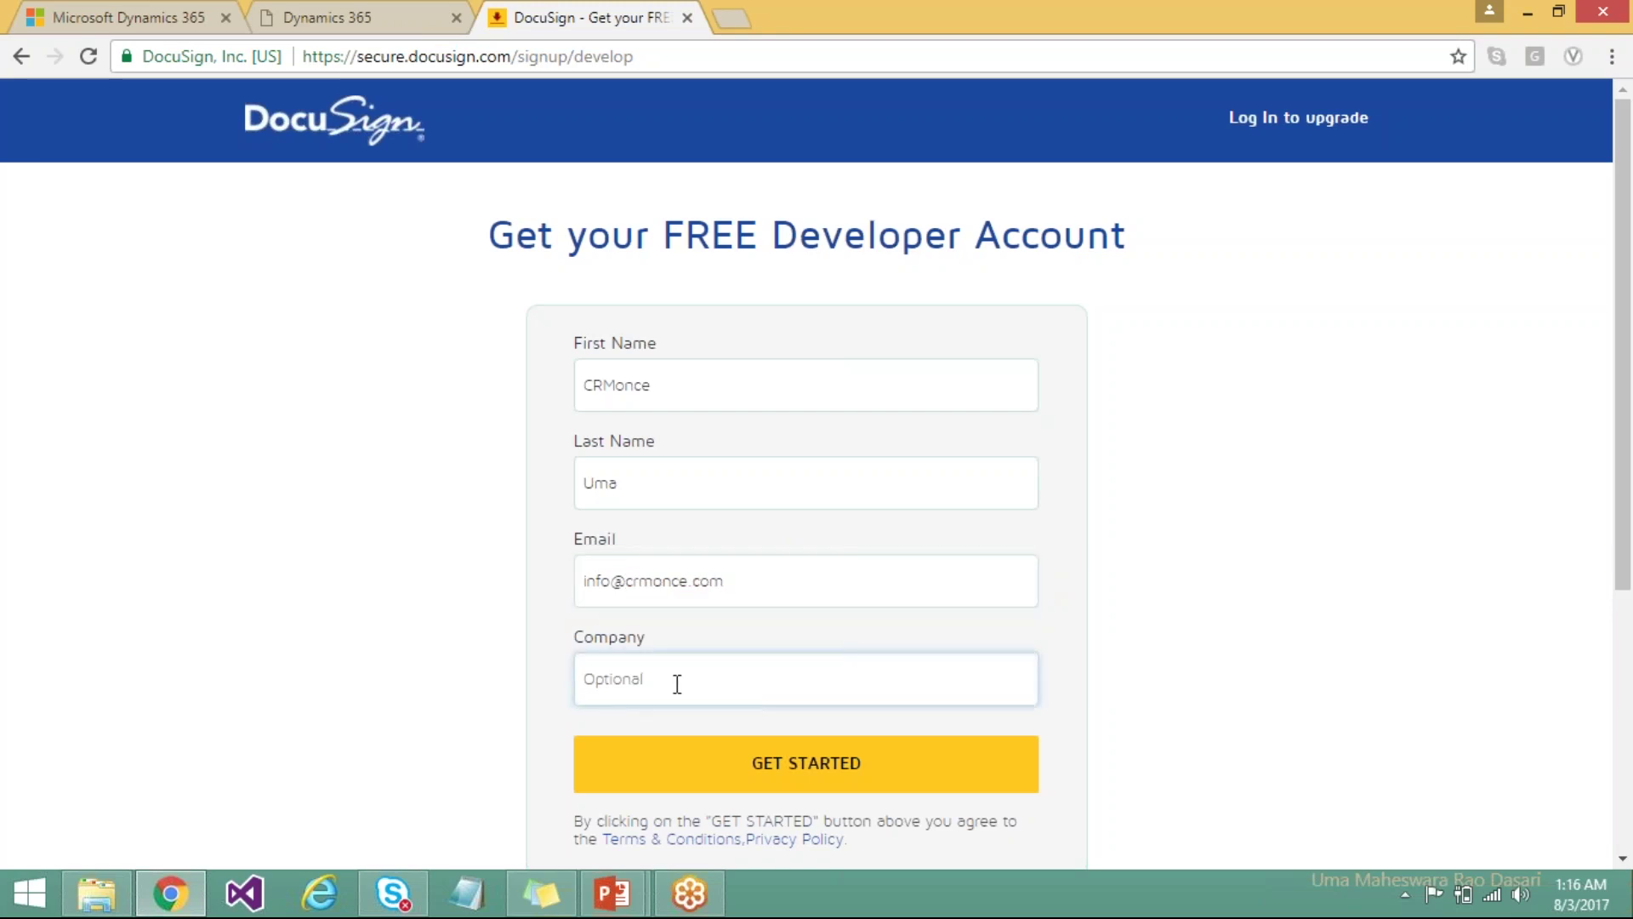
Submit the developer account sign-up with GET STARTED.
left_click(812, 777)
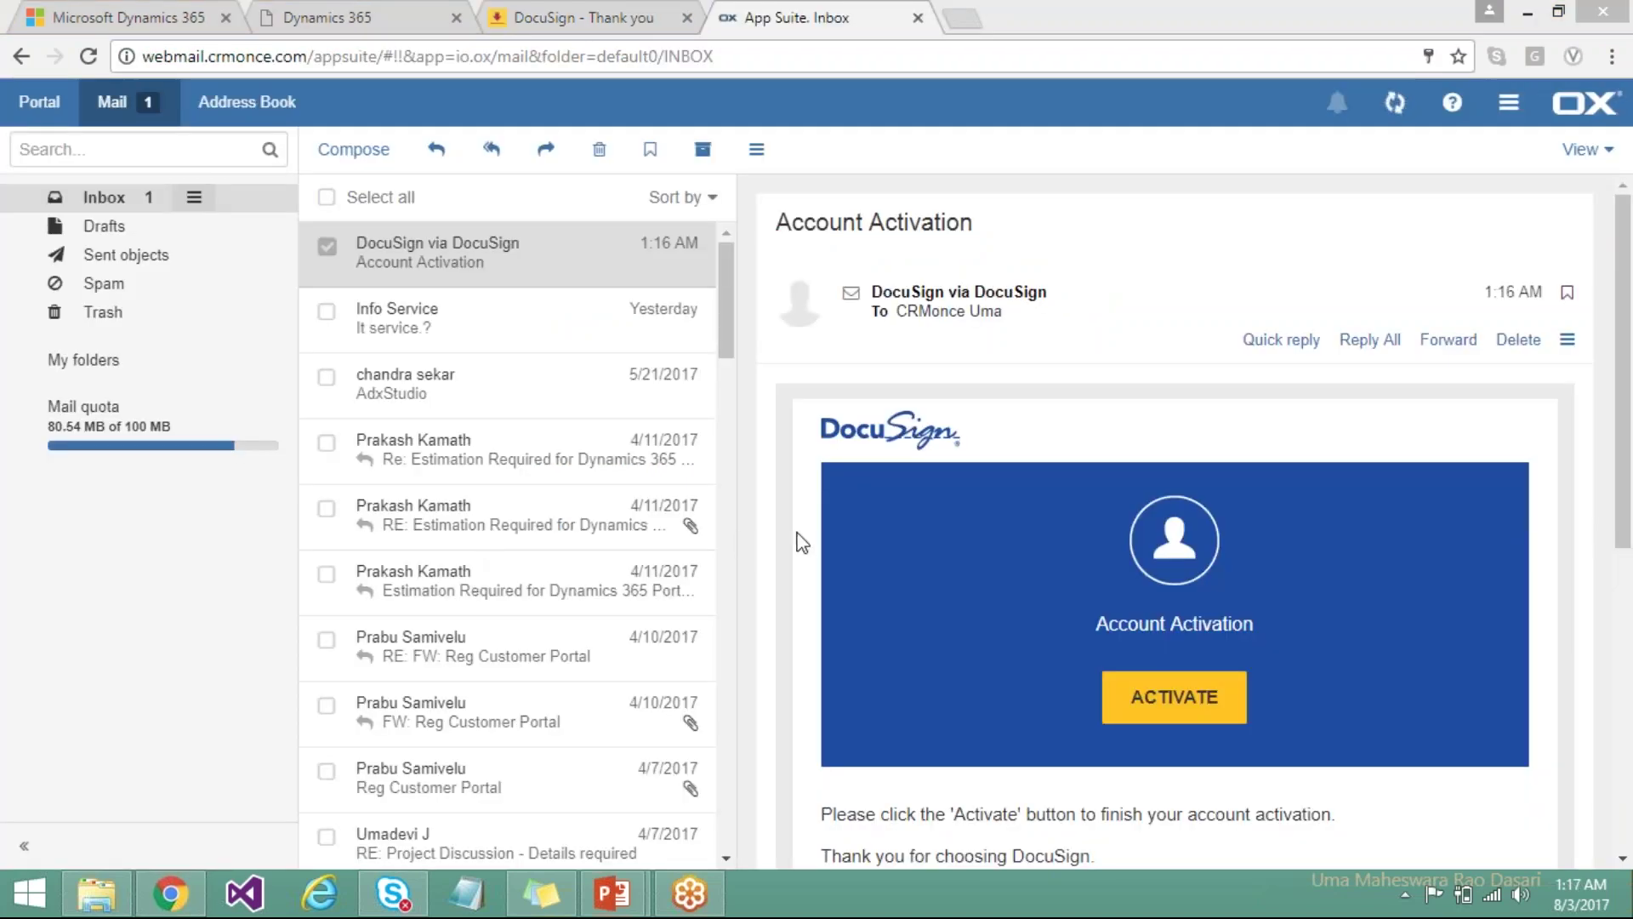
Activate the DocuSign account from the email, then enter and confirm a new password.
left_click(1166, 713)
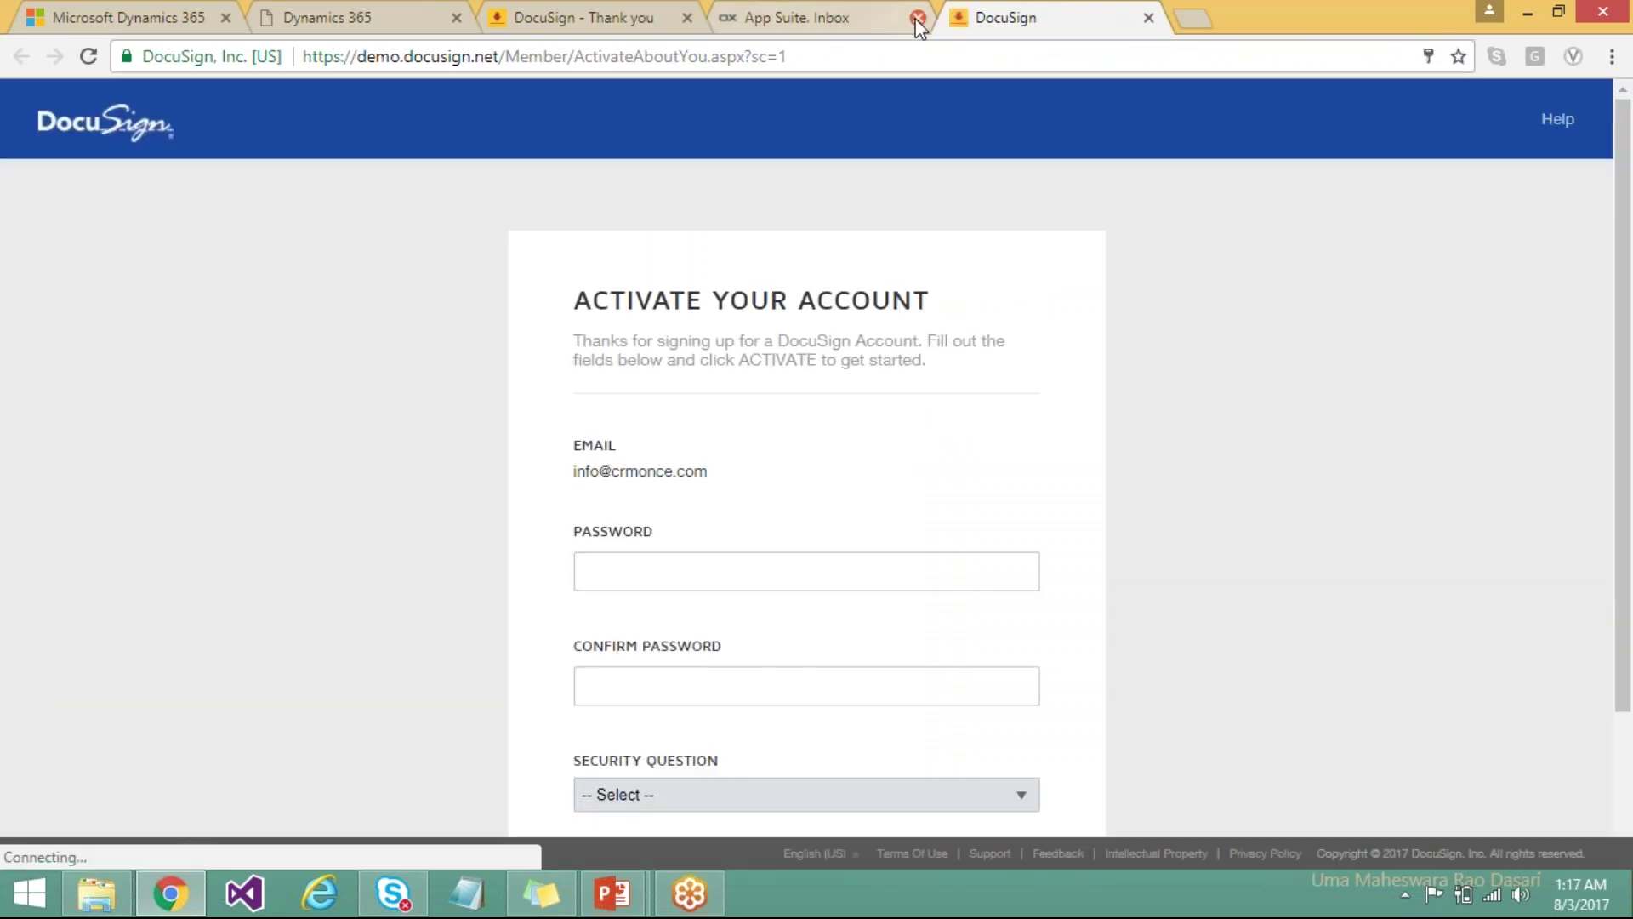
left_click(918, 18)
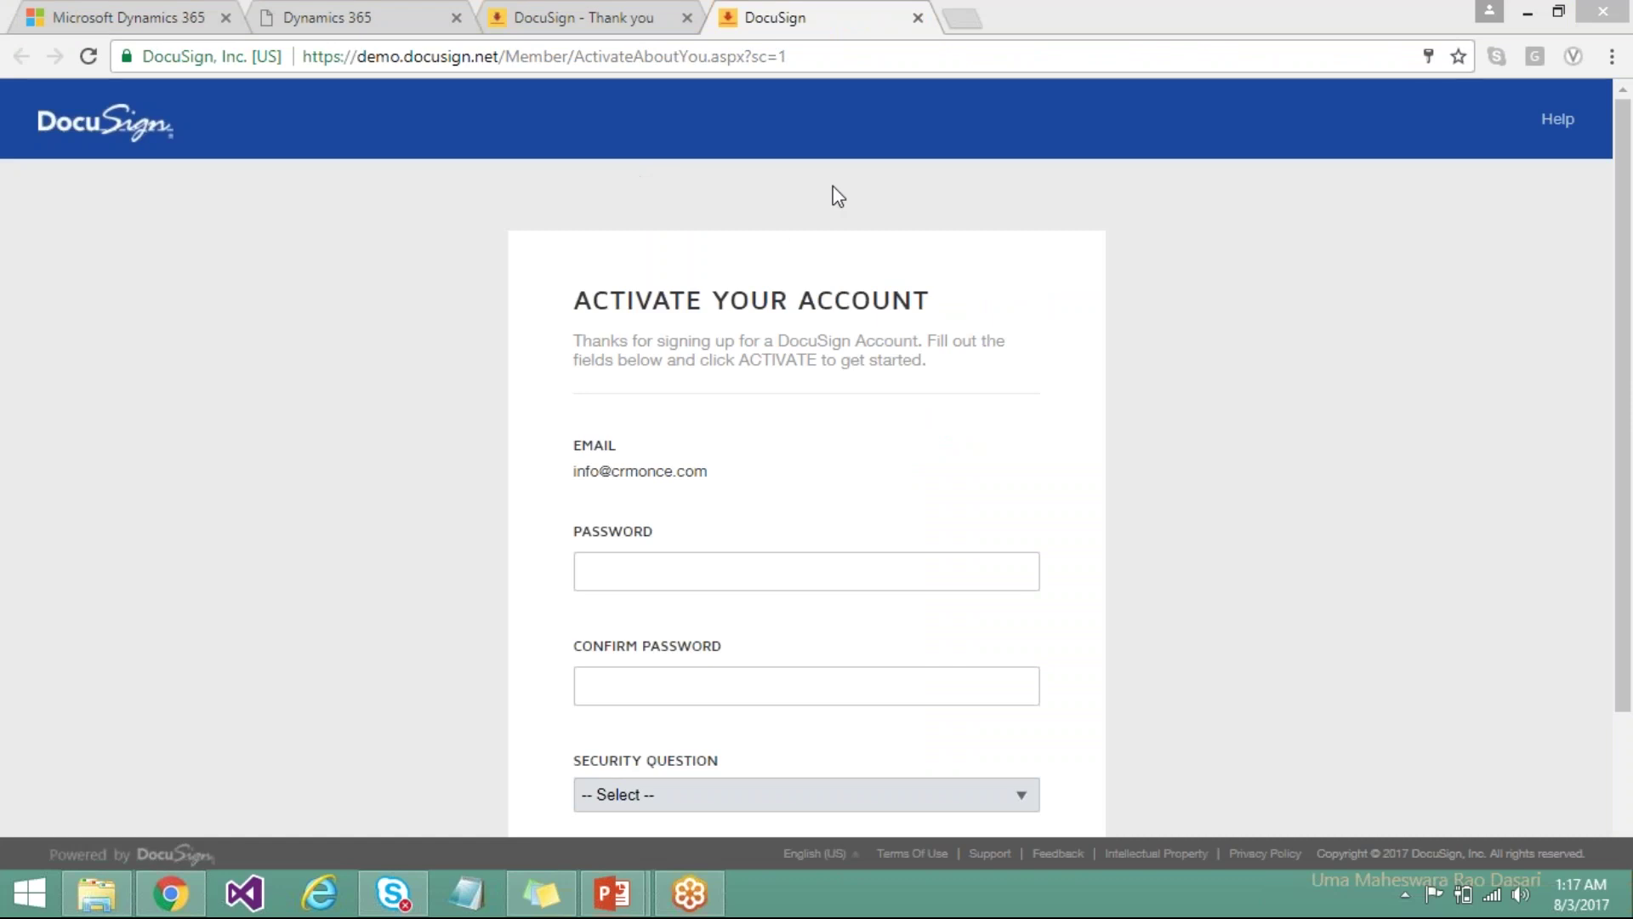
left_click(894, 577)
type("********")
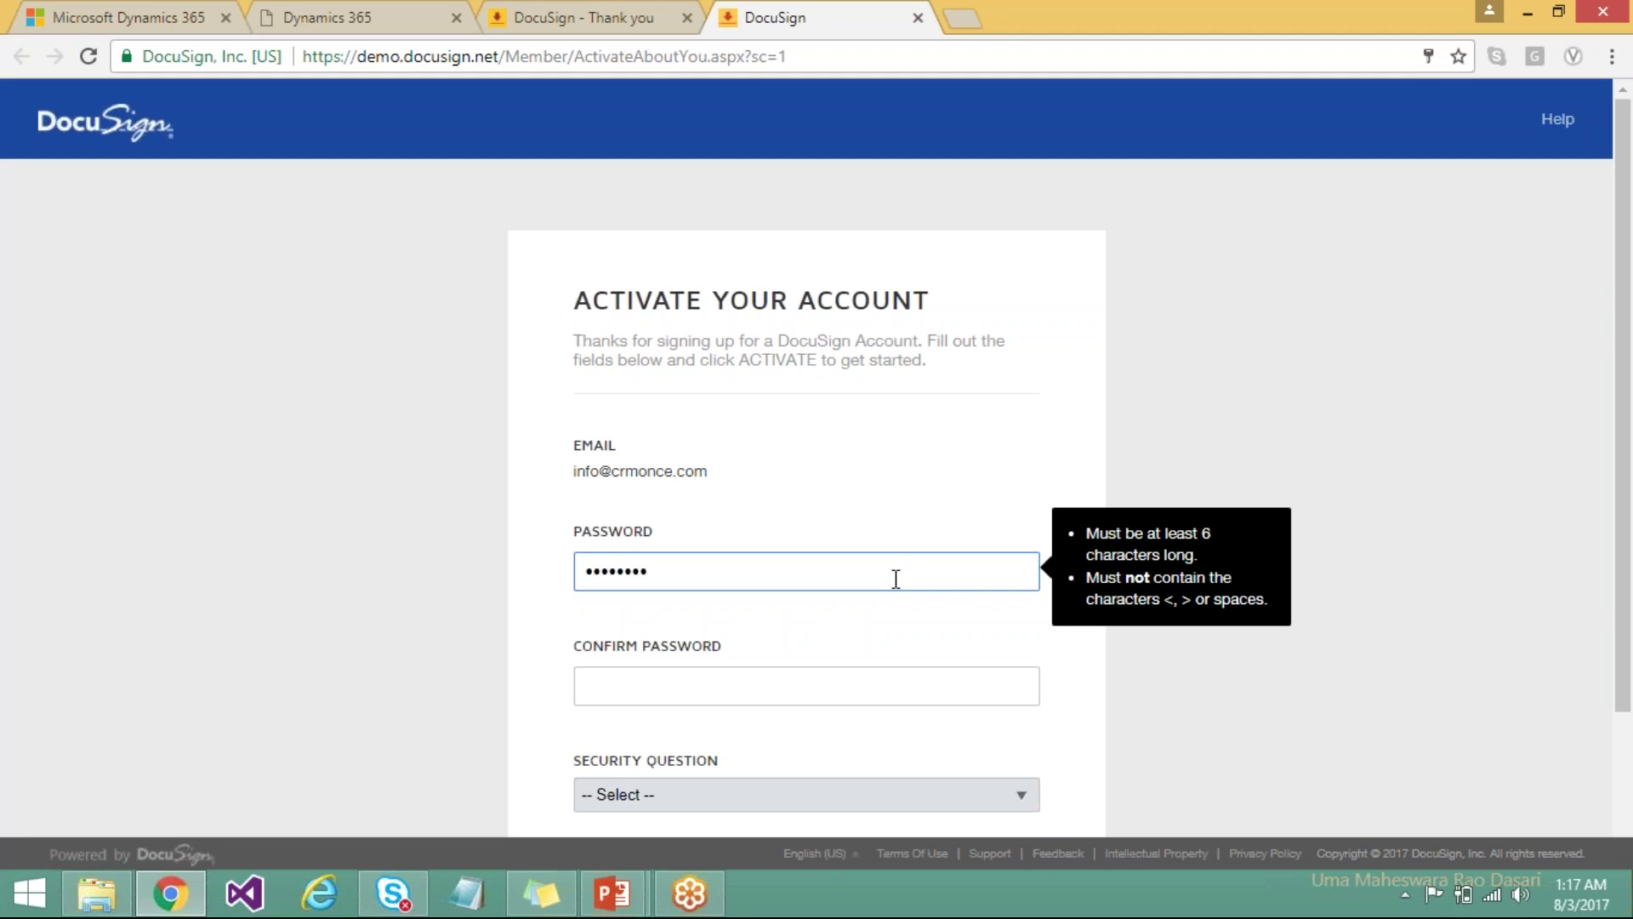
left_click(789, 692)
type("****")
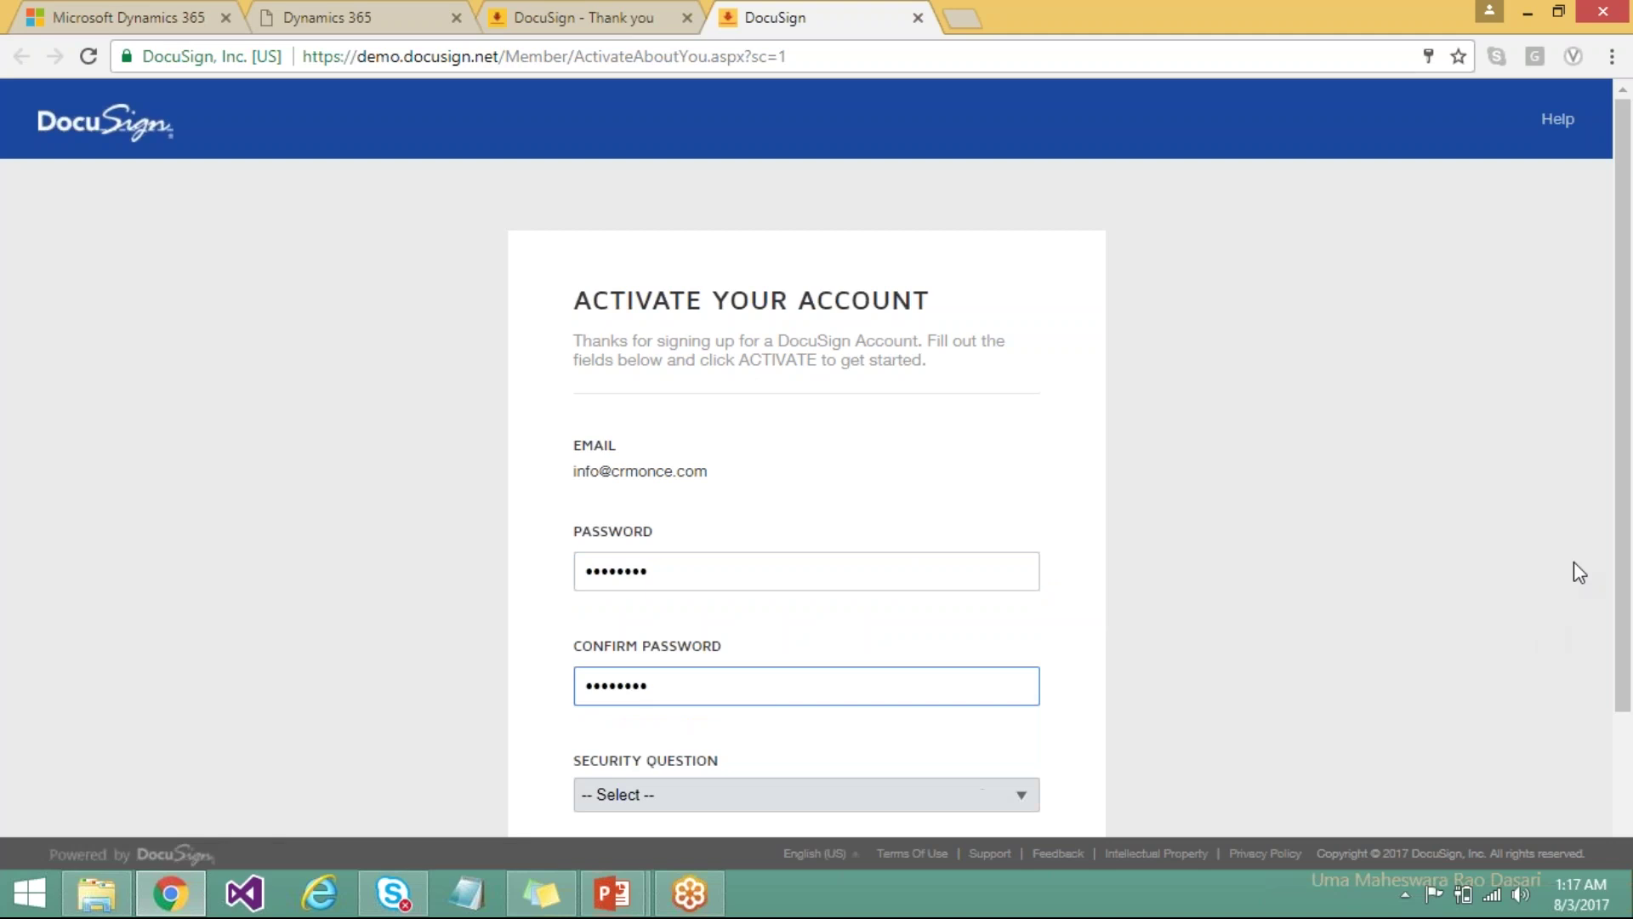
Choose the mother's maiden name security question, enter its answer, and submit the activation.
left_click_drag(1624, 555, 1625, 689)
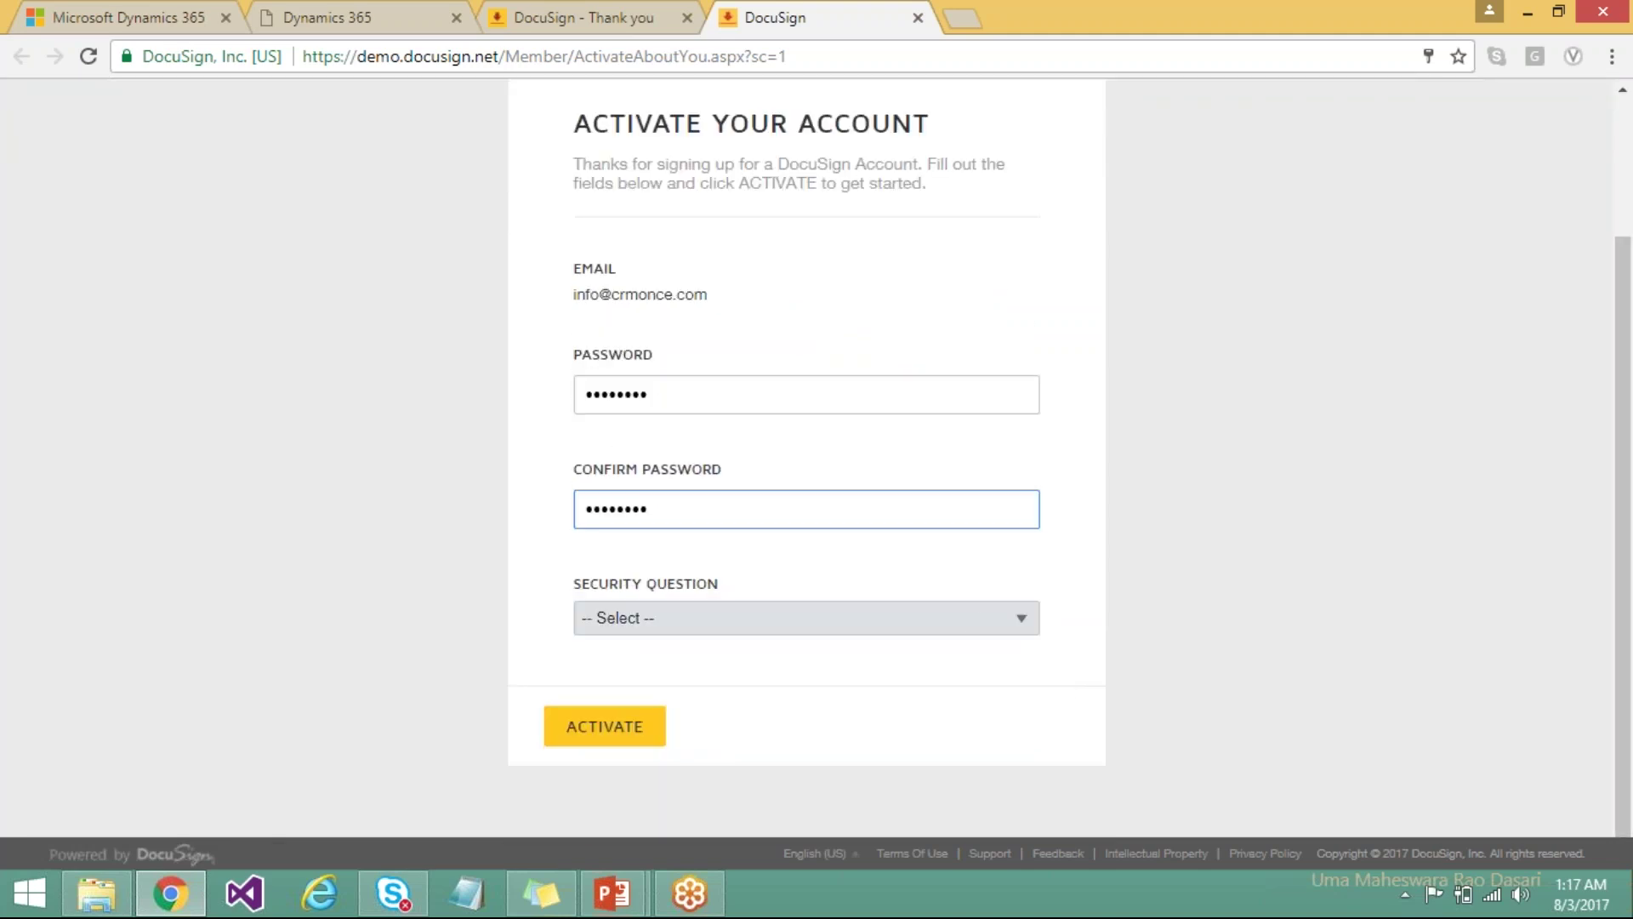
left_click(962, 634)
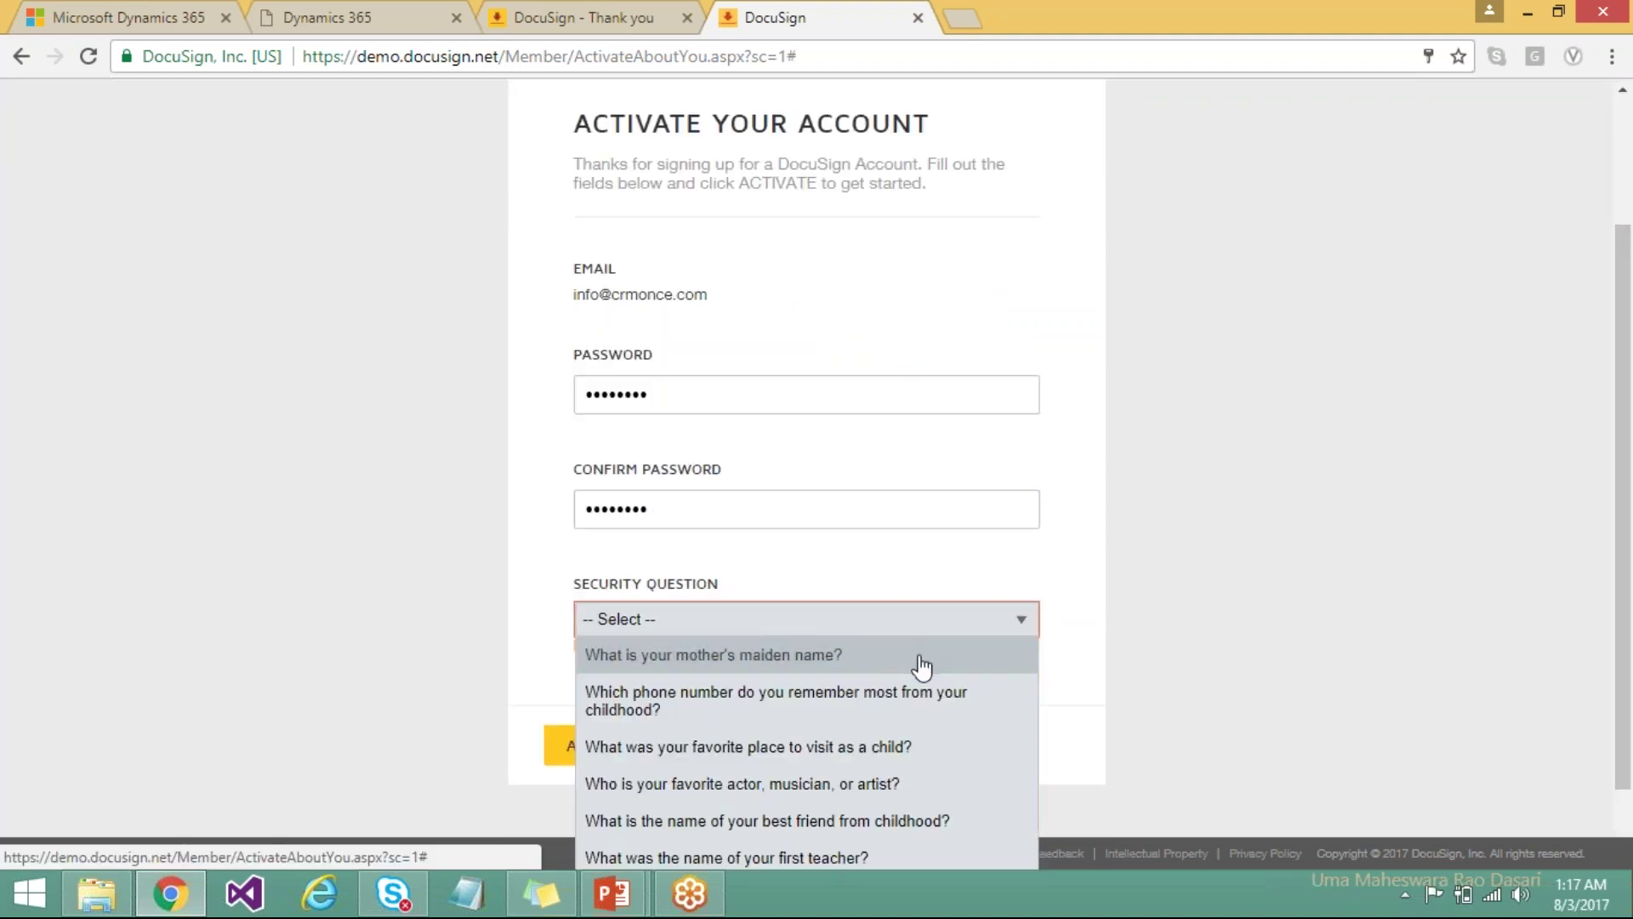
left_click(918, 664)
type("test")
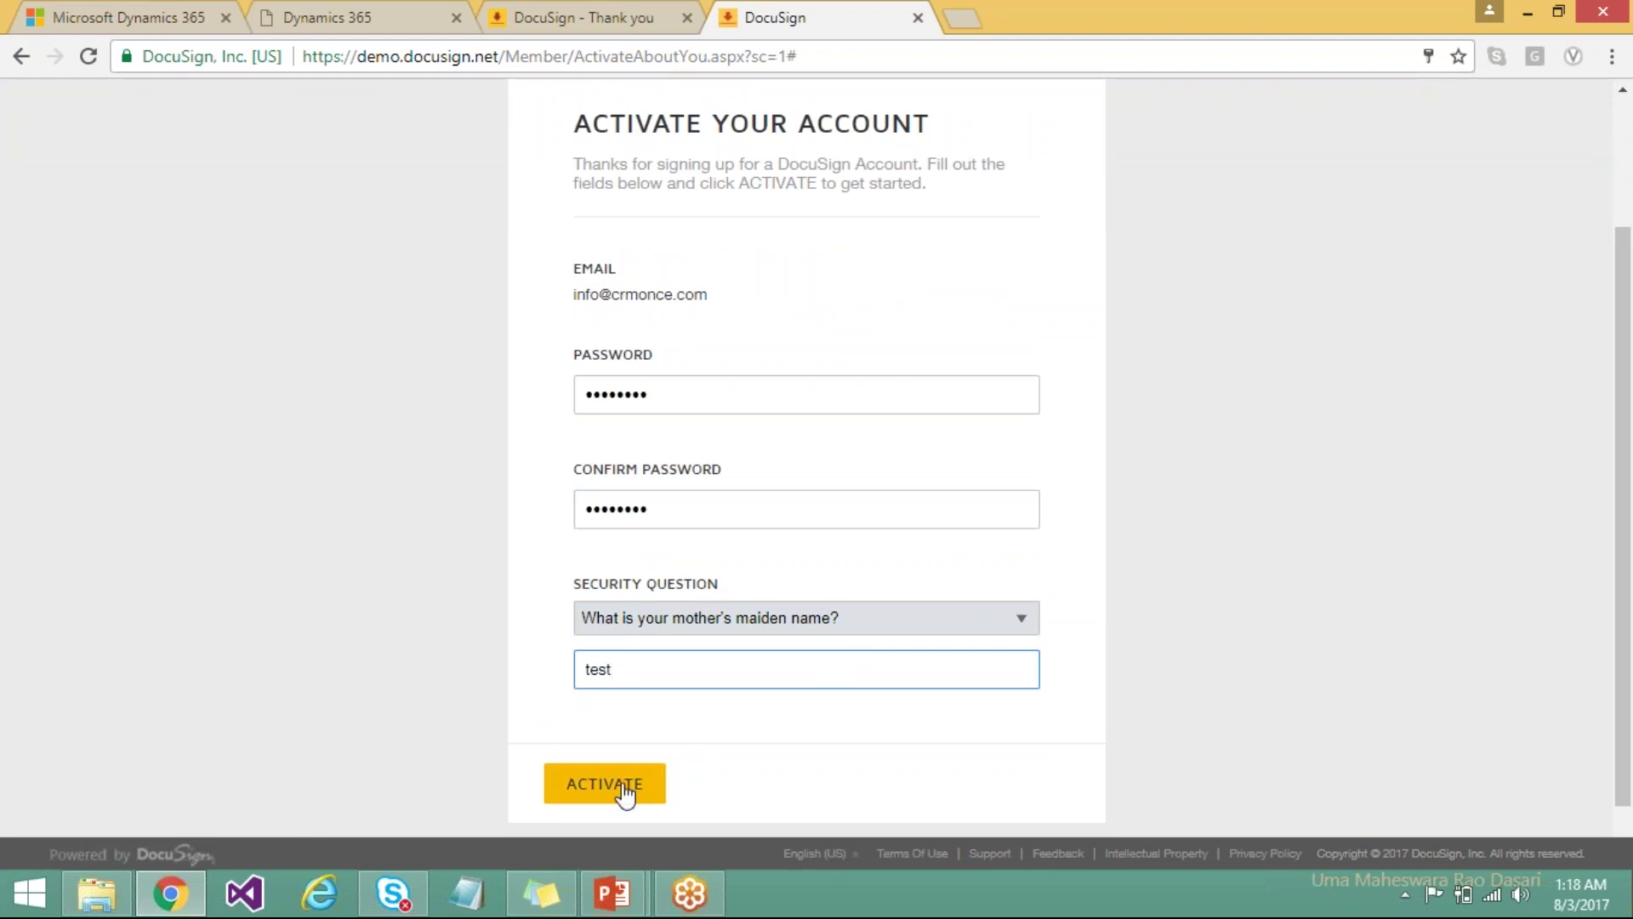
left_click(629, 792)
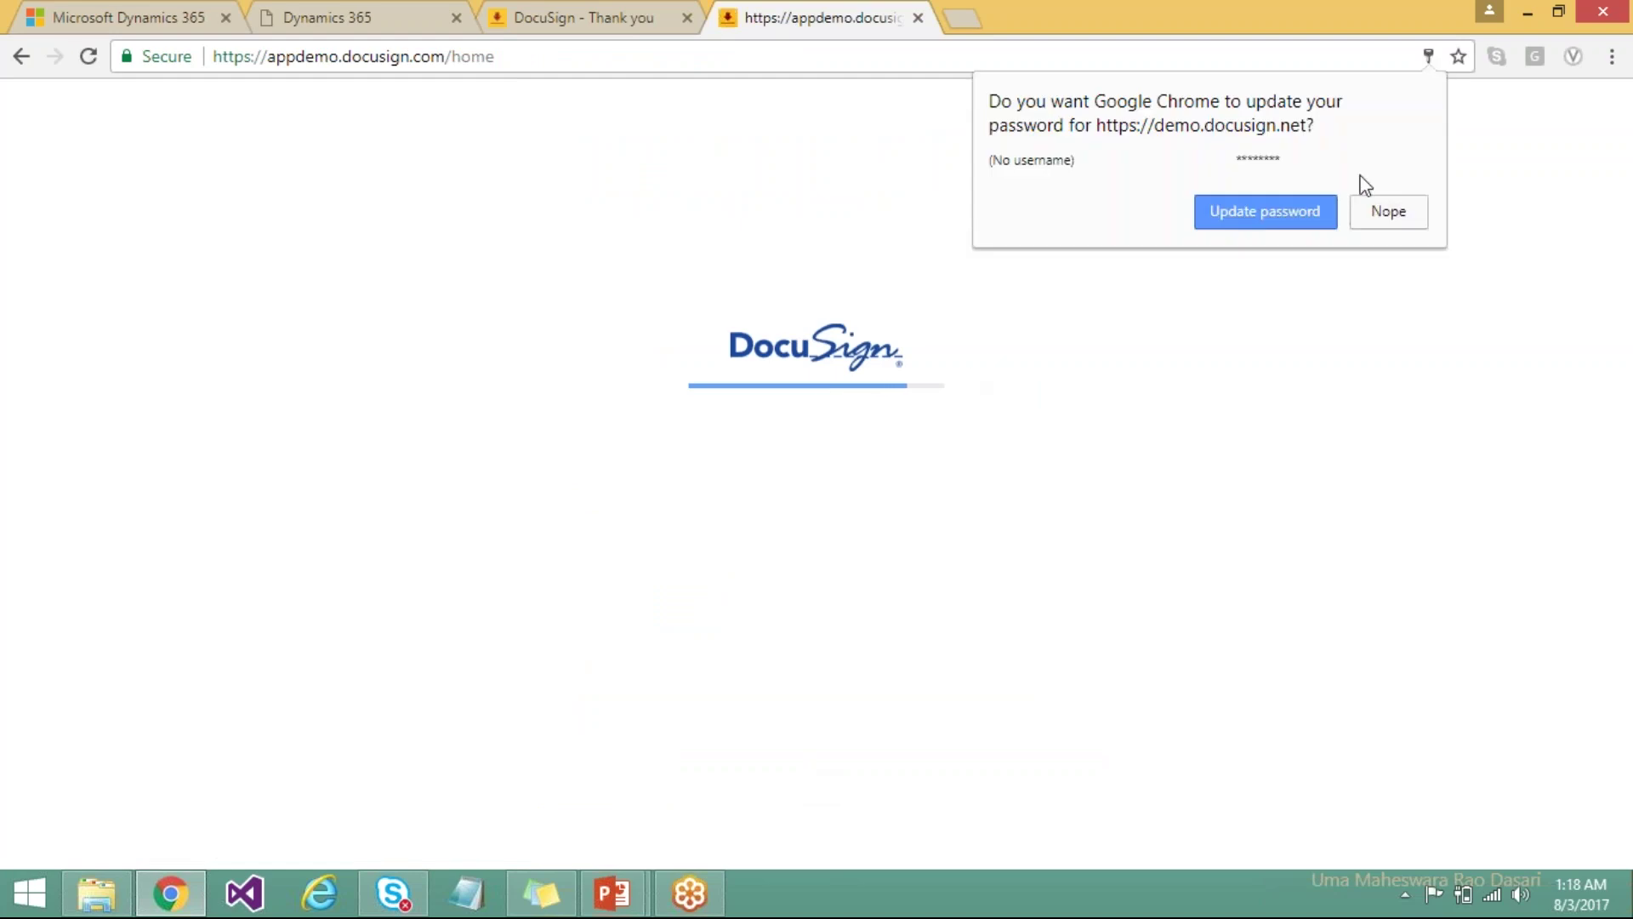
Dismiss Chrome's Update password prompt on the new DocuSign home page.
left_click(1388, 216)
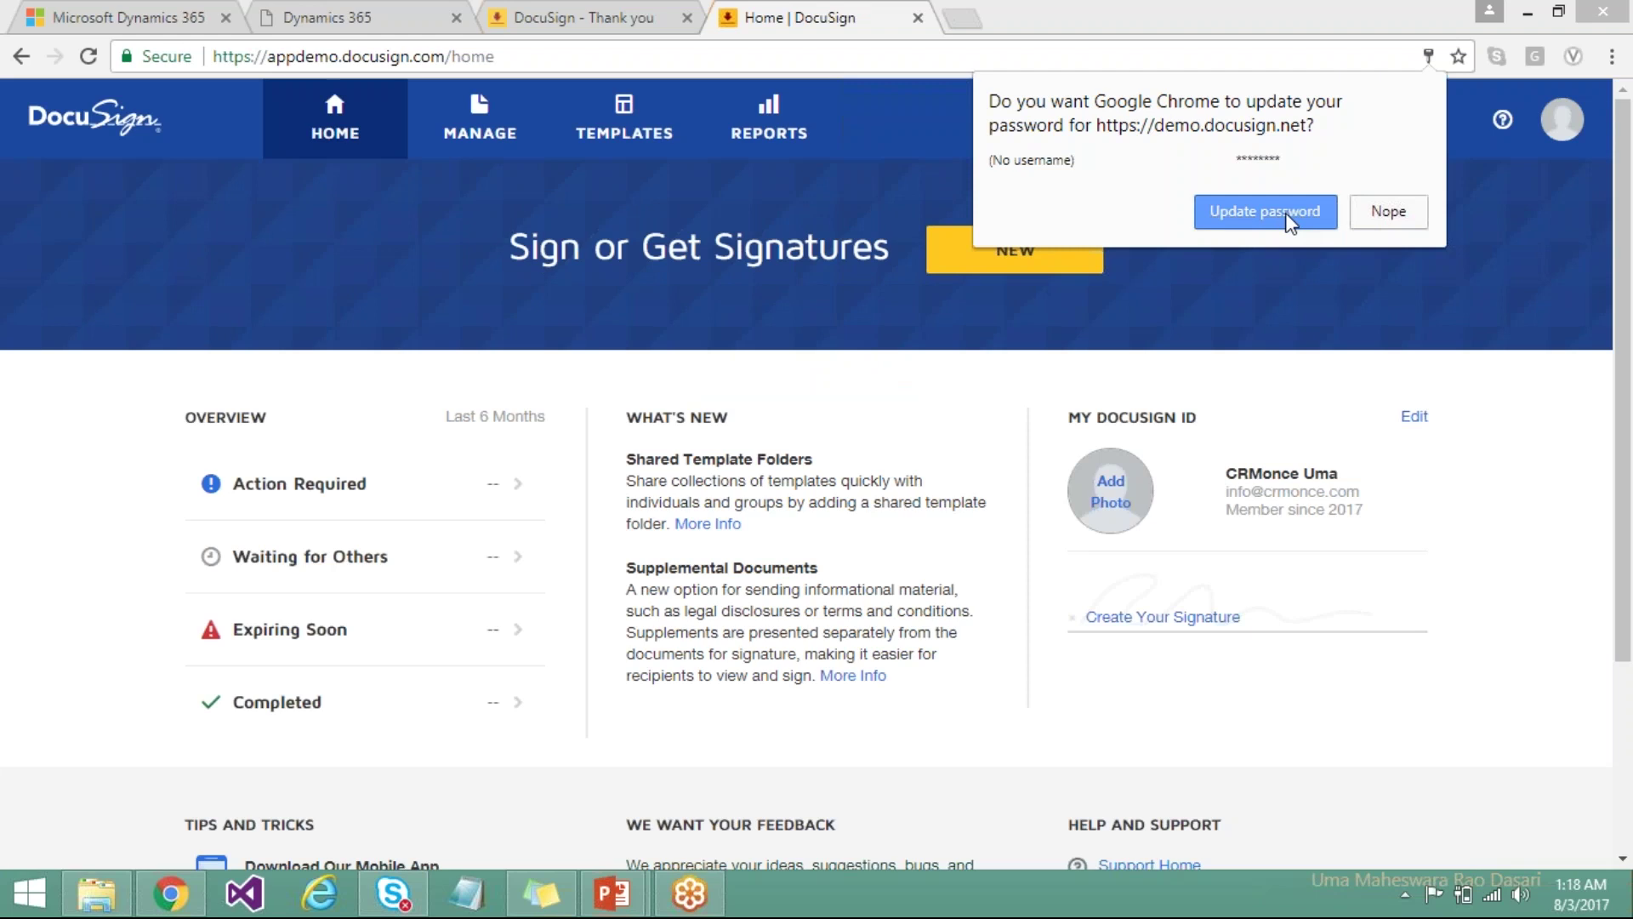
left_click(1389, 213)
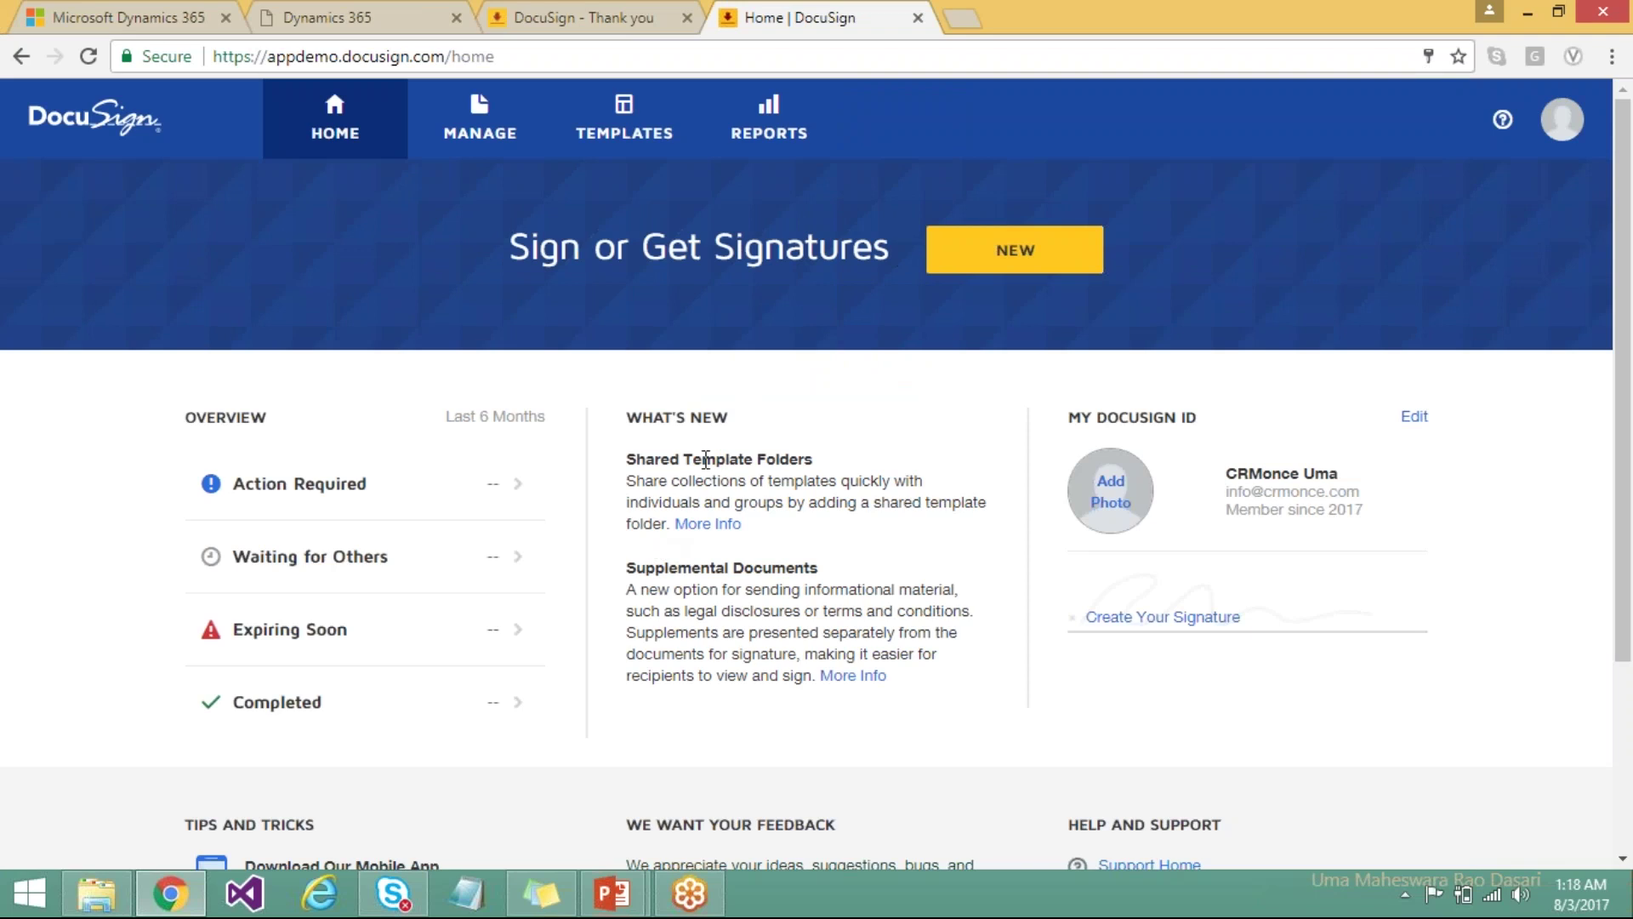
Return to Dynamics 365's DocuSign Admin login and enter the DocuSign account email and password.
left_click(156, 21)
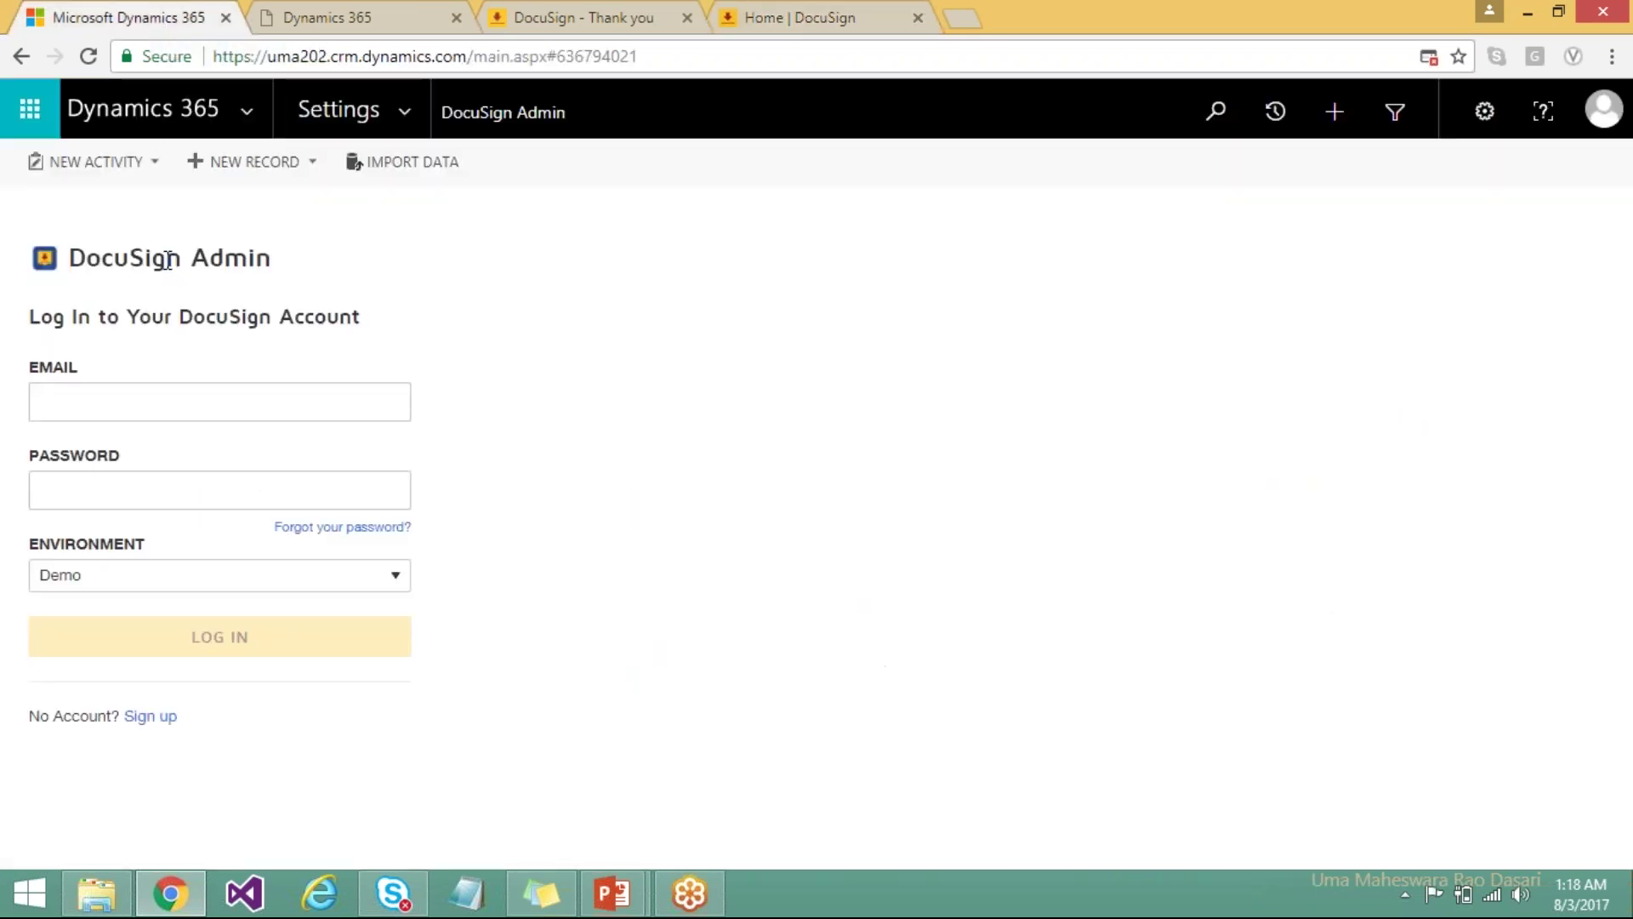
left_click(115, 417)
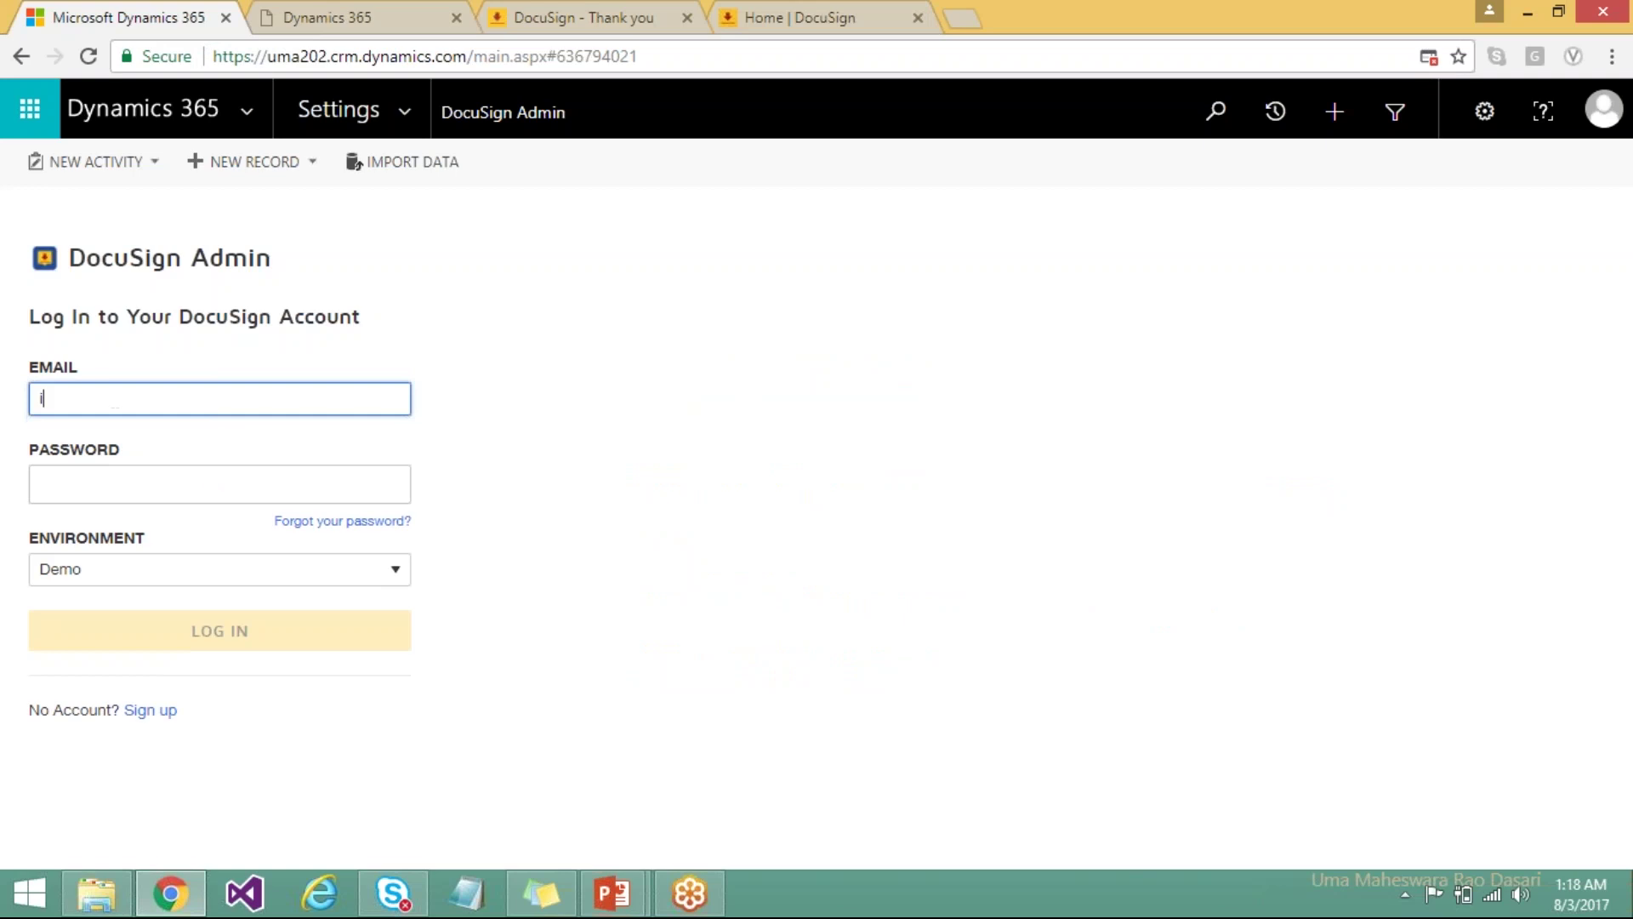
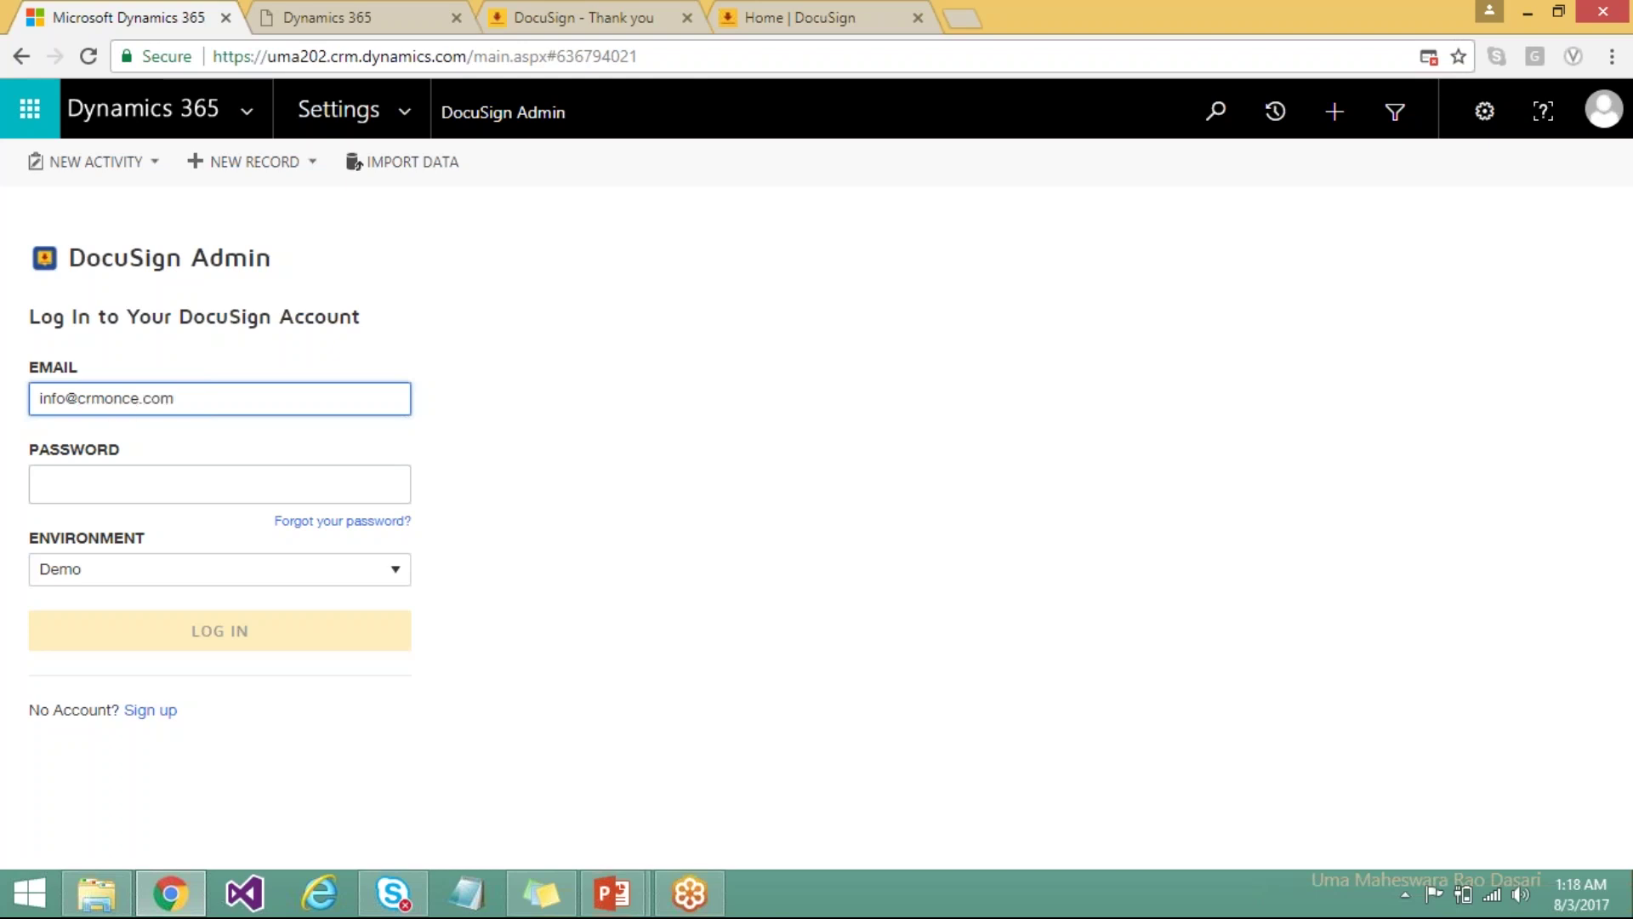
key("Tab")
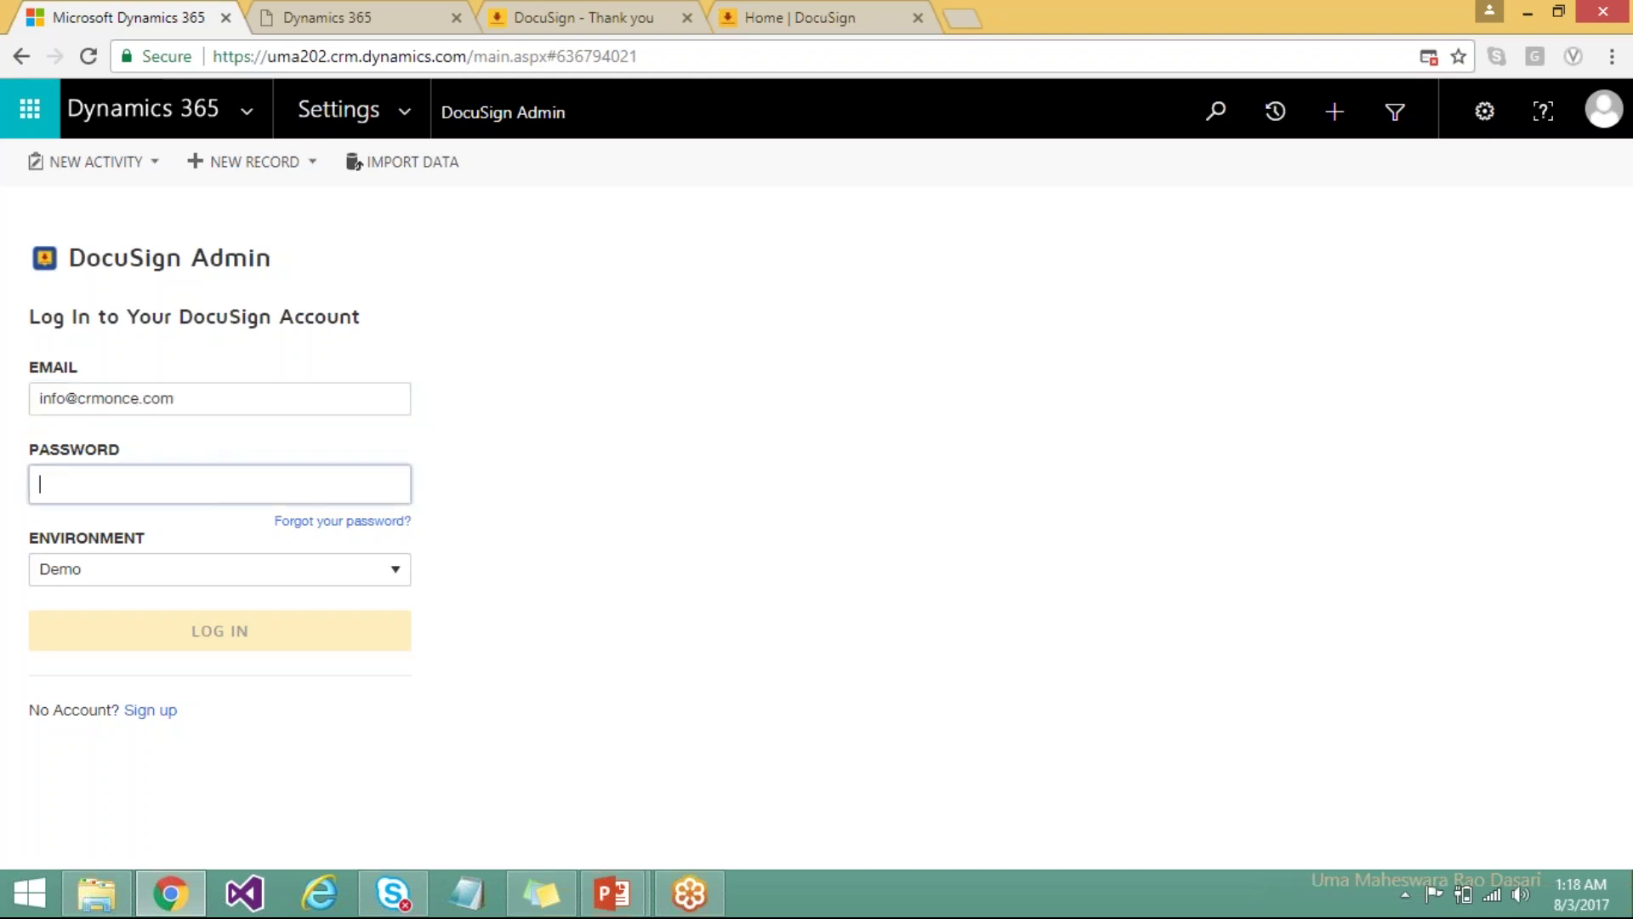
type("••••••")
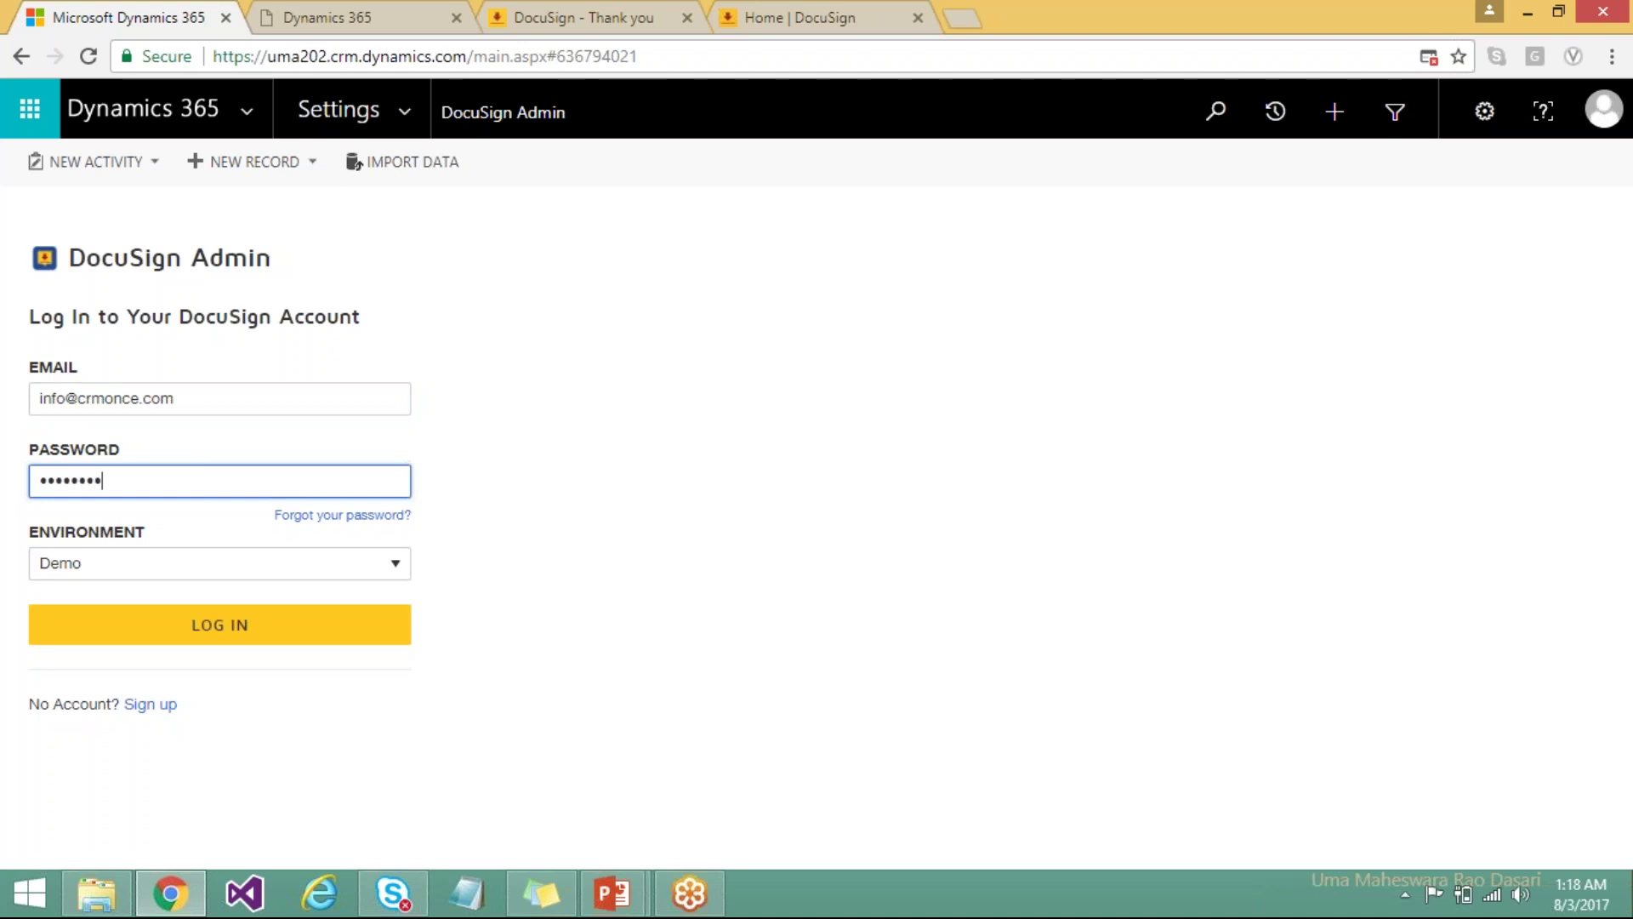
Keep the DocuSign environment set to Demo and log in.
left_click(150, 573)
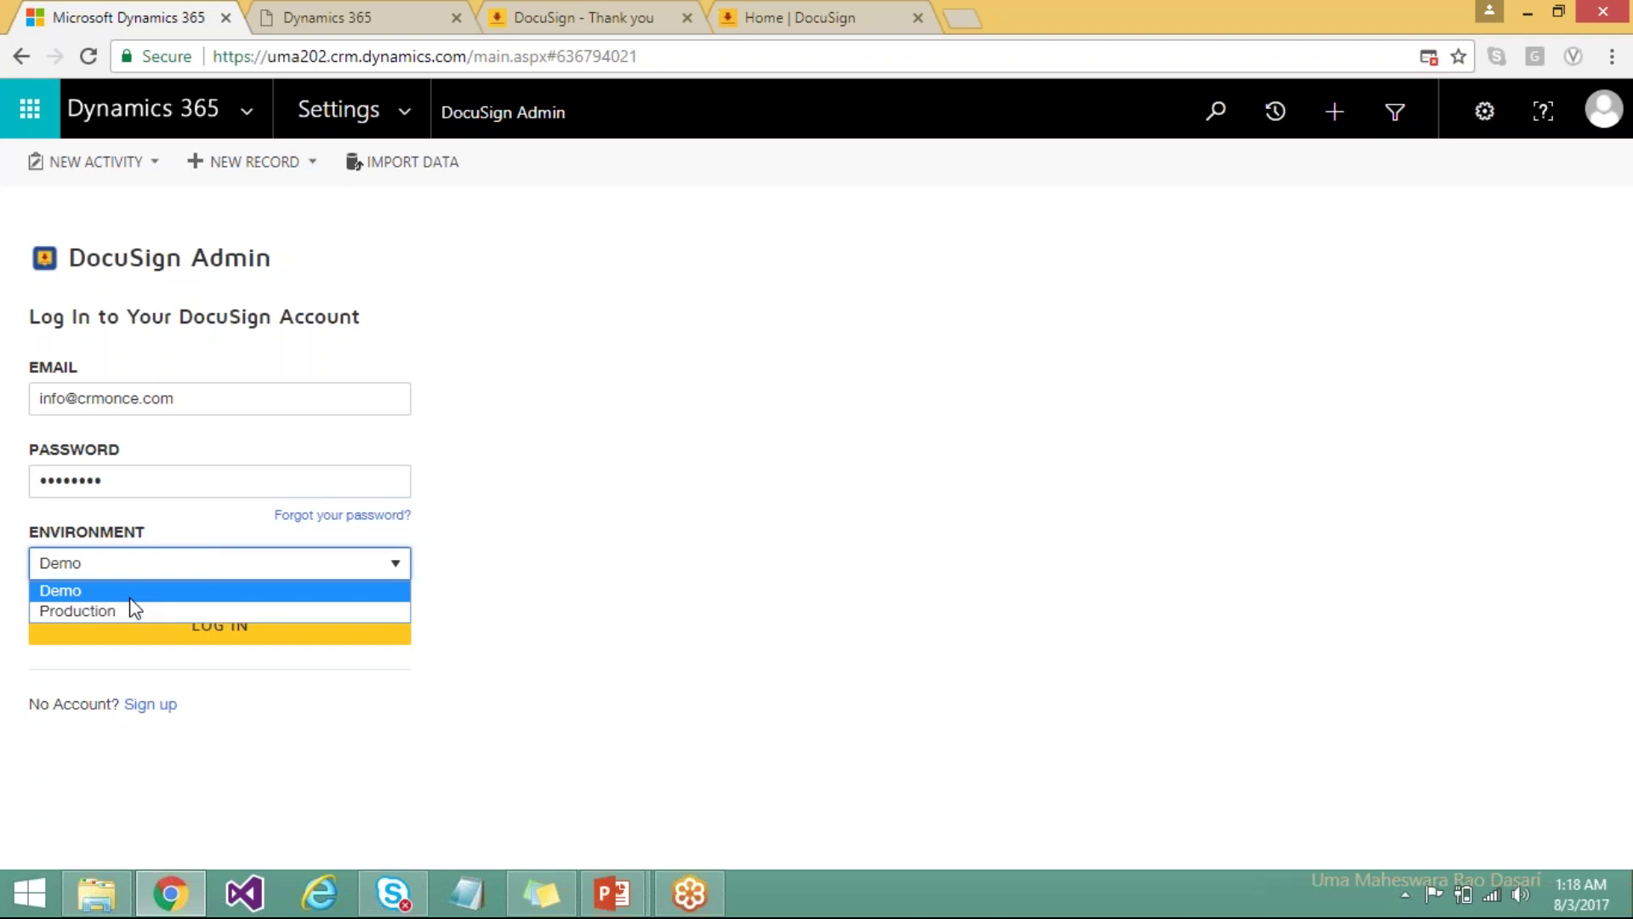
left_click(94, 593)
left_click(135, 566)
left_click(83, 591)
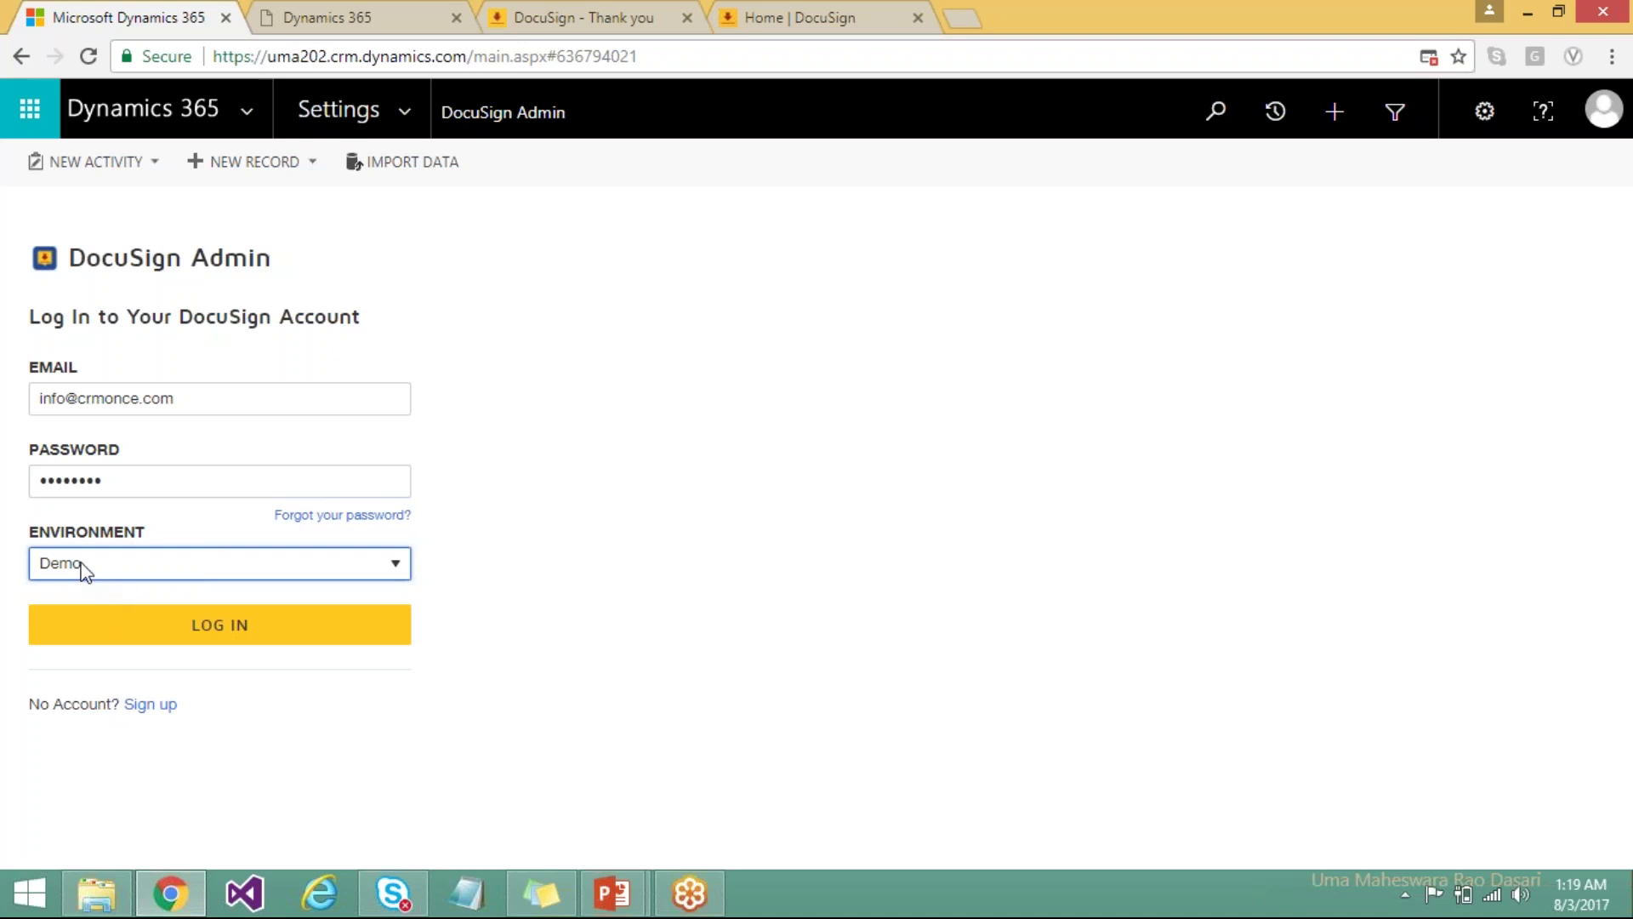
left_click(275, 647)
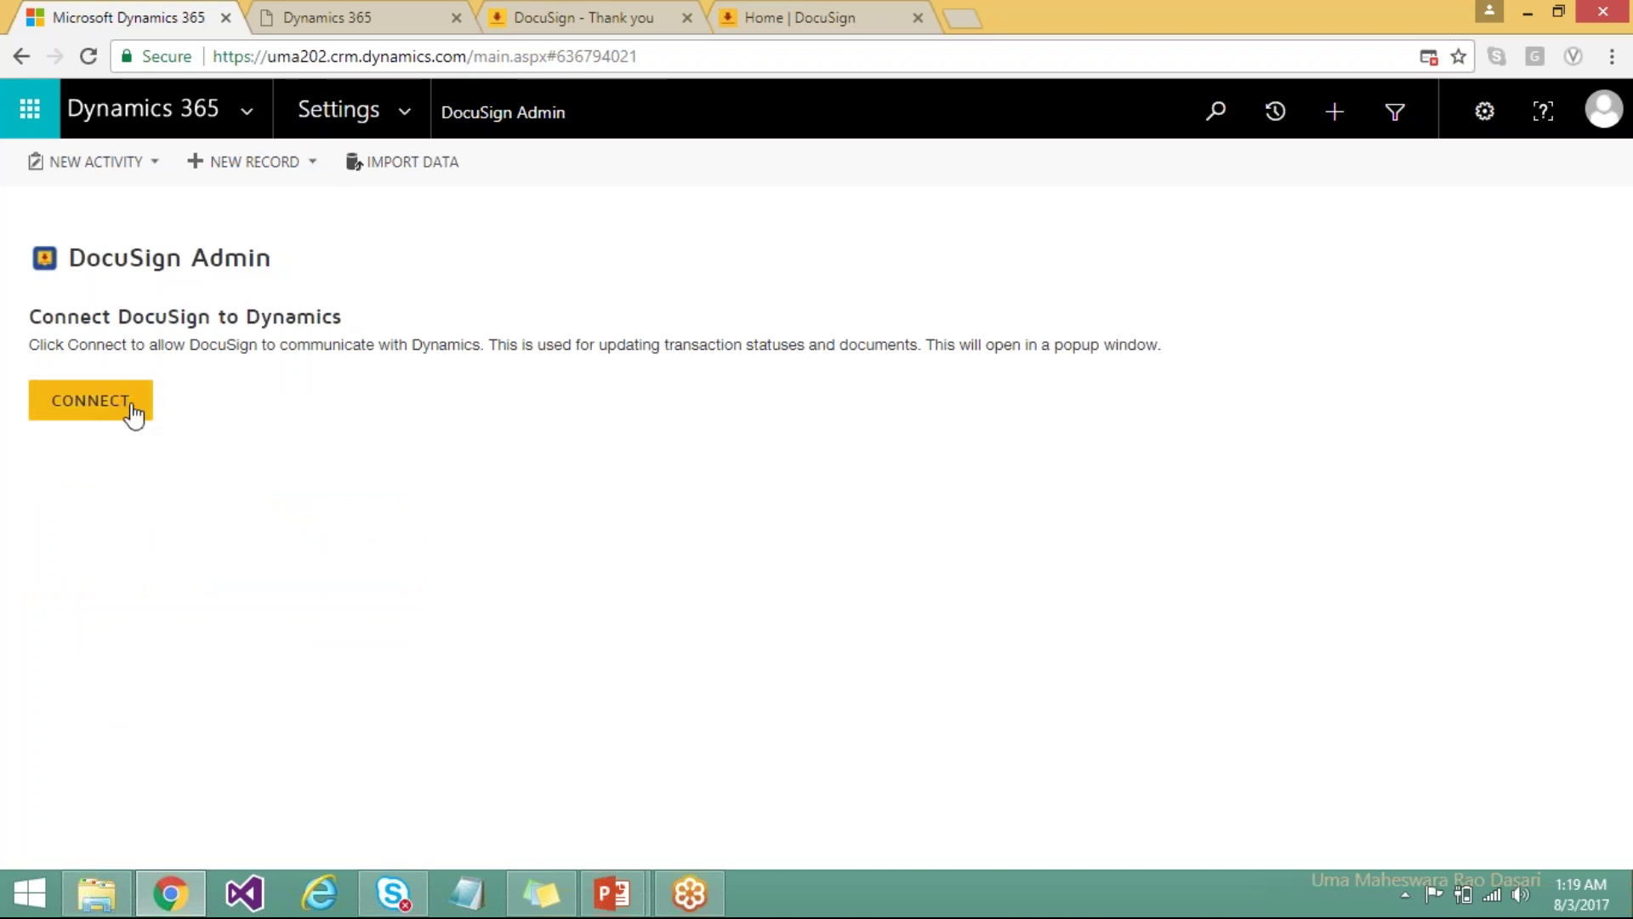
Connect DocuSign to Dynamics and accept the DocuSign for Dynamics authorization request.
left_click(122, 417)
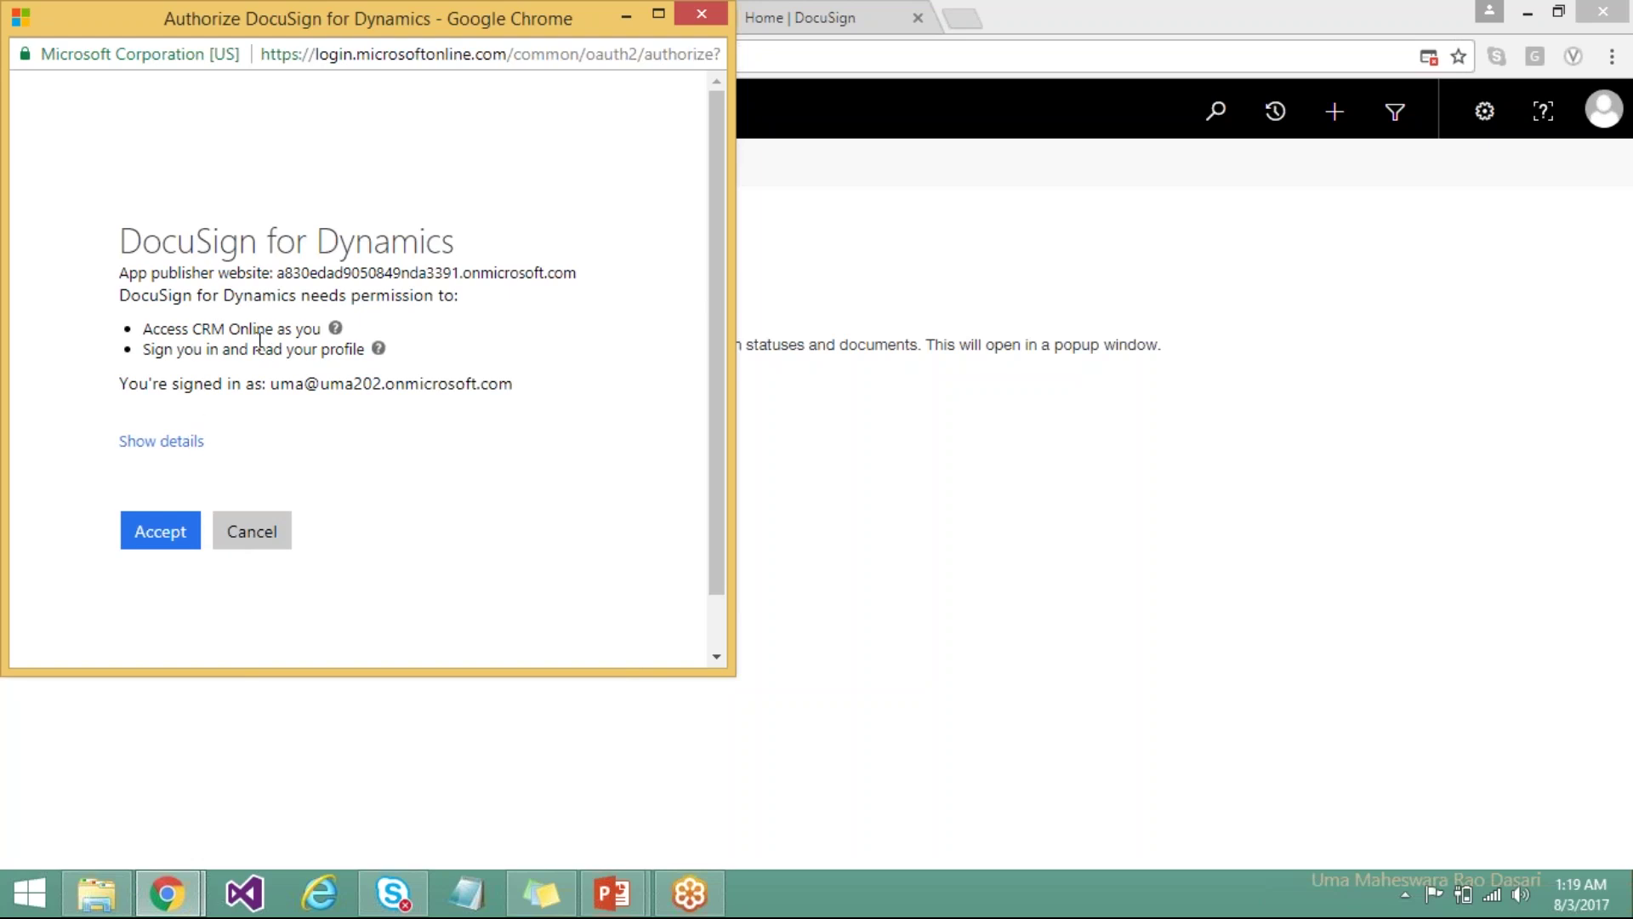
left_click(164, 533)
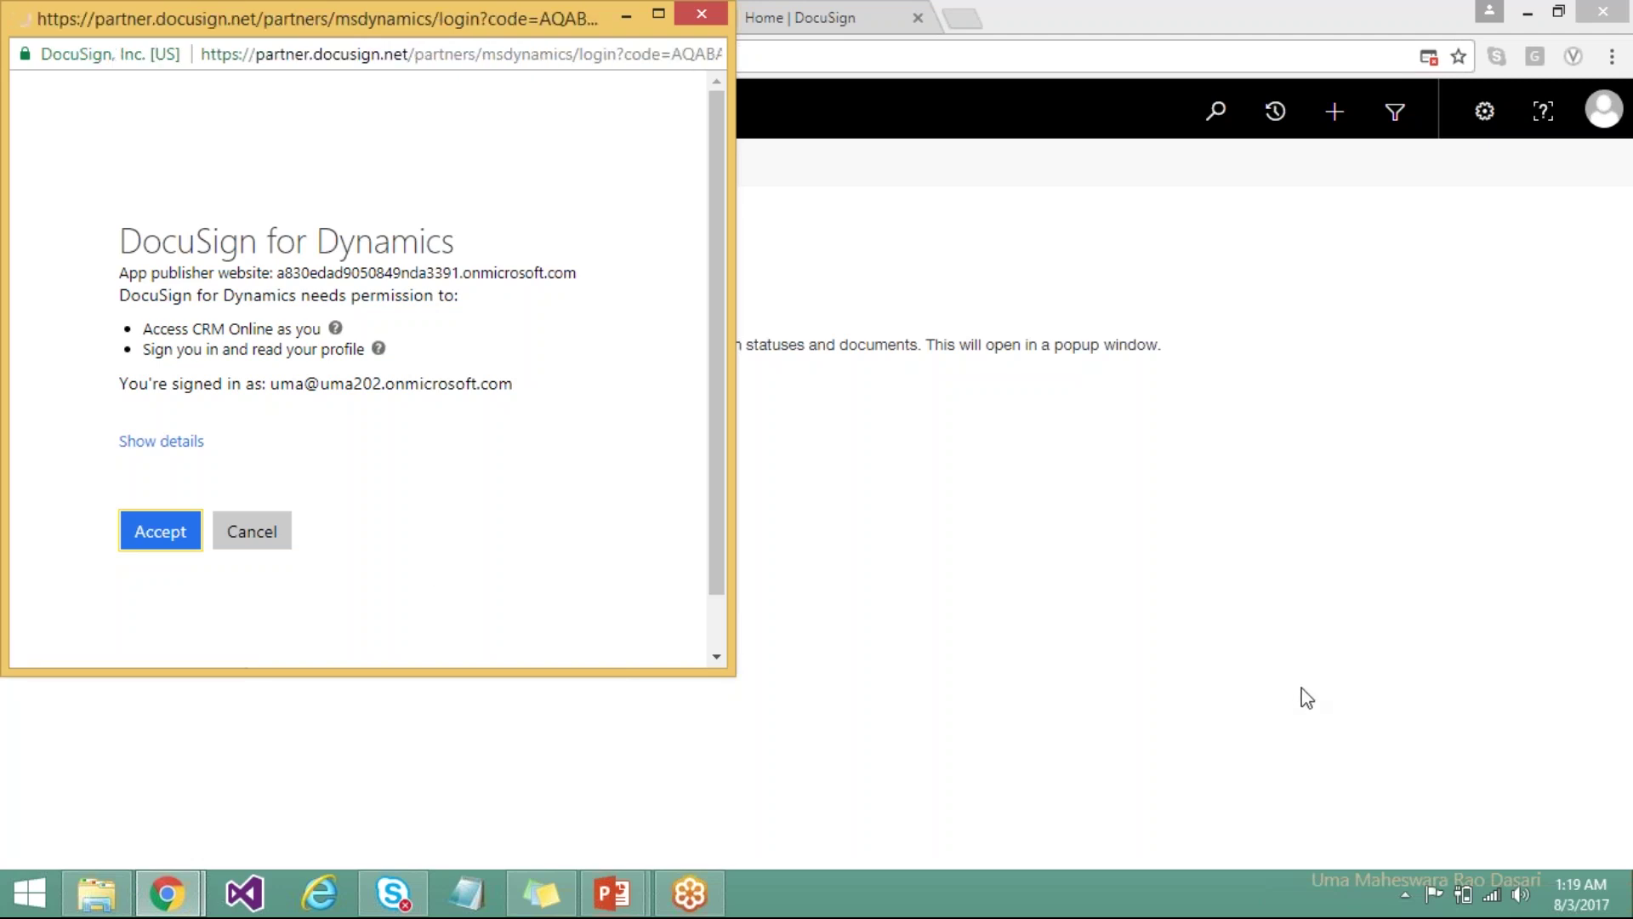
key("Return")
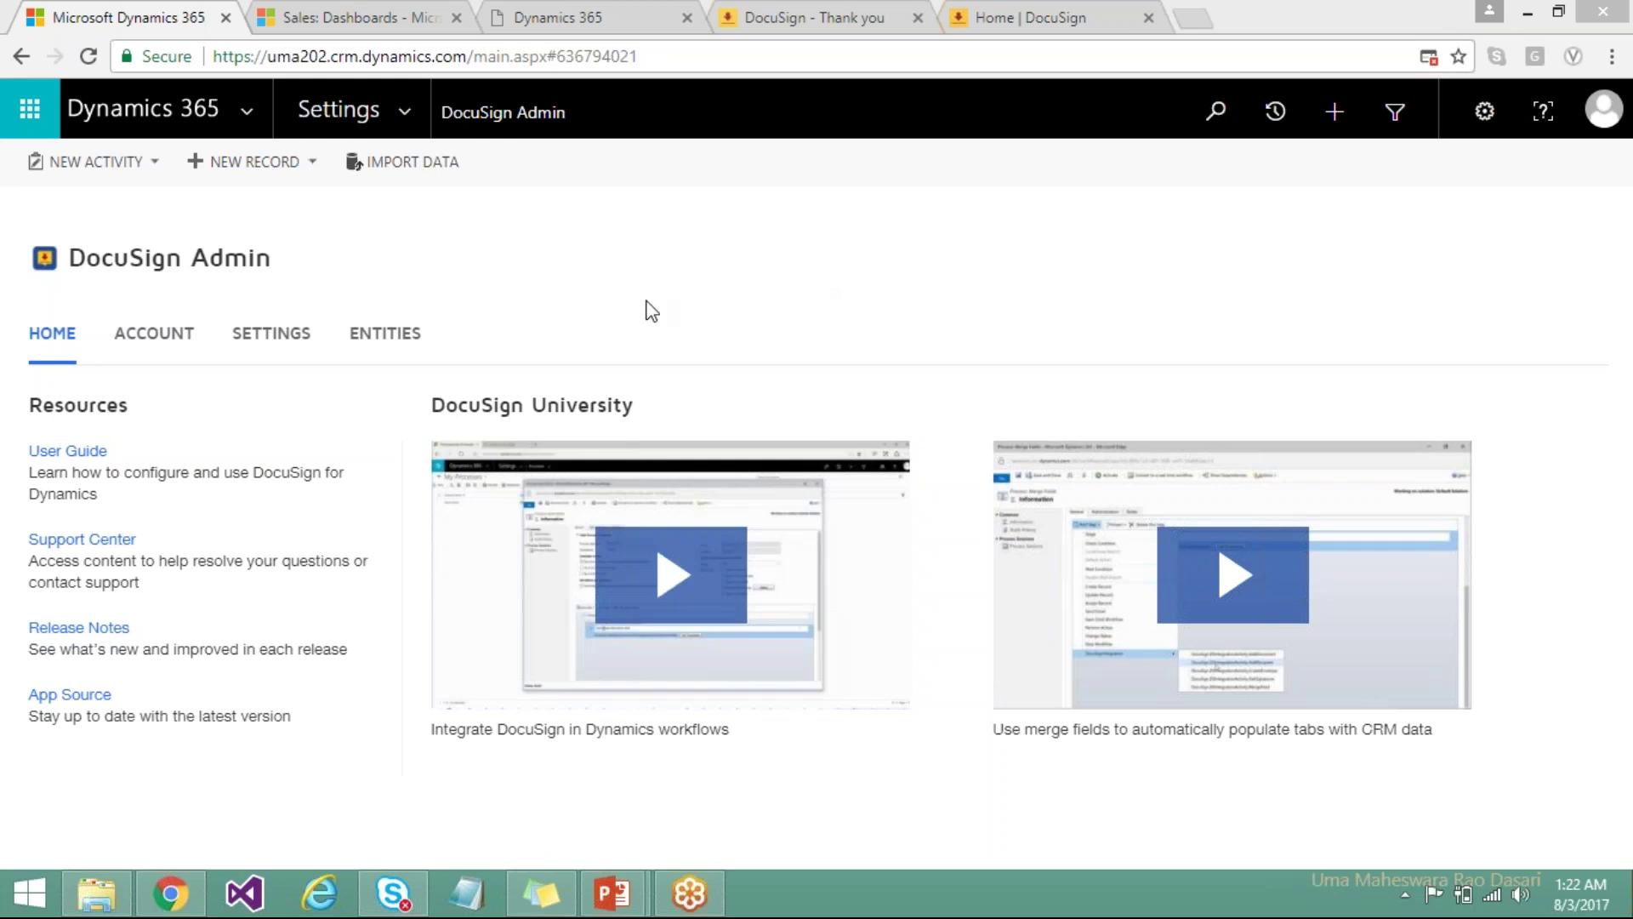
View the connected DocuSign account information on the Account tab.
left_click(146, 340)
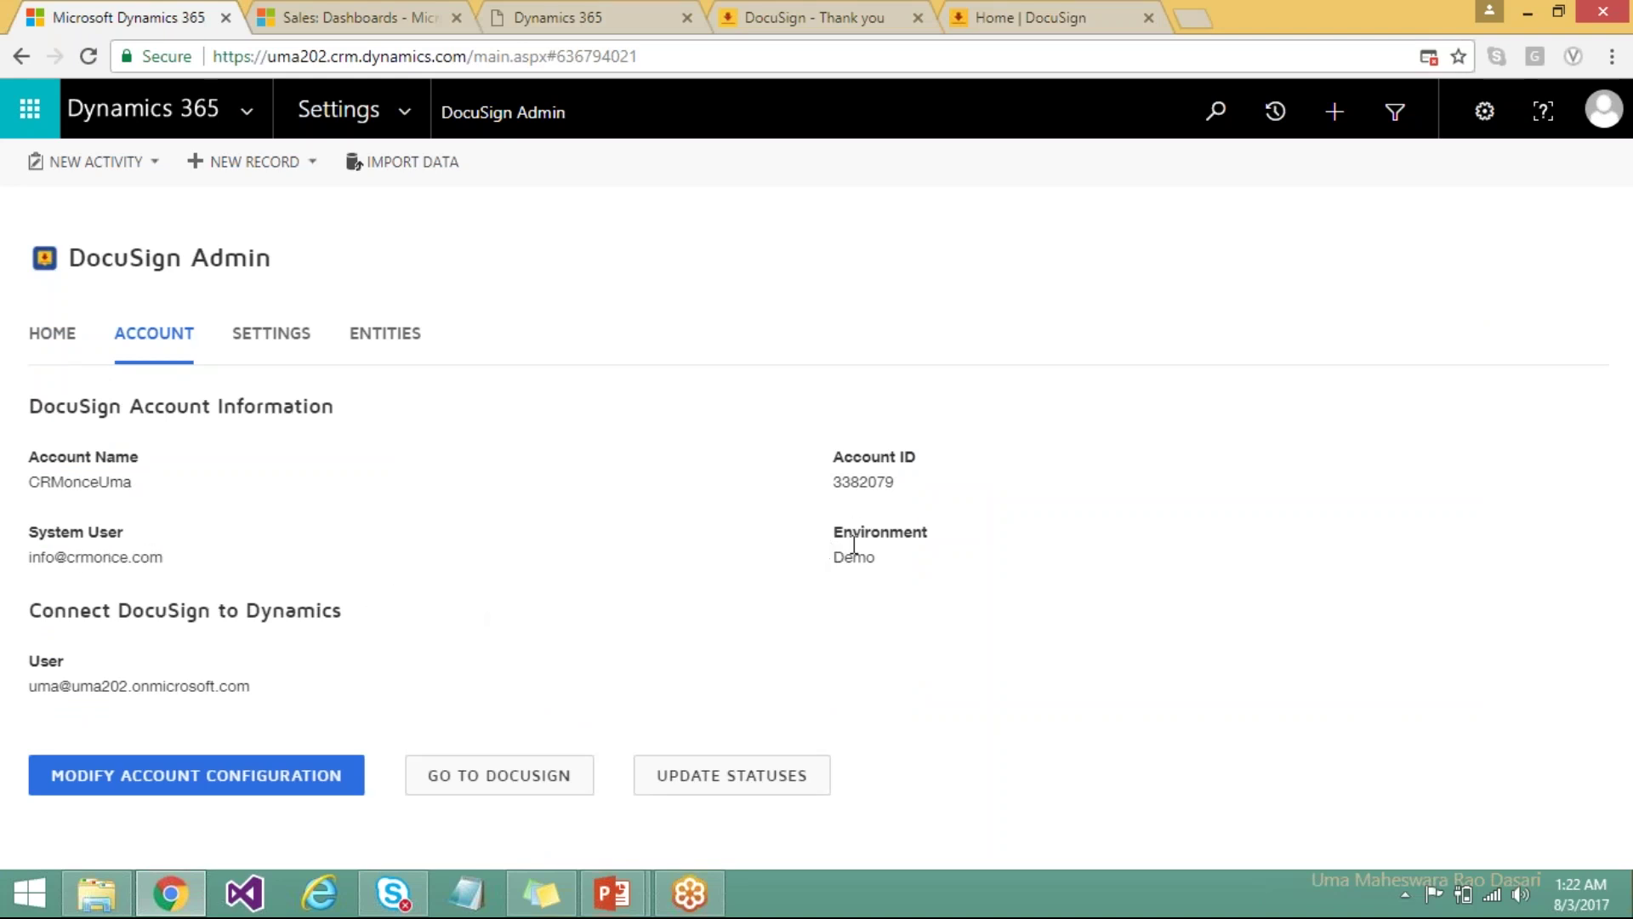
left_click_drag(853, 557, 864, 532)
left_click(857, 482)
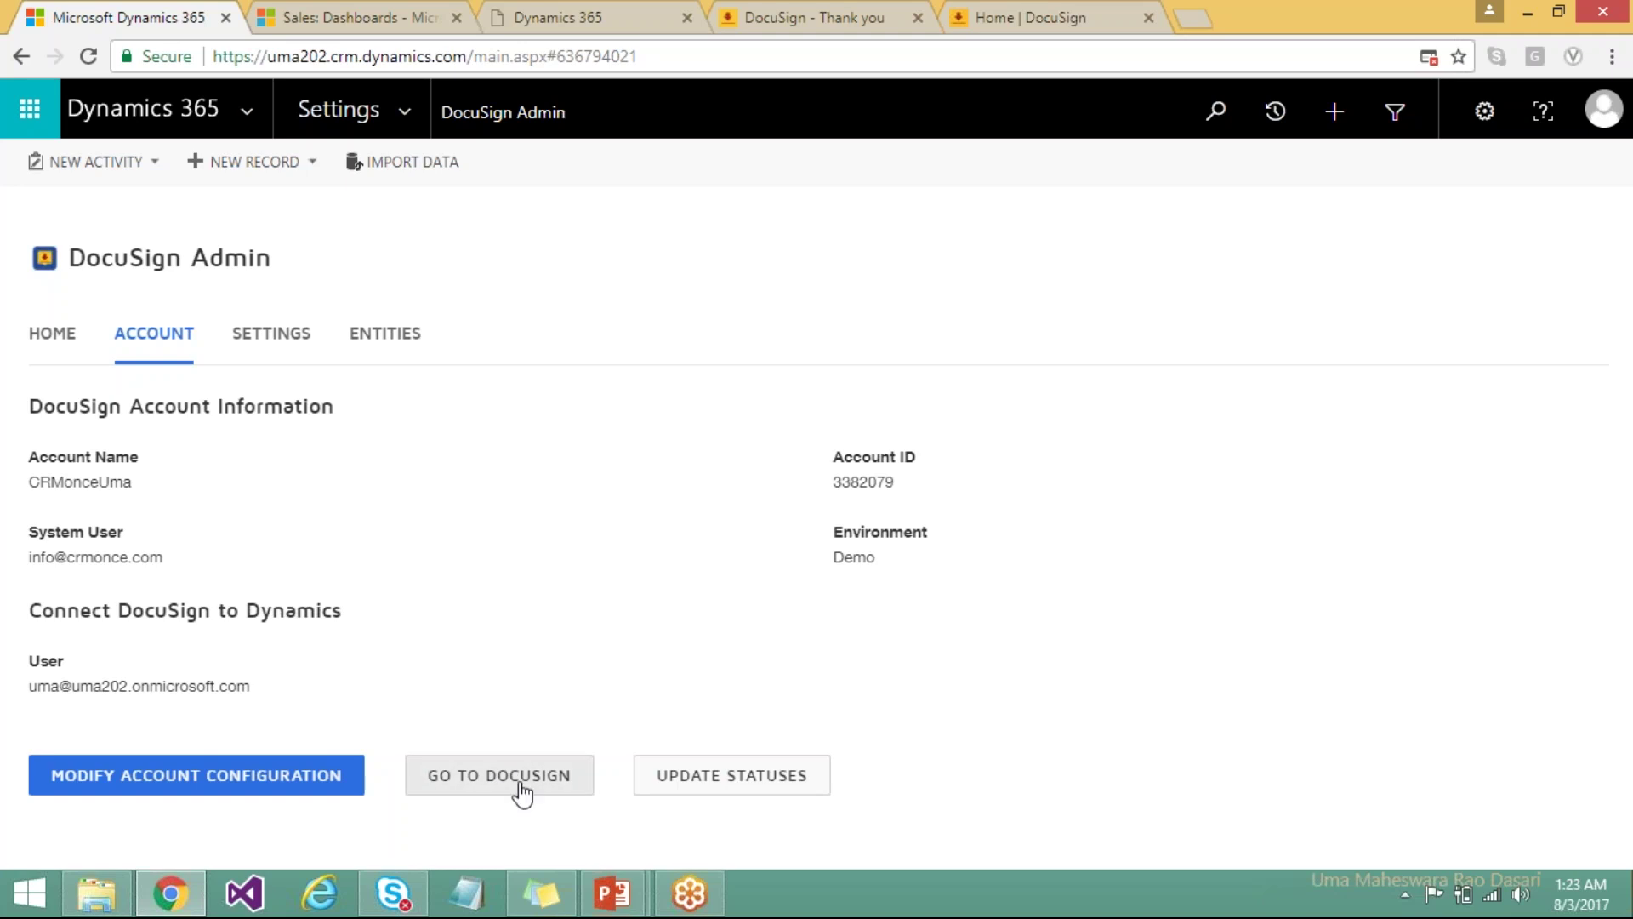
Set signed document naming to subject + '_signed' + timestamp, then show the Entities list.
left_click(269, 338)
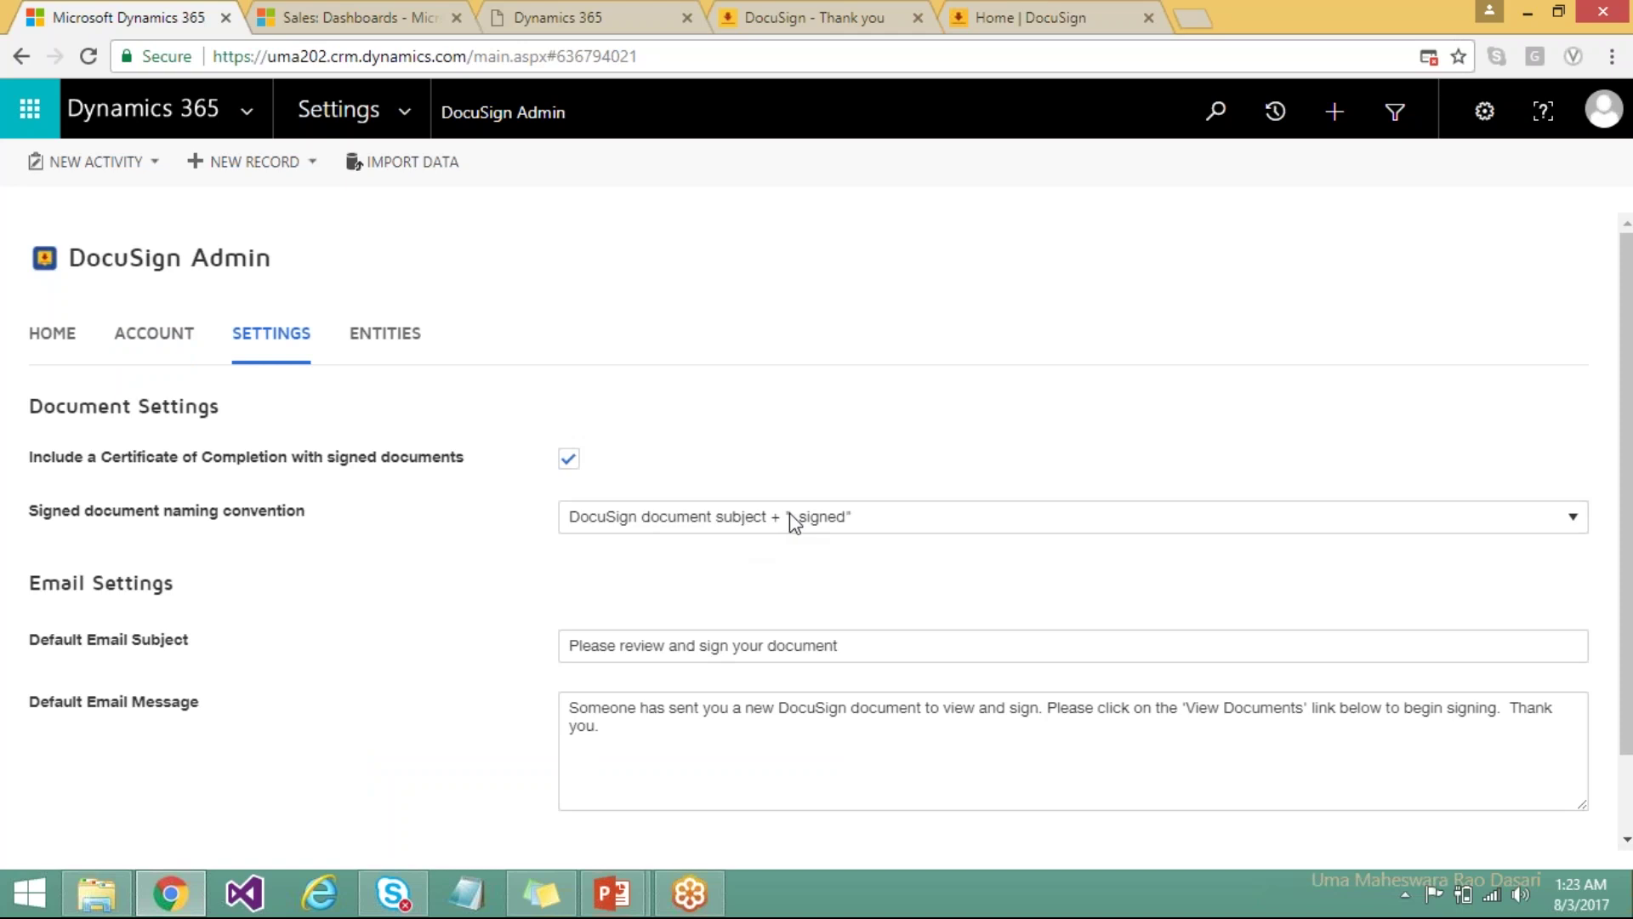
left_click(852, 517)
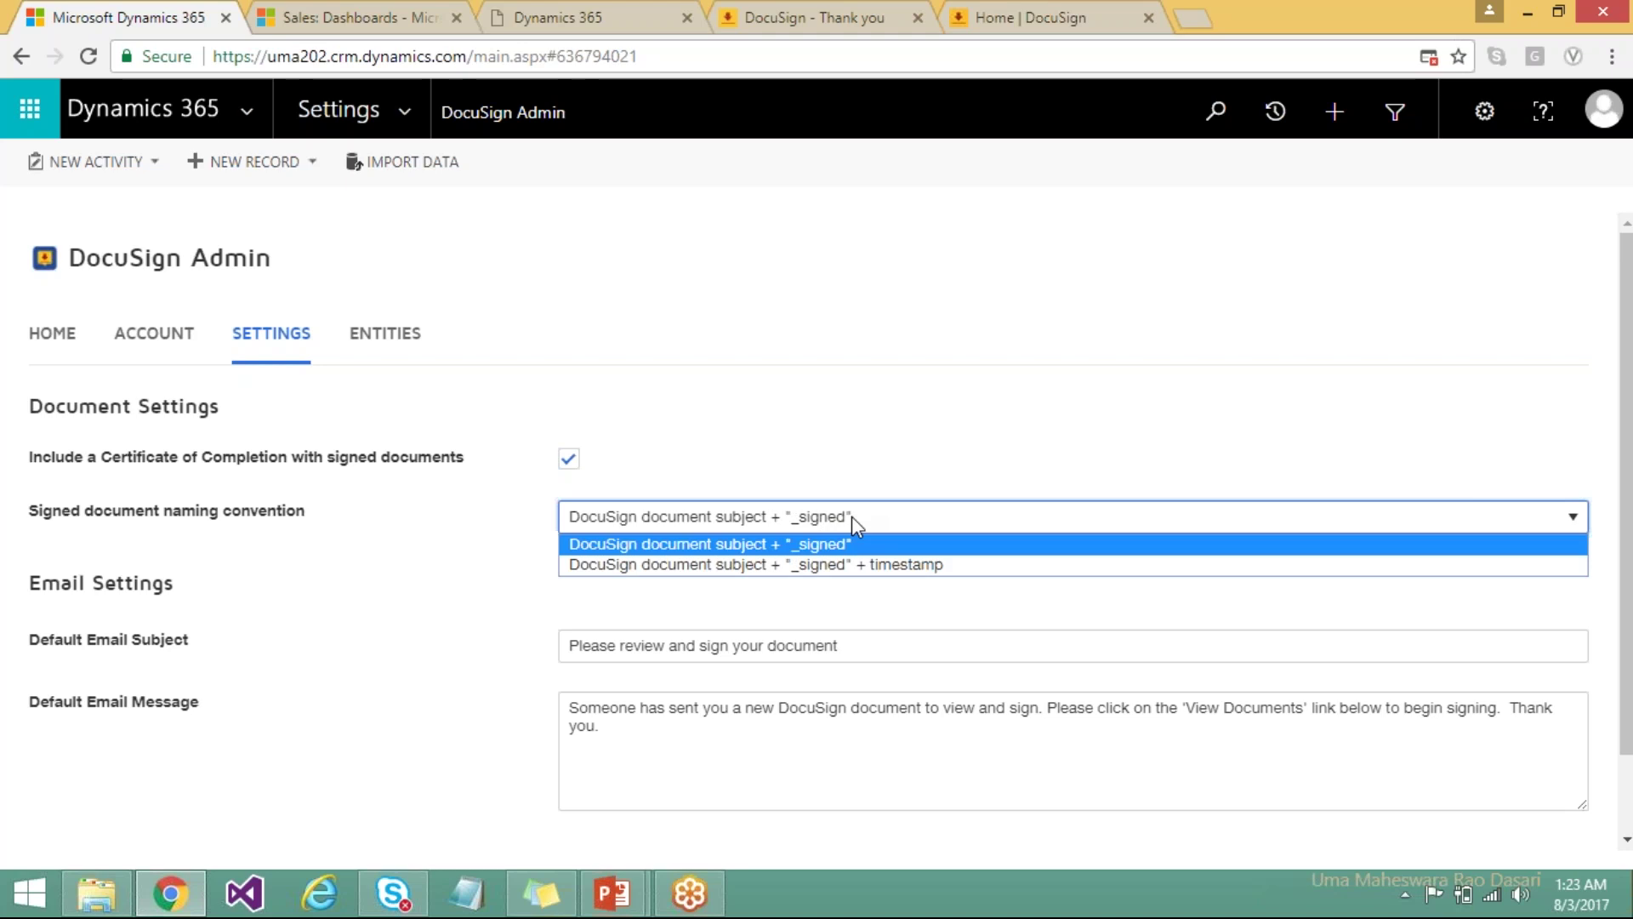
left_click(825, 577)
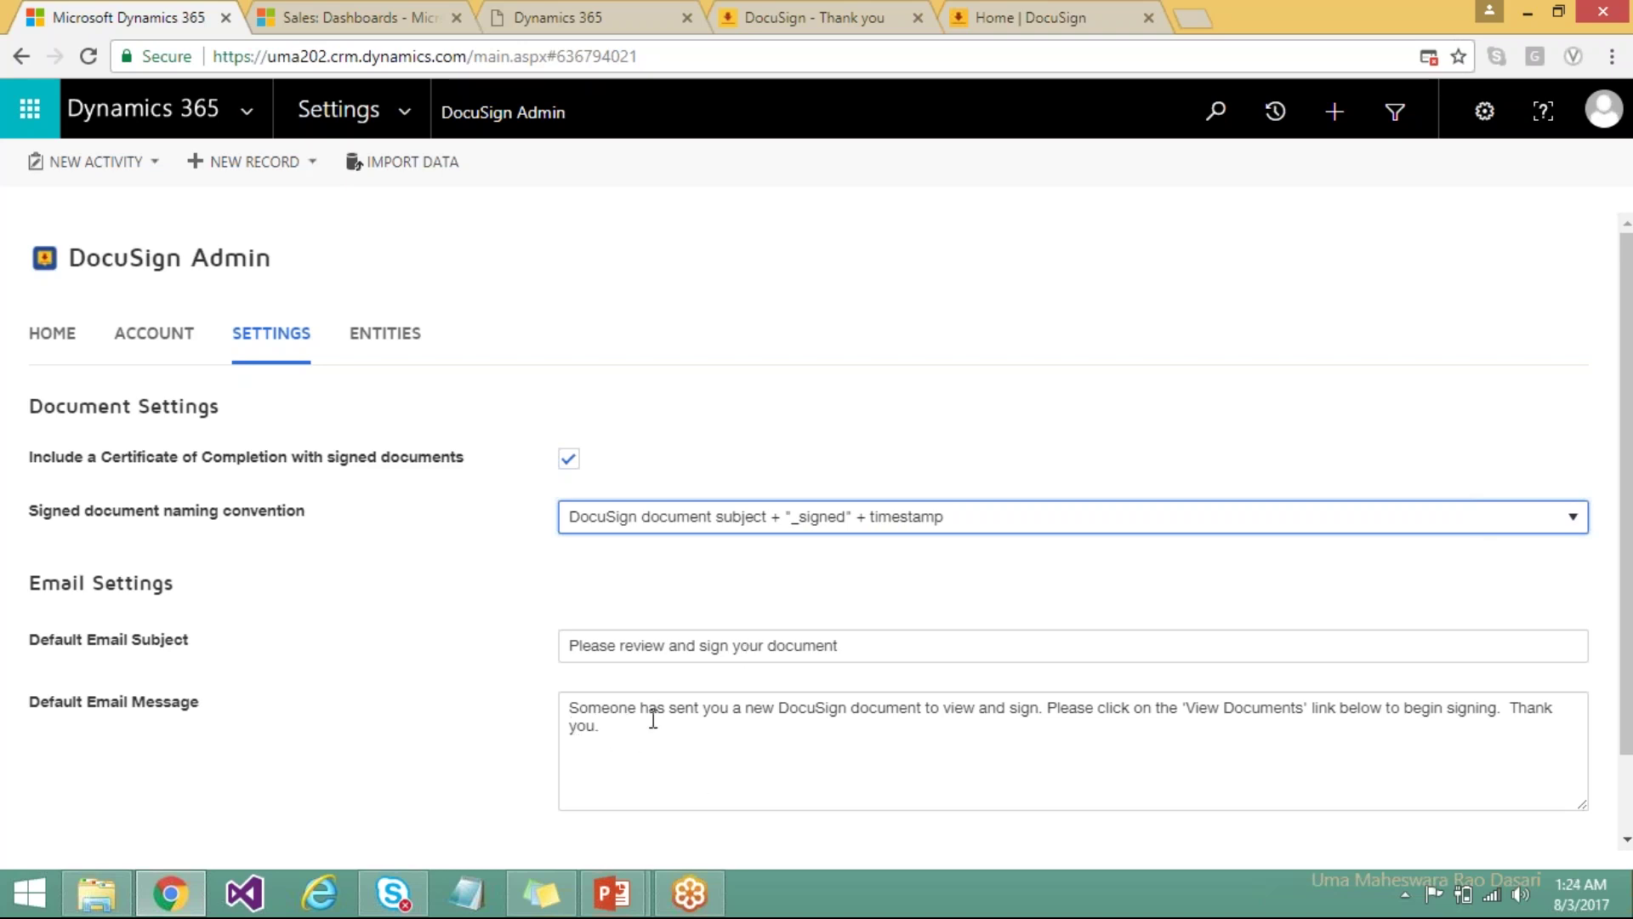
left_click(385, 334)
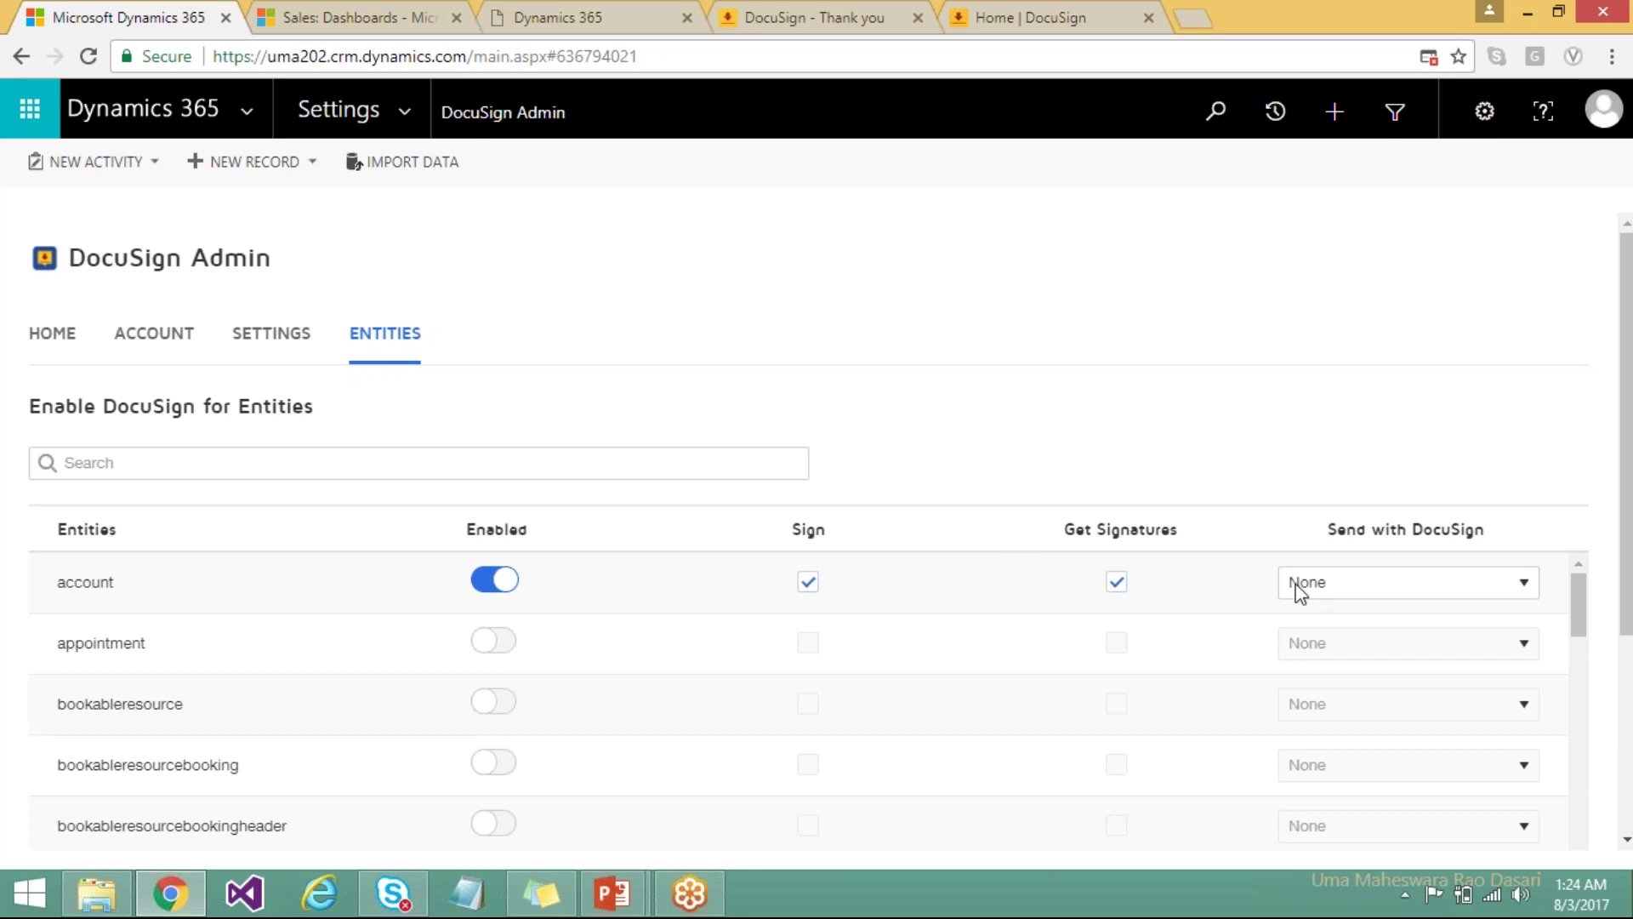
Set accounts to send with the global DocuSign default and save the entity settings.
left_click(1335, 589)
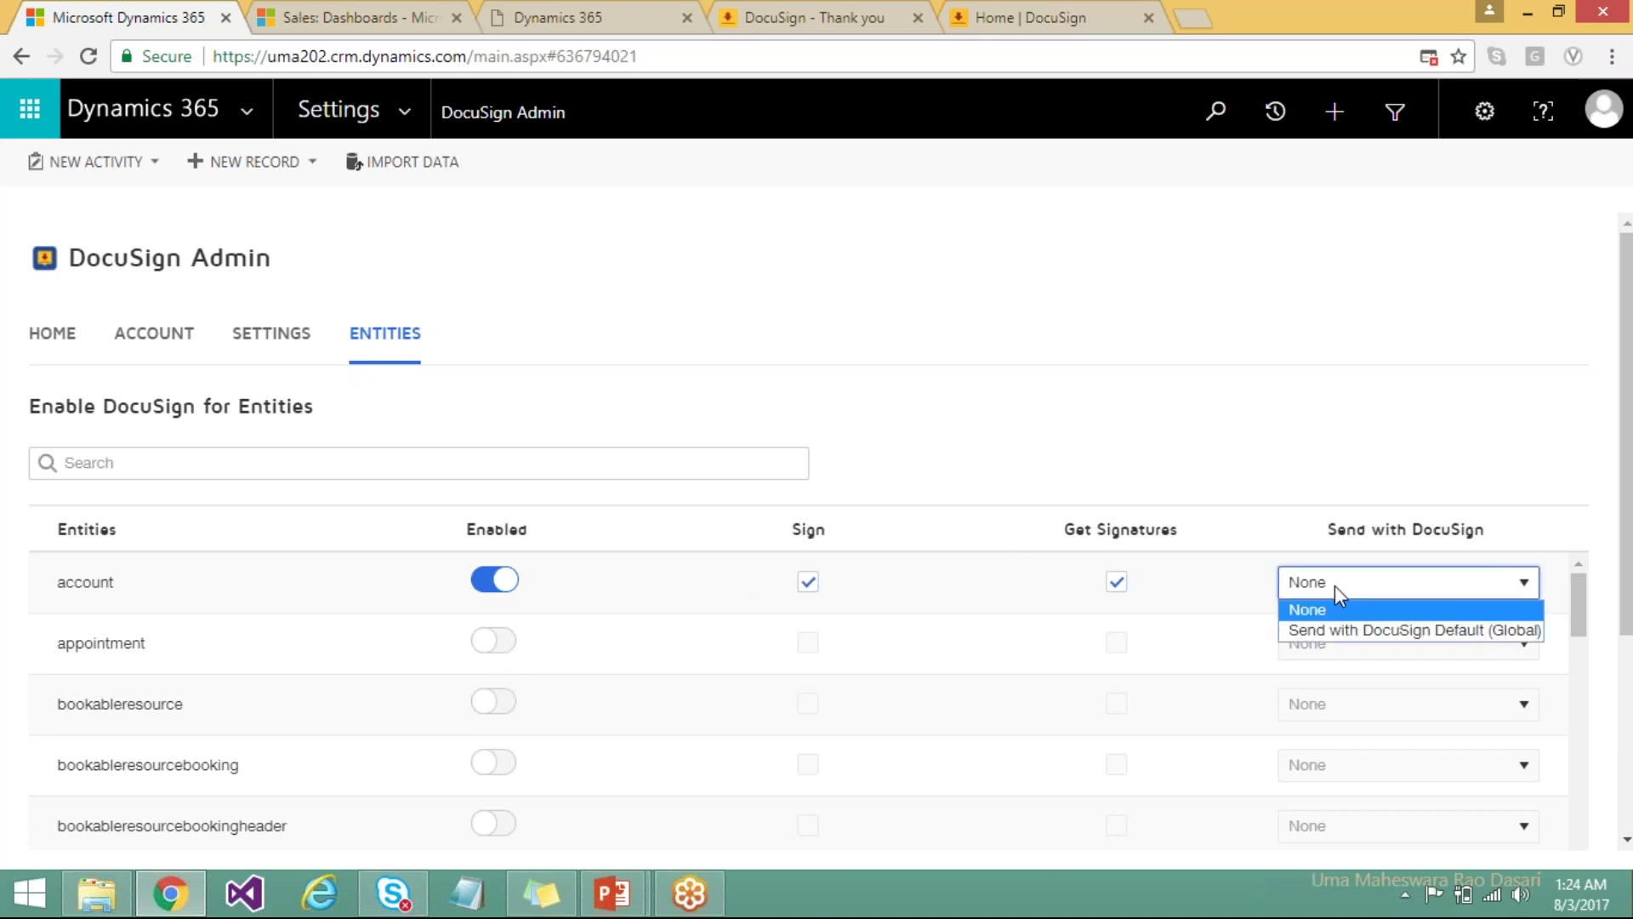
left_click(1343, 631)
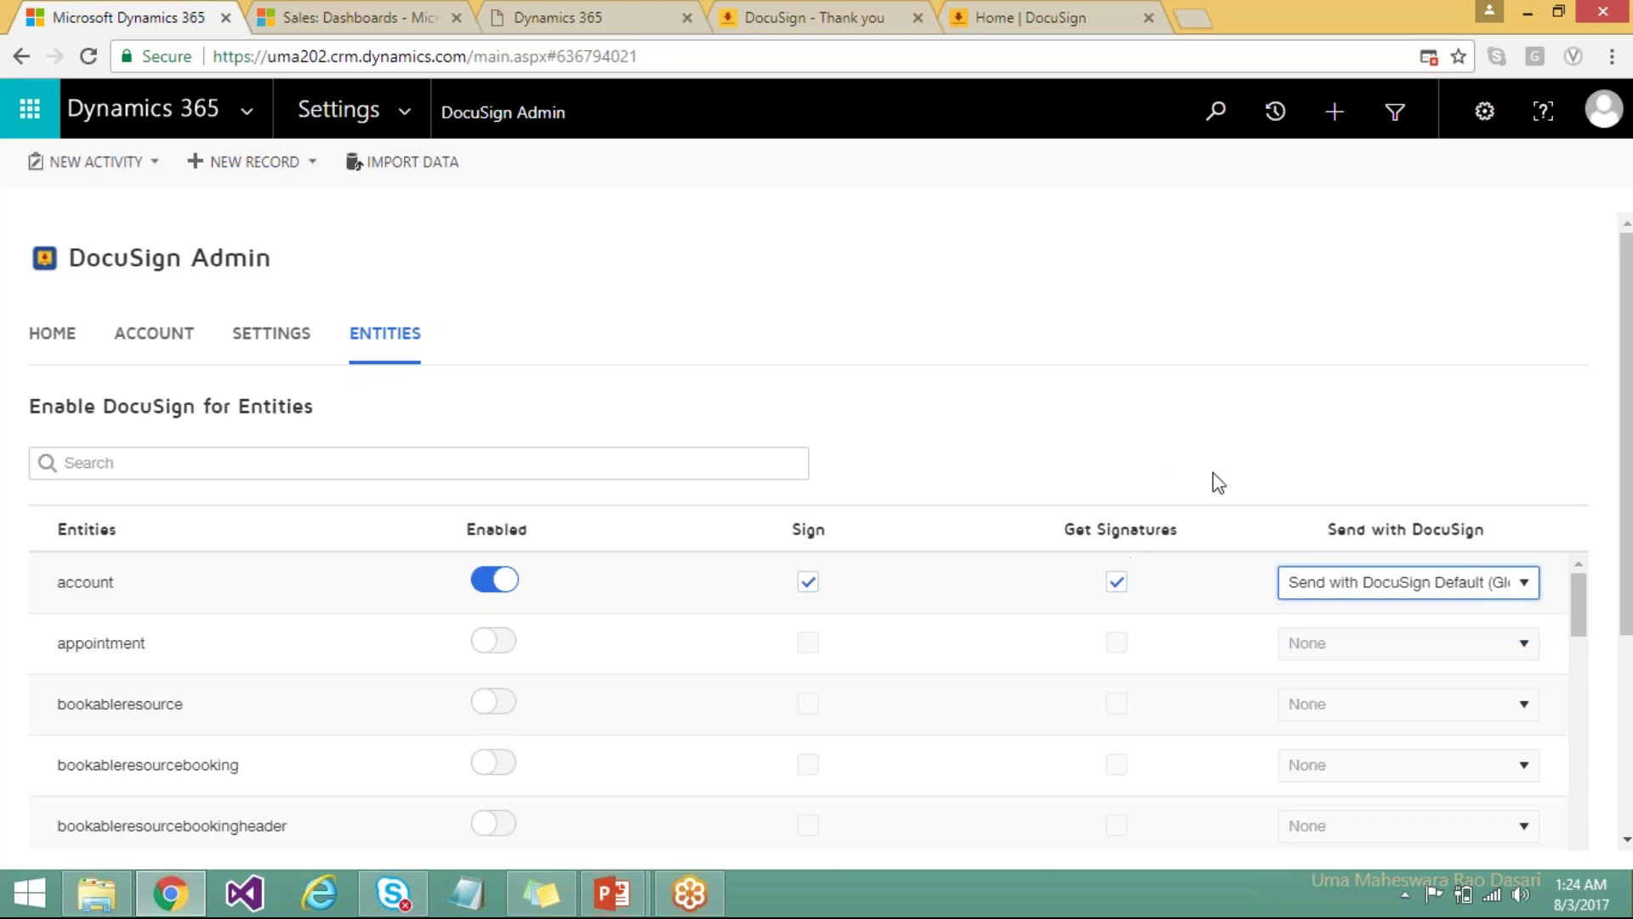
left_click(1583, 678)
scroll(1580, 738, "down", 10)
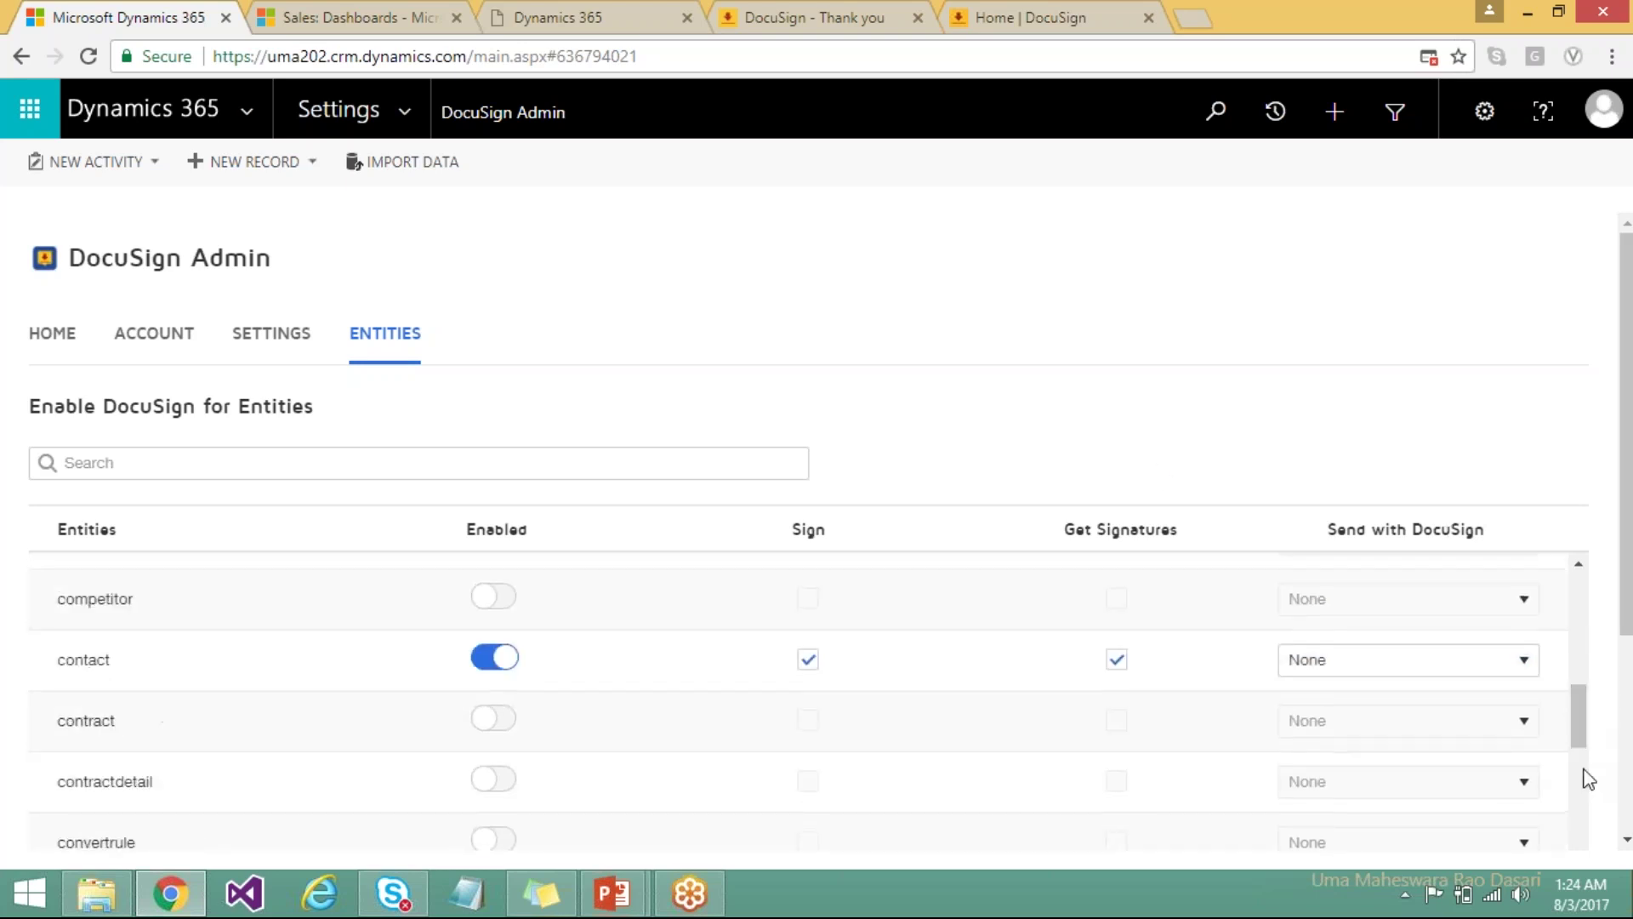
scroll(1627, 783, "down", 1)
scroll(1627, 782, "down", 3)
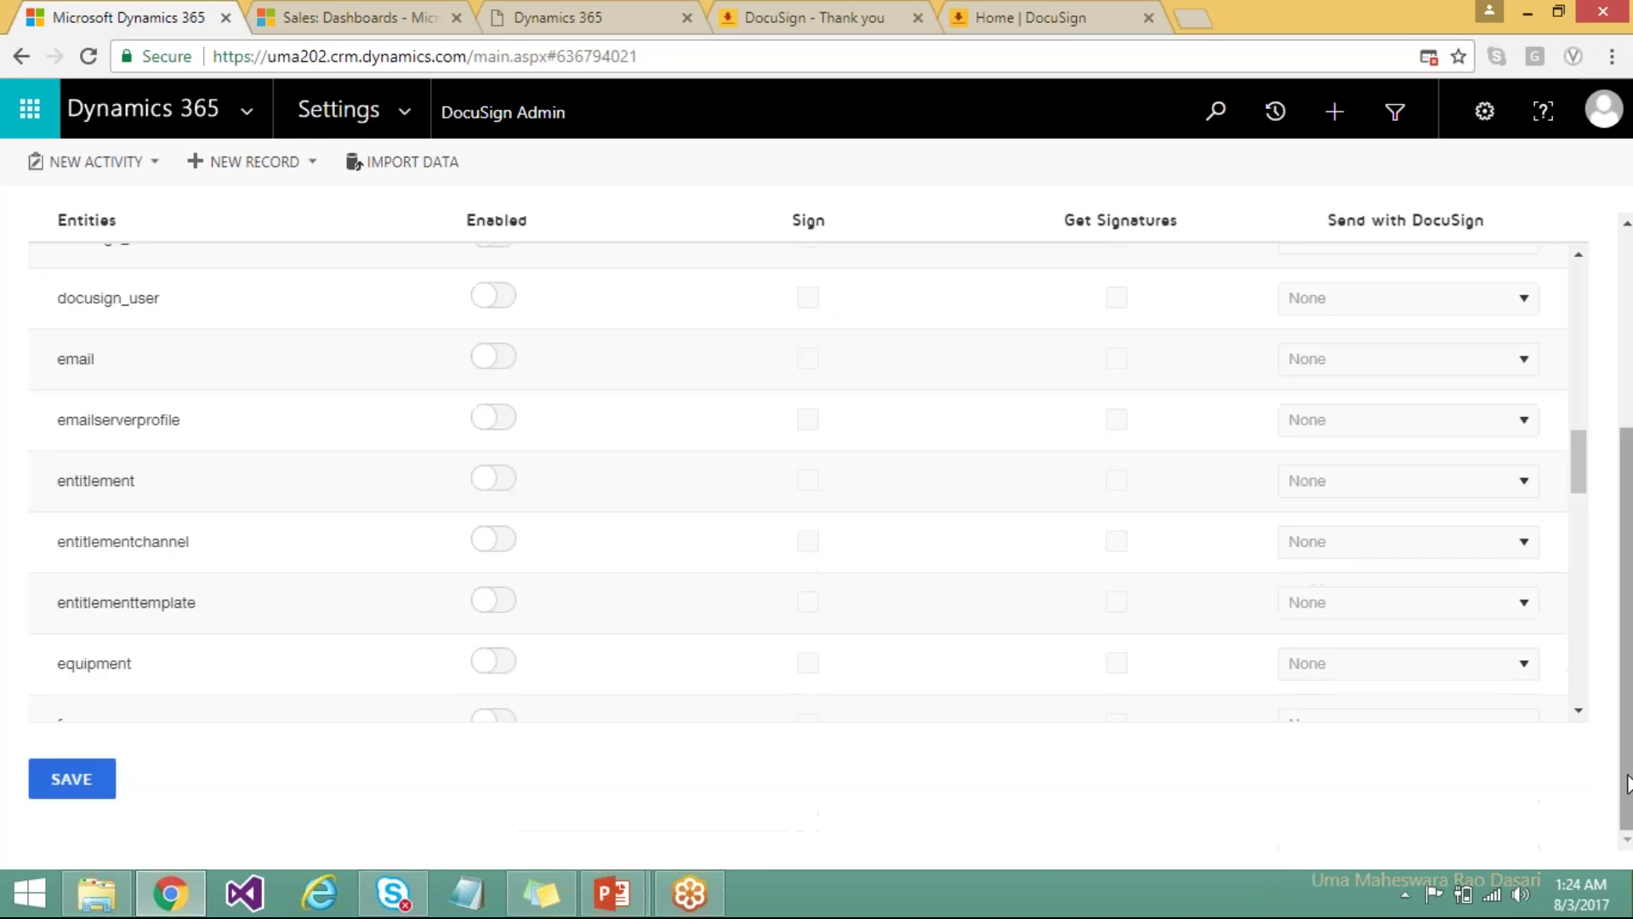
left_click(68, 775)
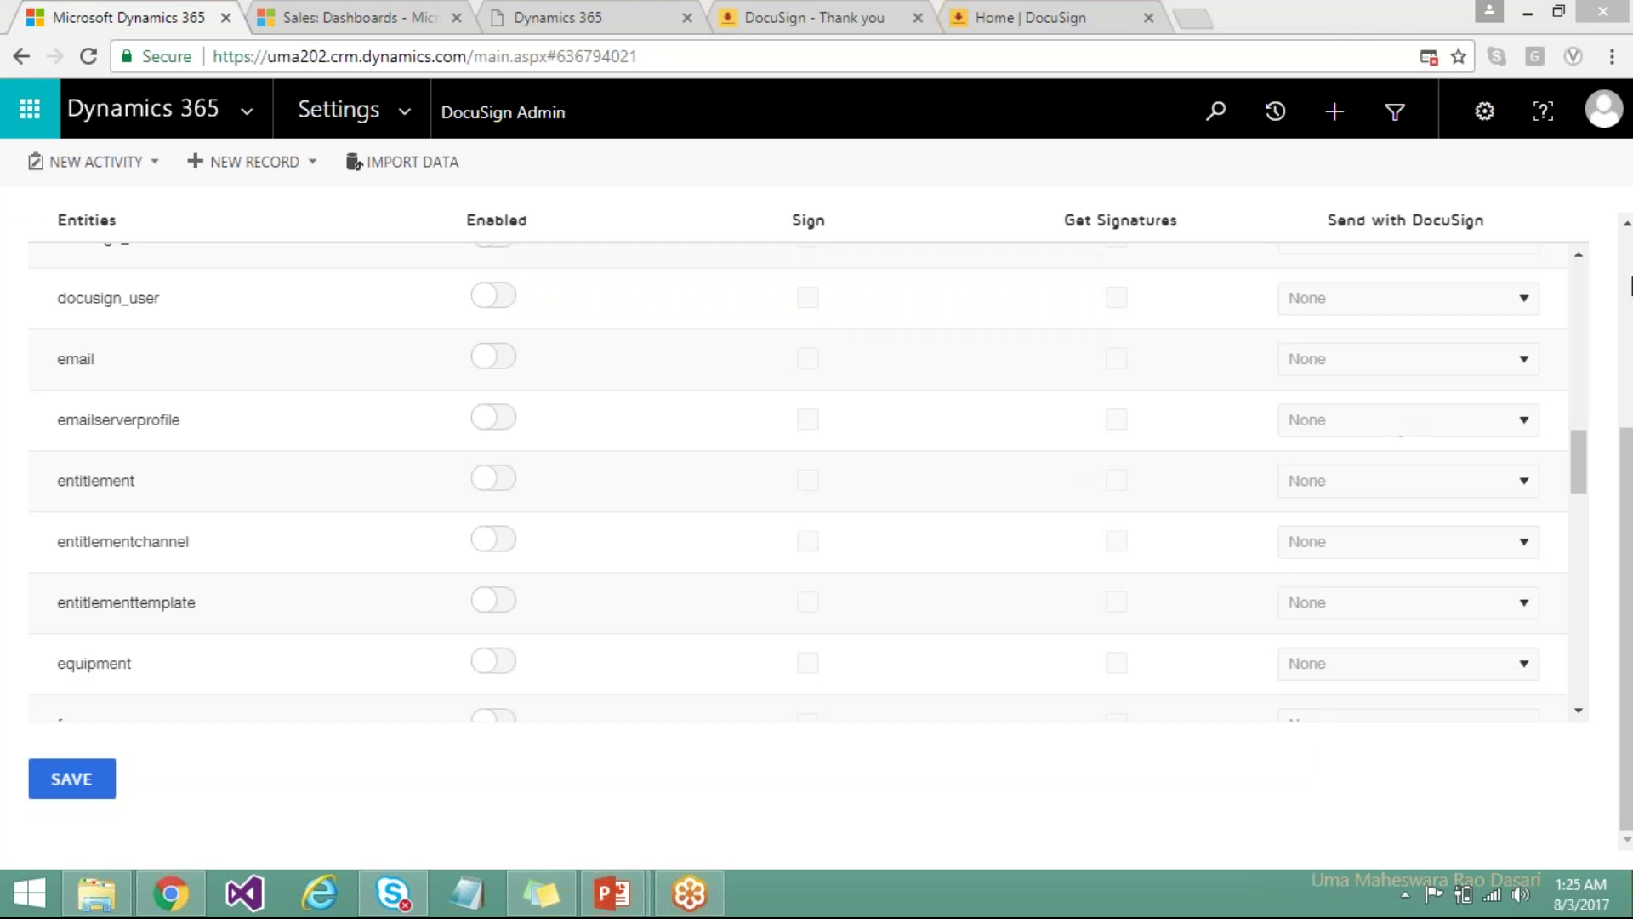
left_click(1630, 285)
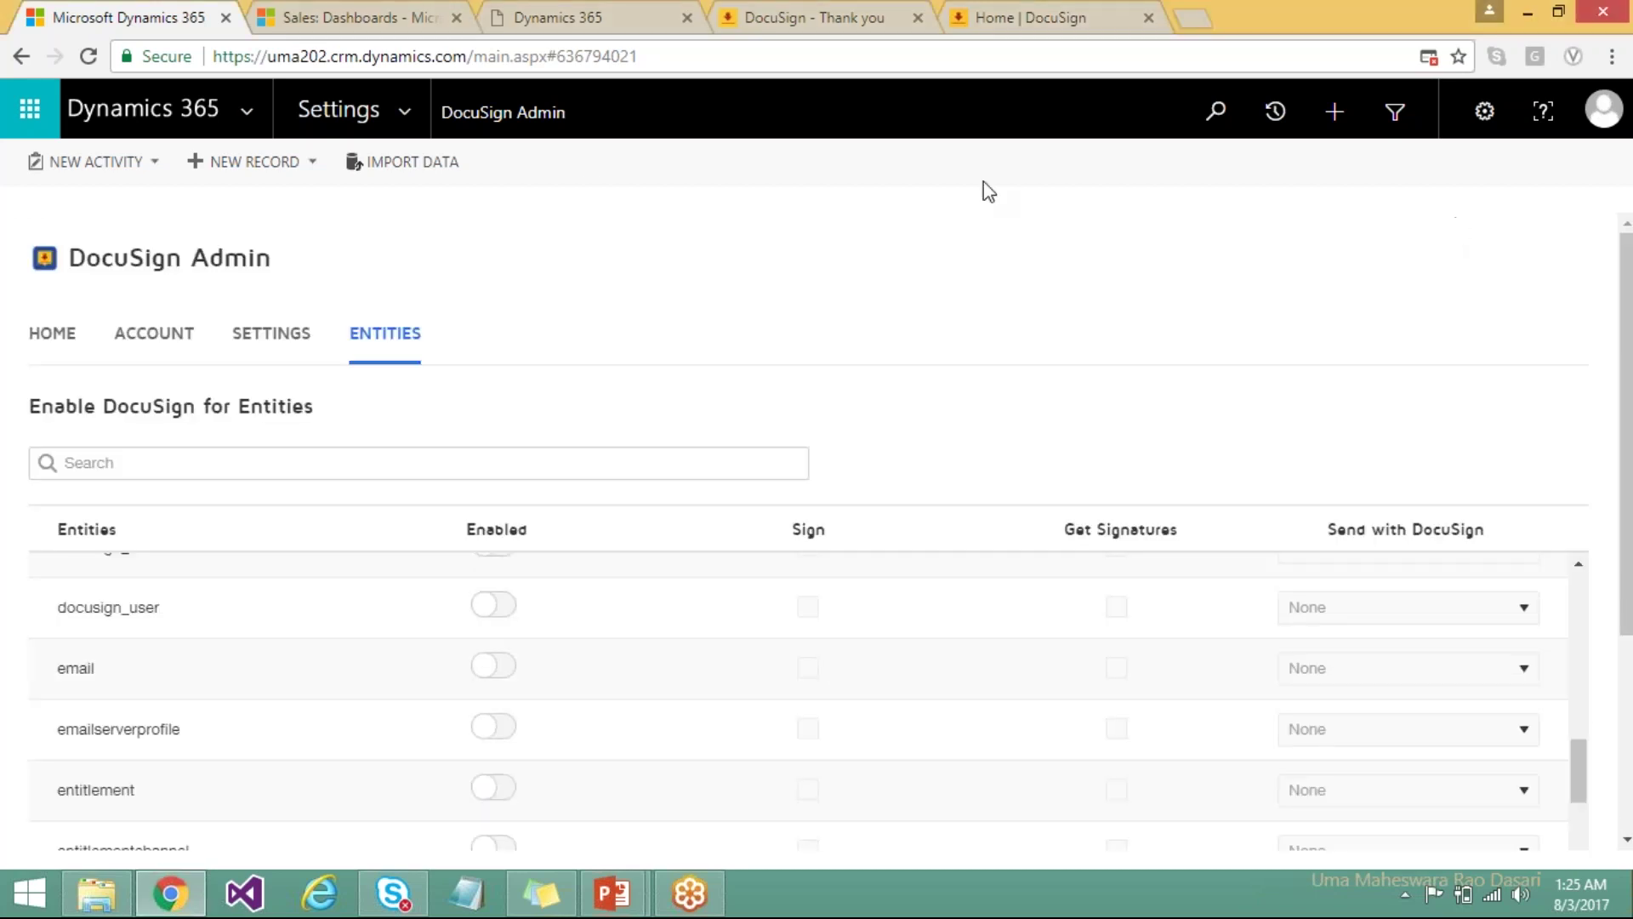
left_click(409, 117)
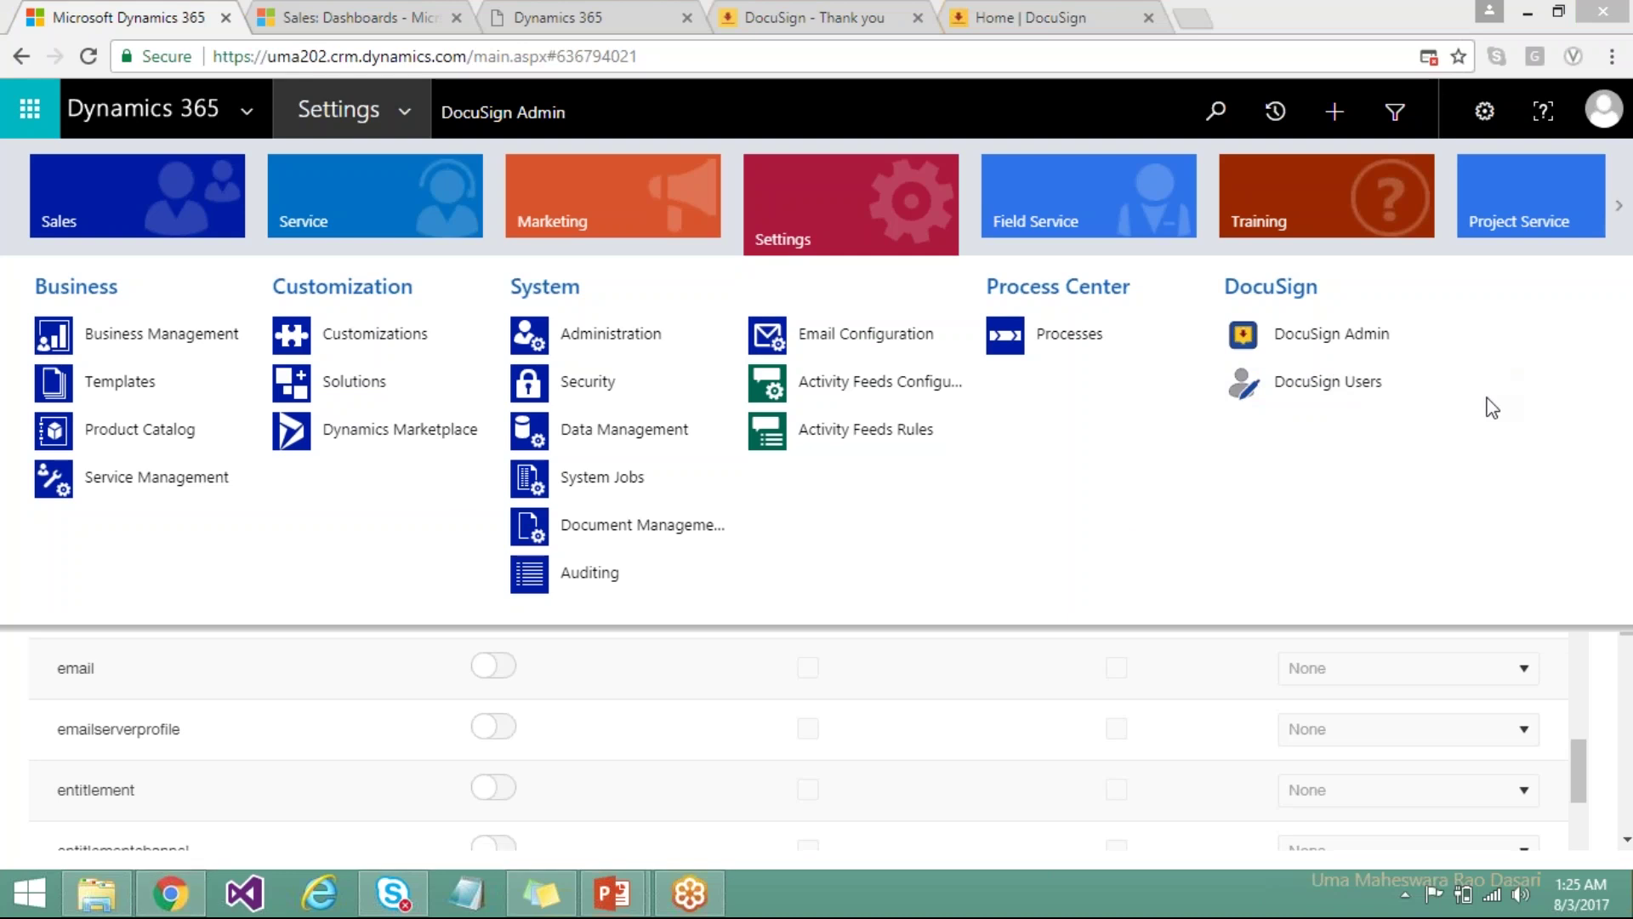
Go to the DocuSign Users list and start a new DocuSign user record.
left_click(1305, 386)
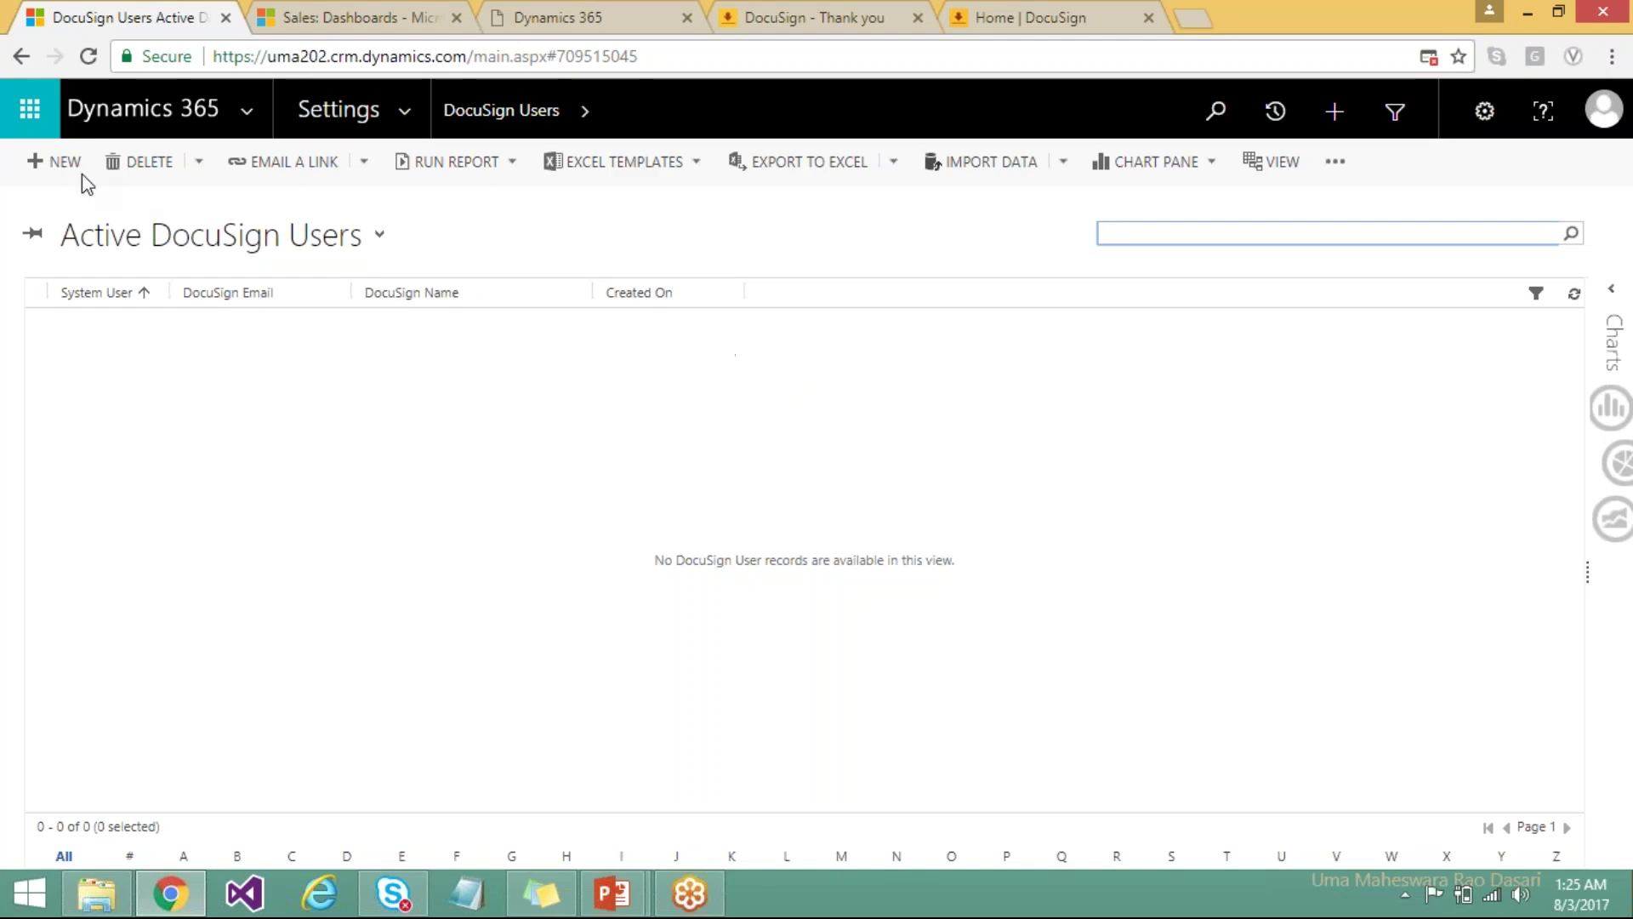
left_click(60, 164)
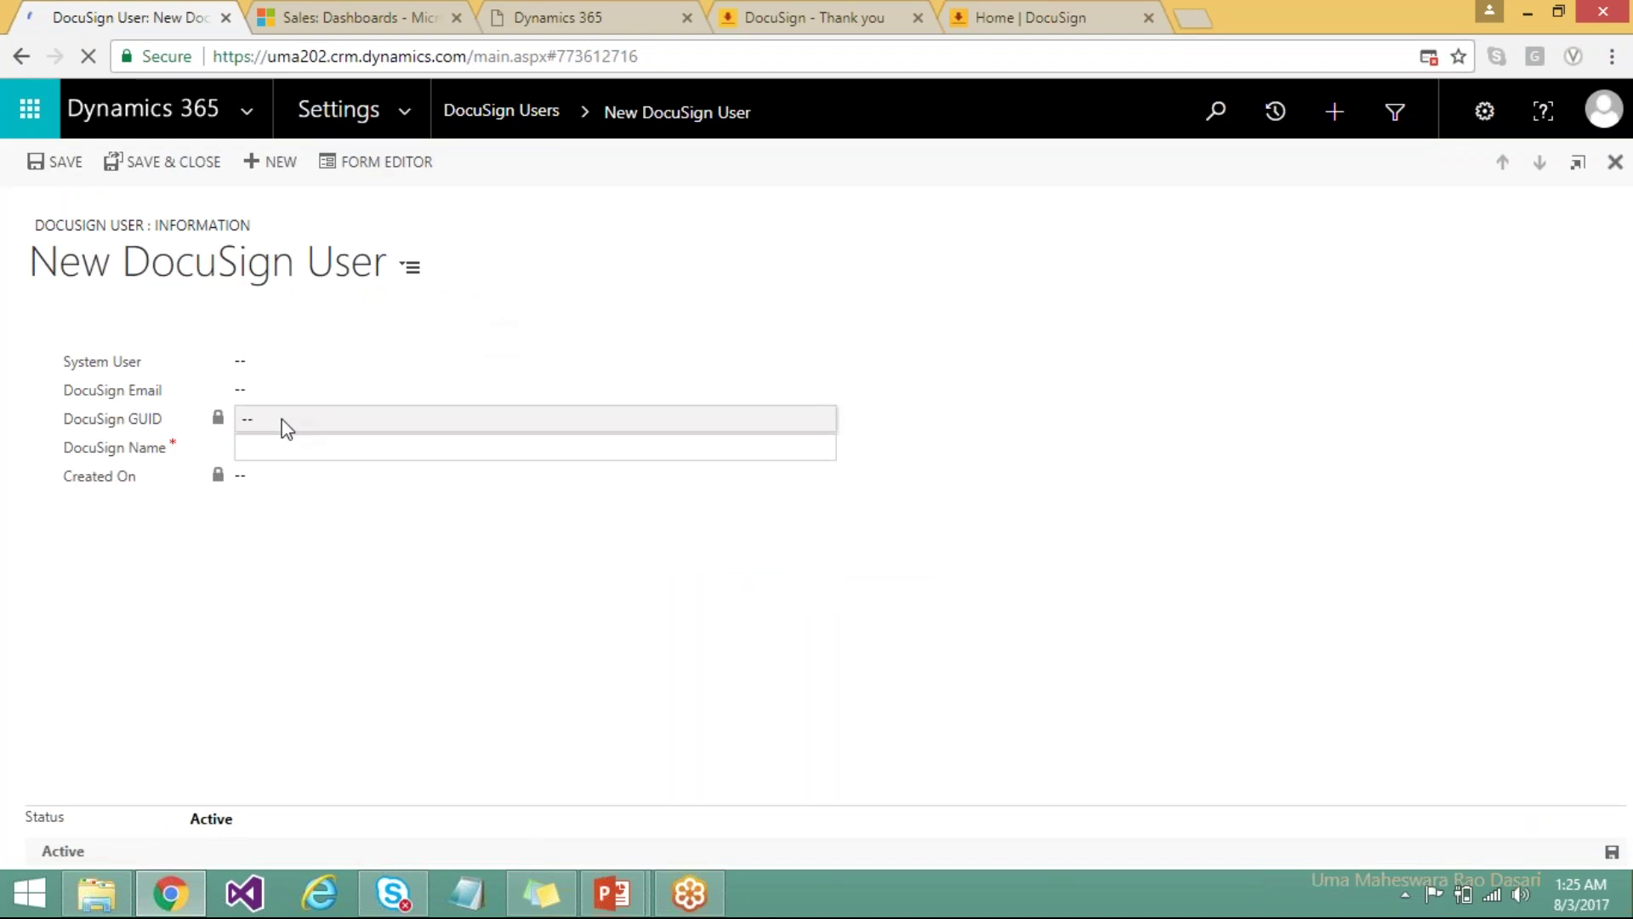
Link the only matching Dynamics user as the record's System User.
left_click(264, 364)
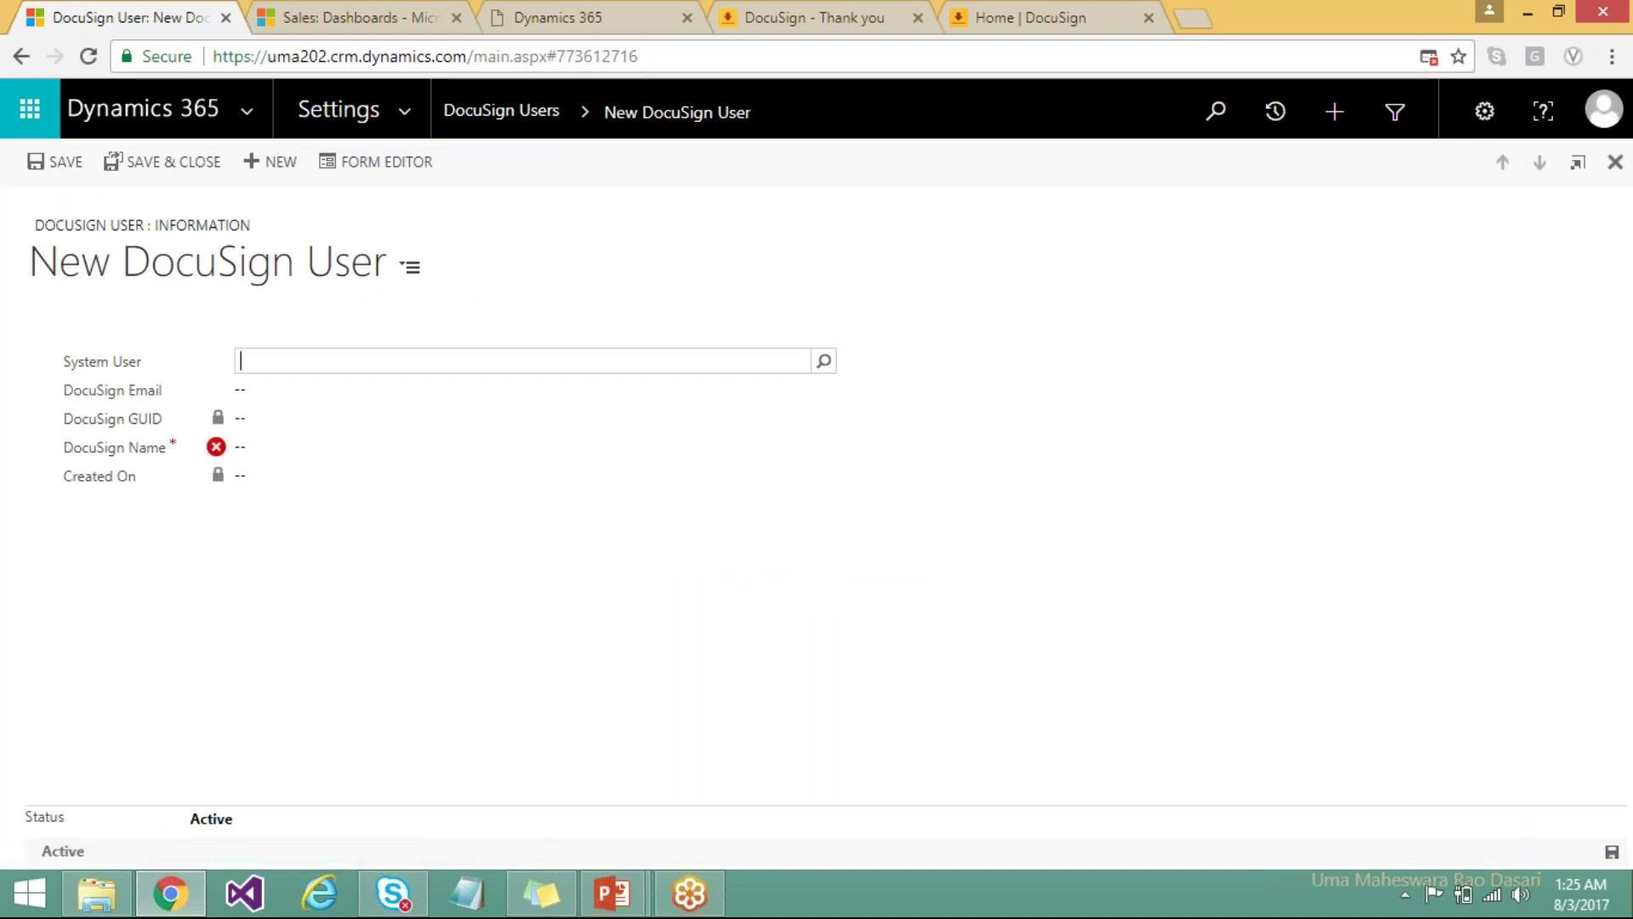
left_click(836, 357)
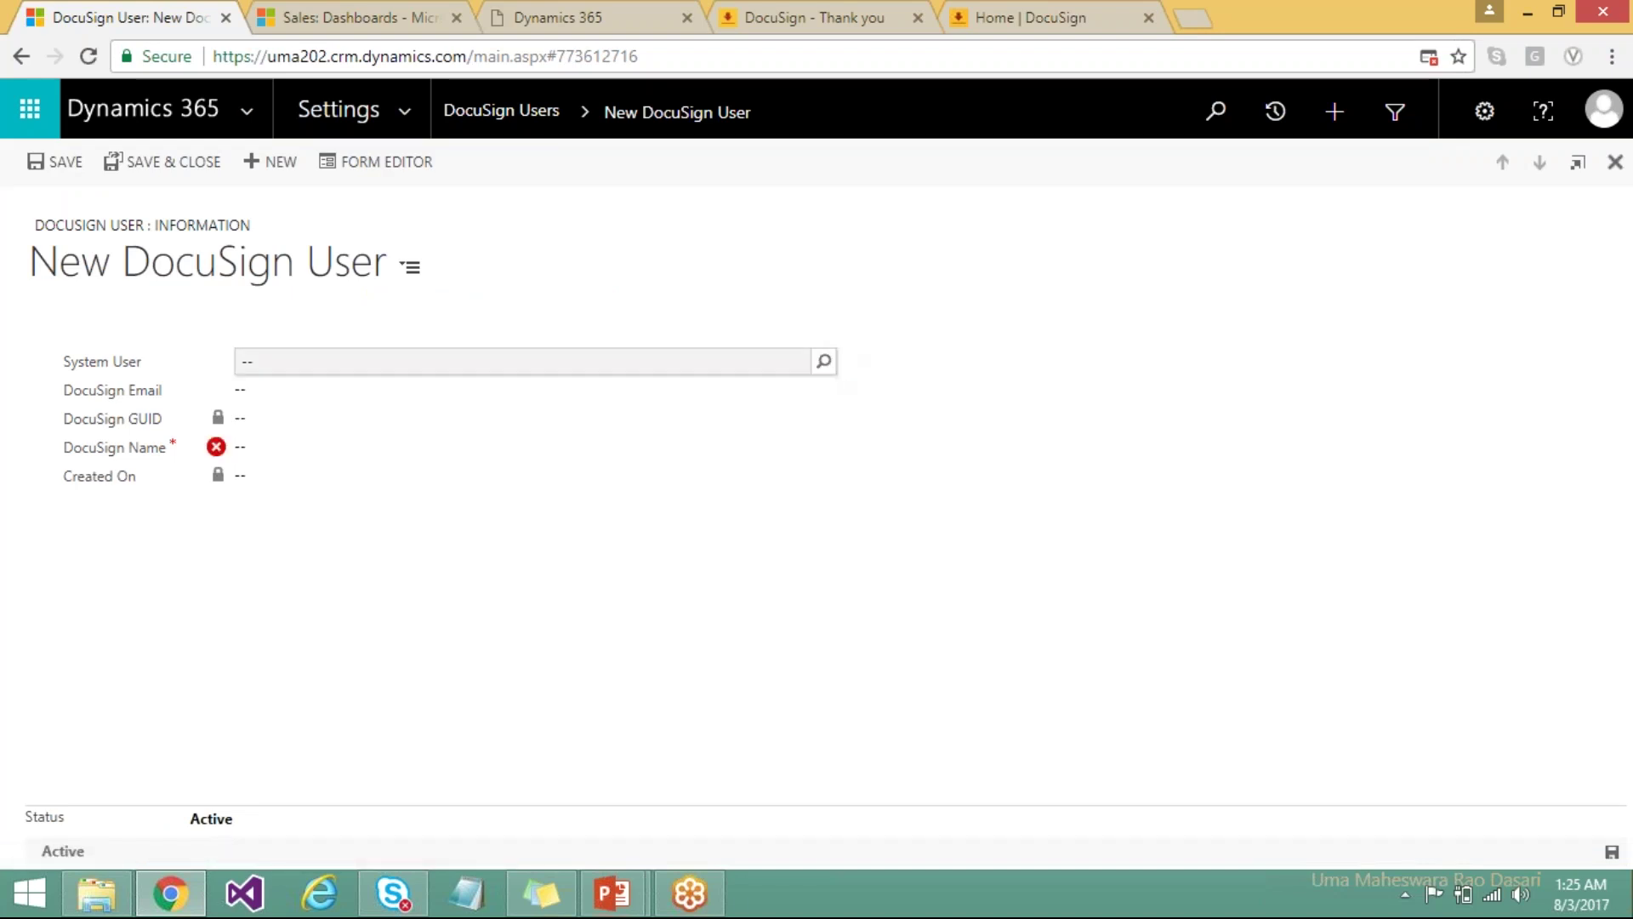
left_click(827, 360)
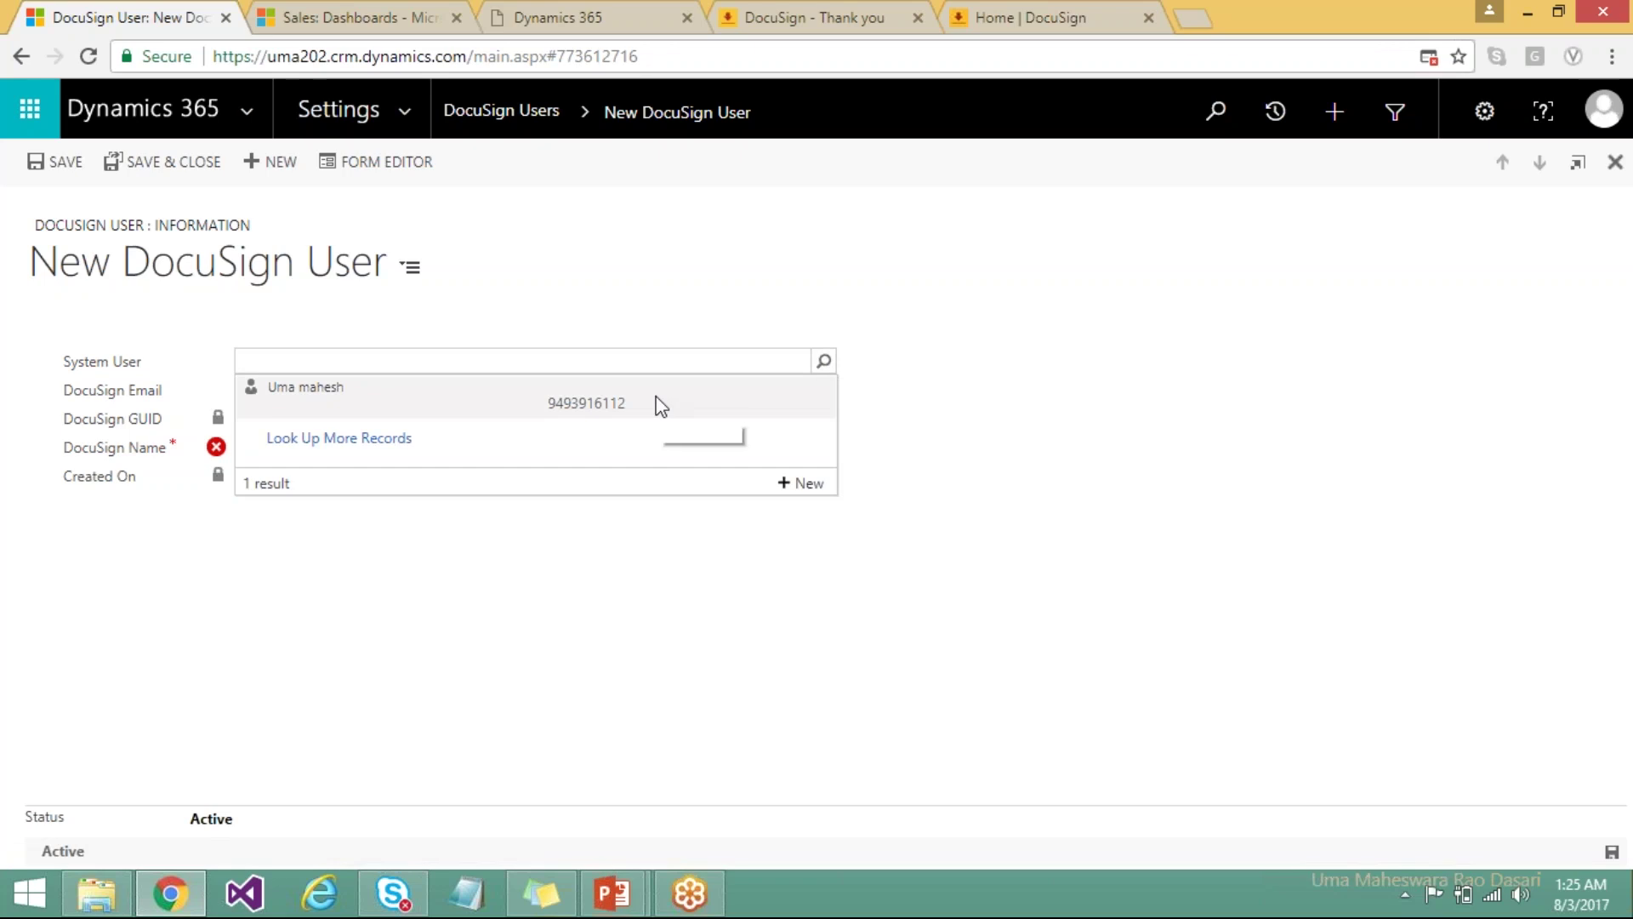
left_click(660, 400)
Enter the DocuSign email and DocuSign Name CRMOnce, save, and open the linked user.
left_click(573, 396)
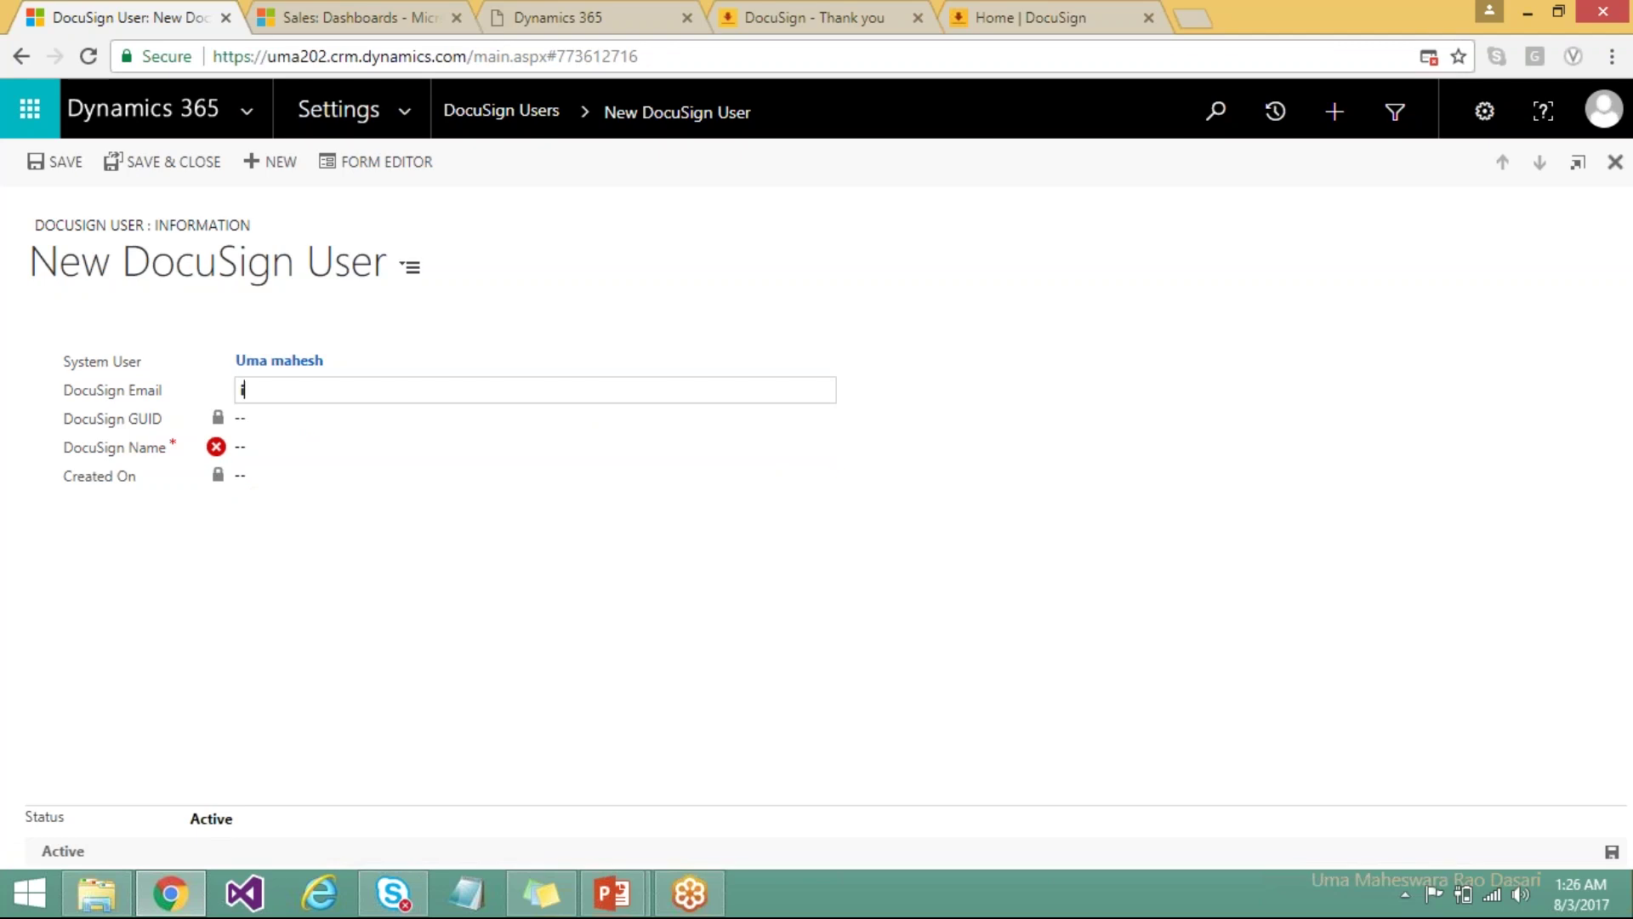
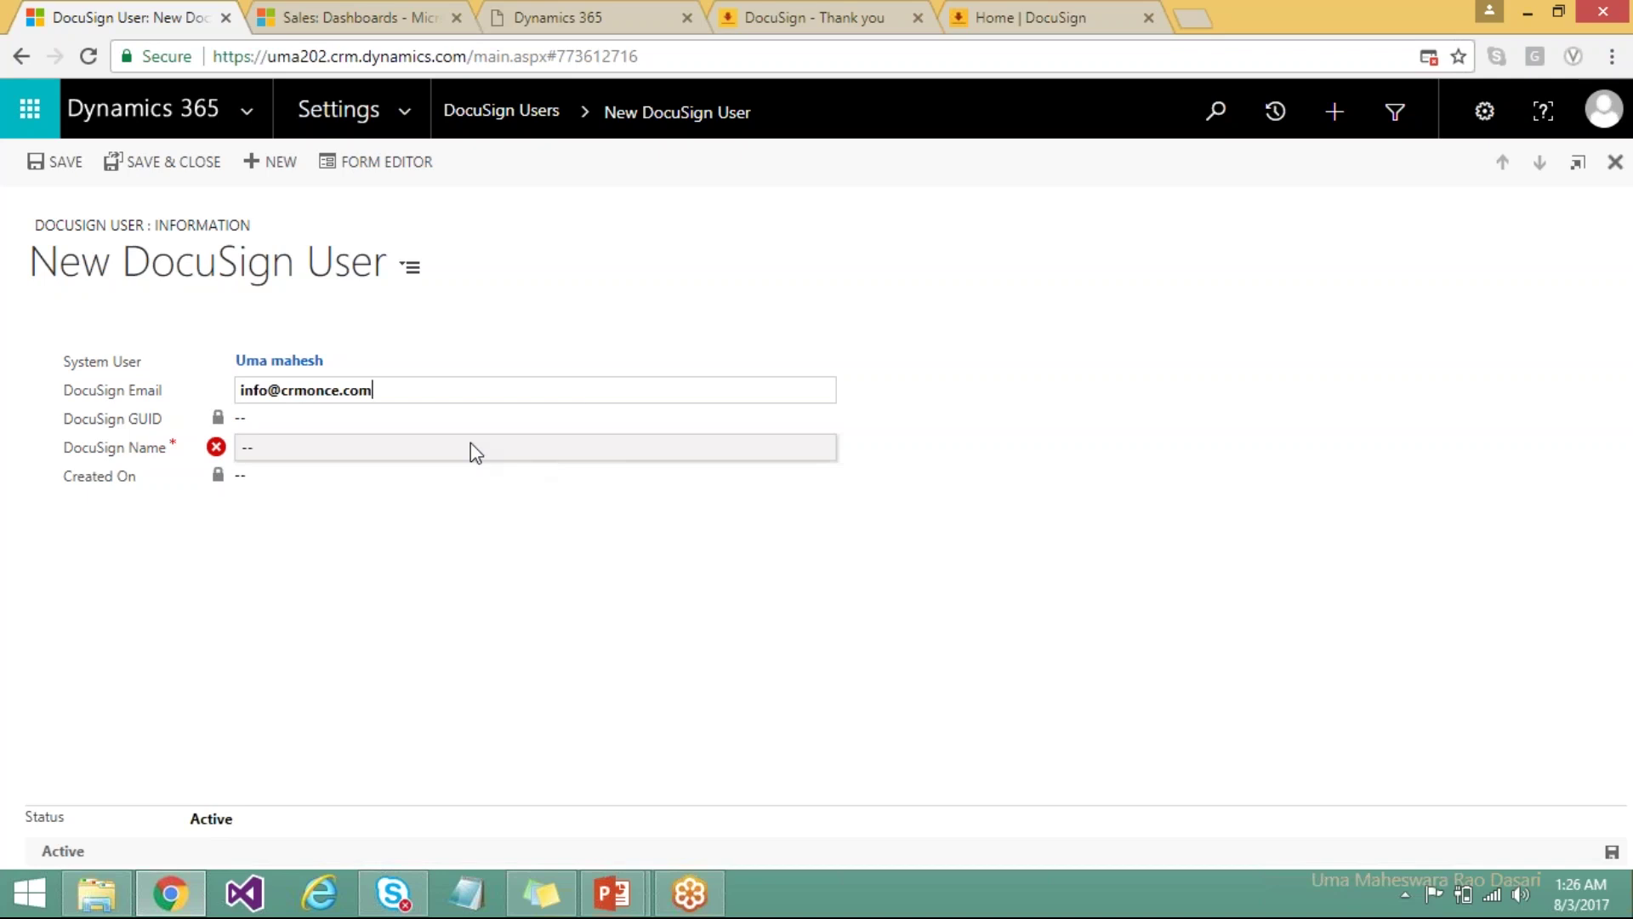
left_click(474, 448)
type("UM")
key("BackSpace")
key("BackSpace")
type("CRM")
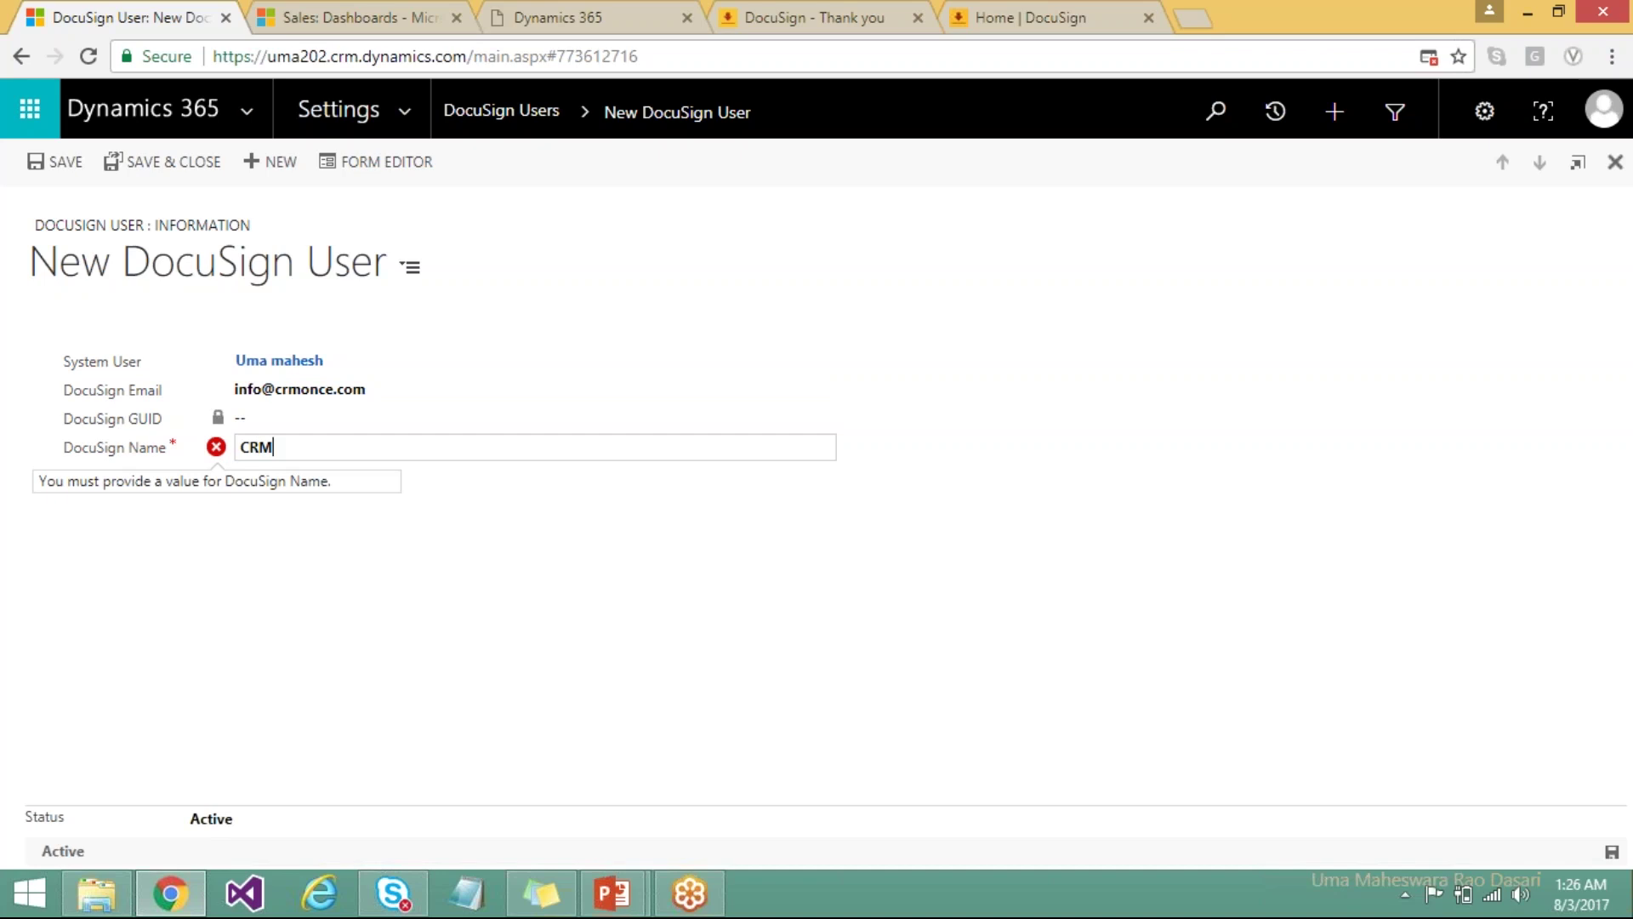
type("Once")
left_click(451, 556)
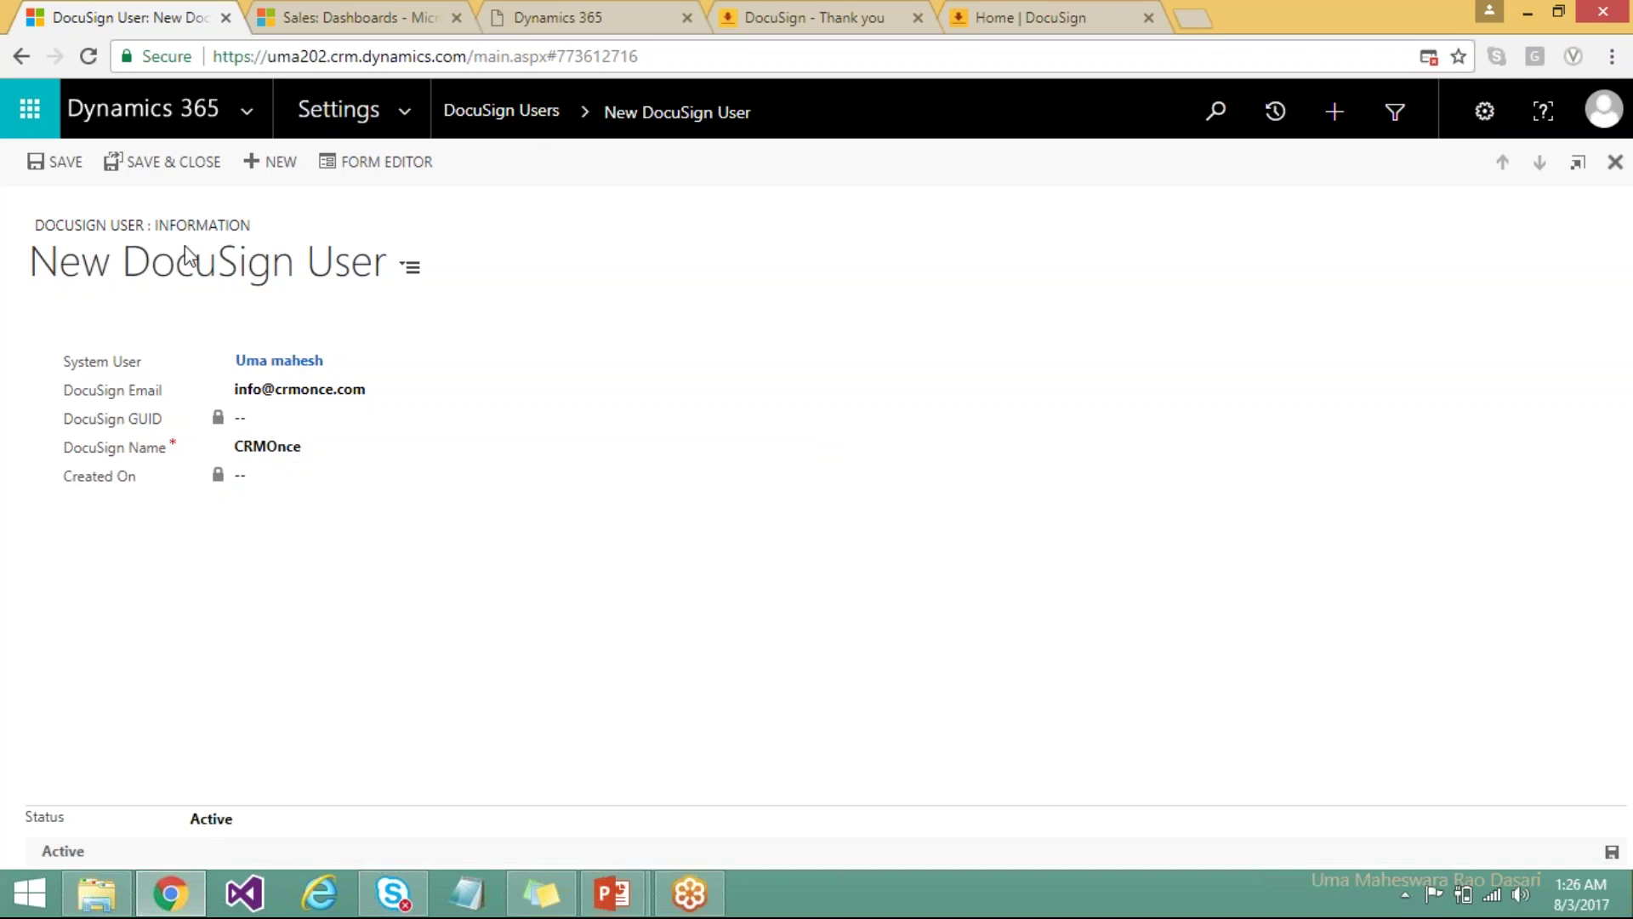
left_click(73, 169)
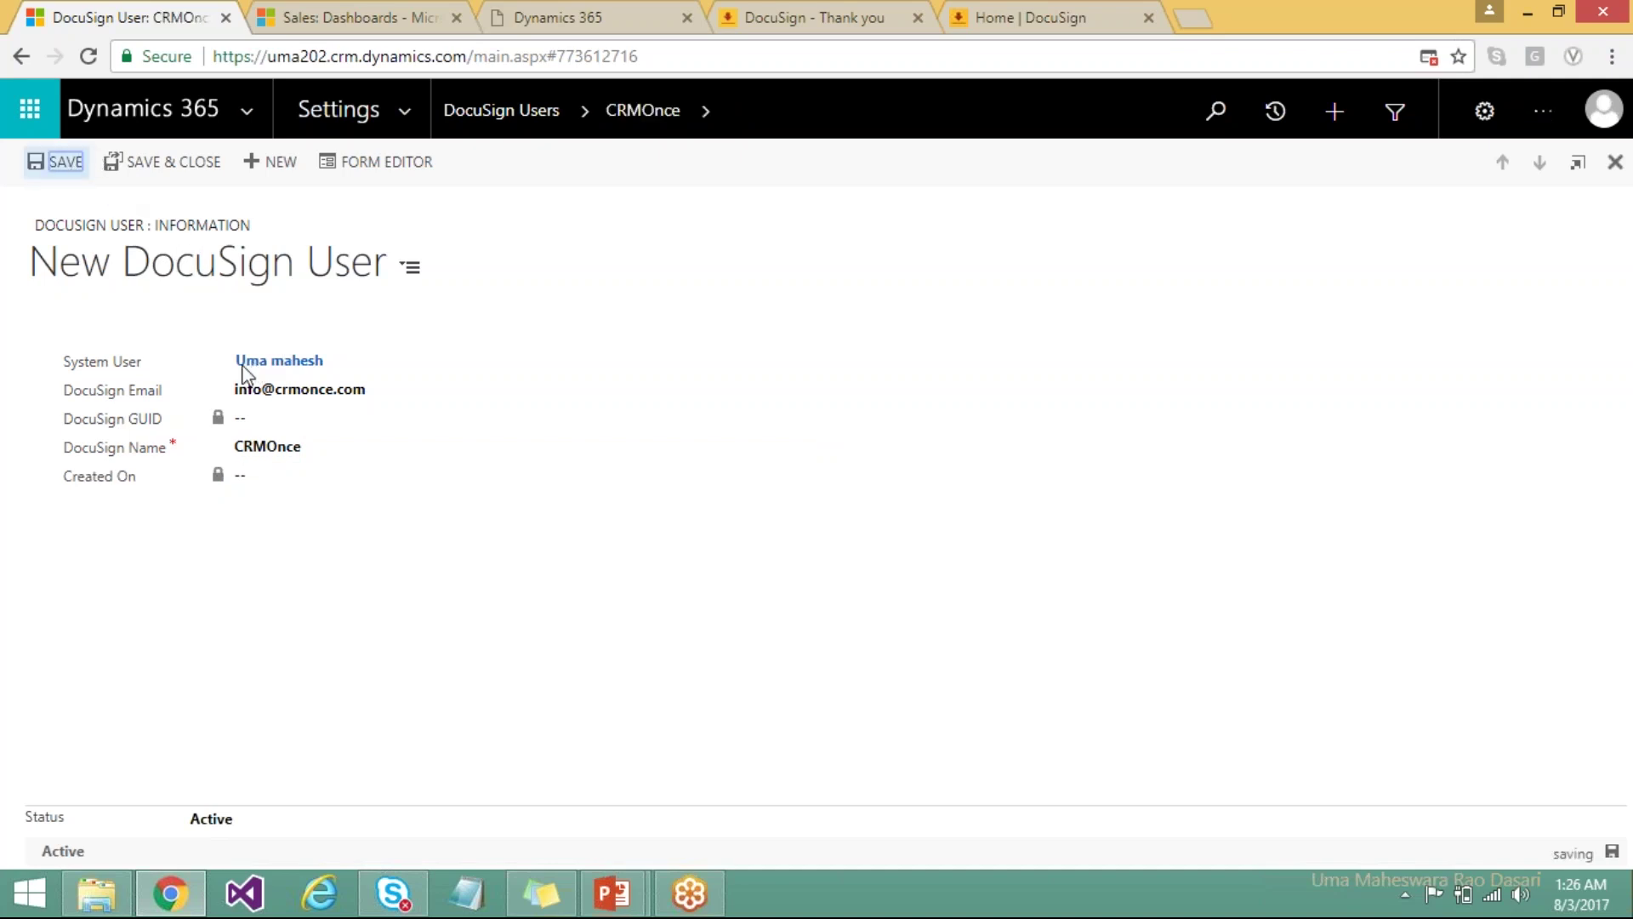
left_click(294, 370)
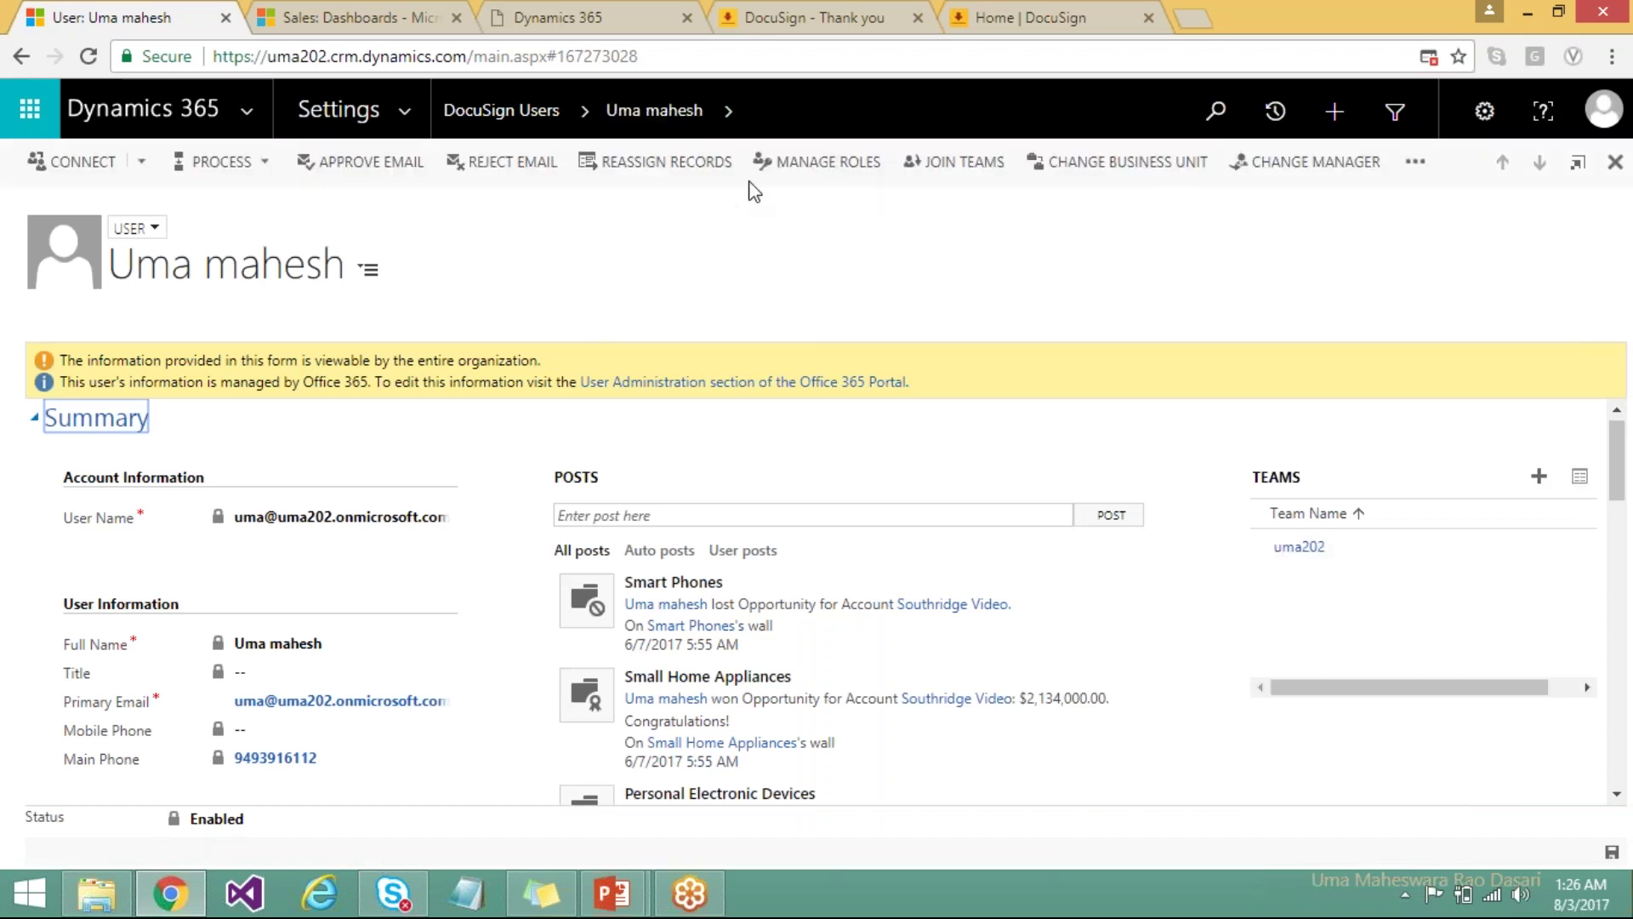
Assign the DocuSignUser and DocuSign Trace security roles to the user.
left_click(840, 165)
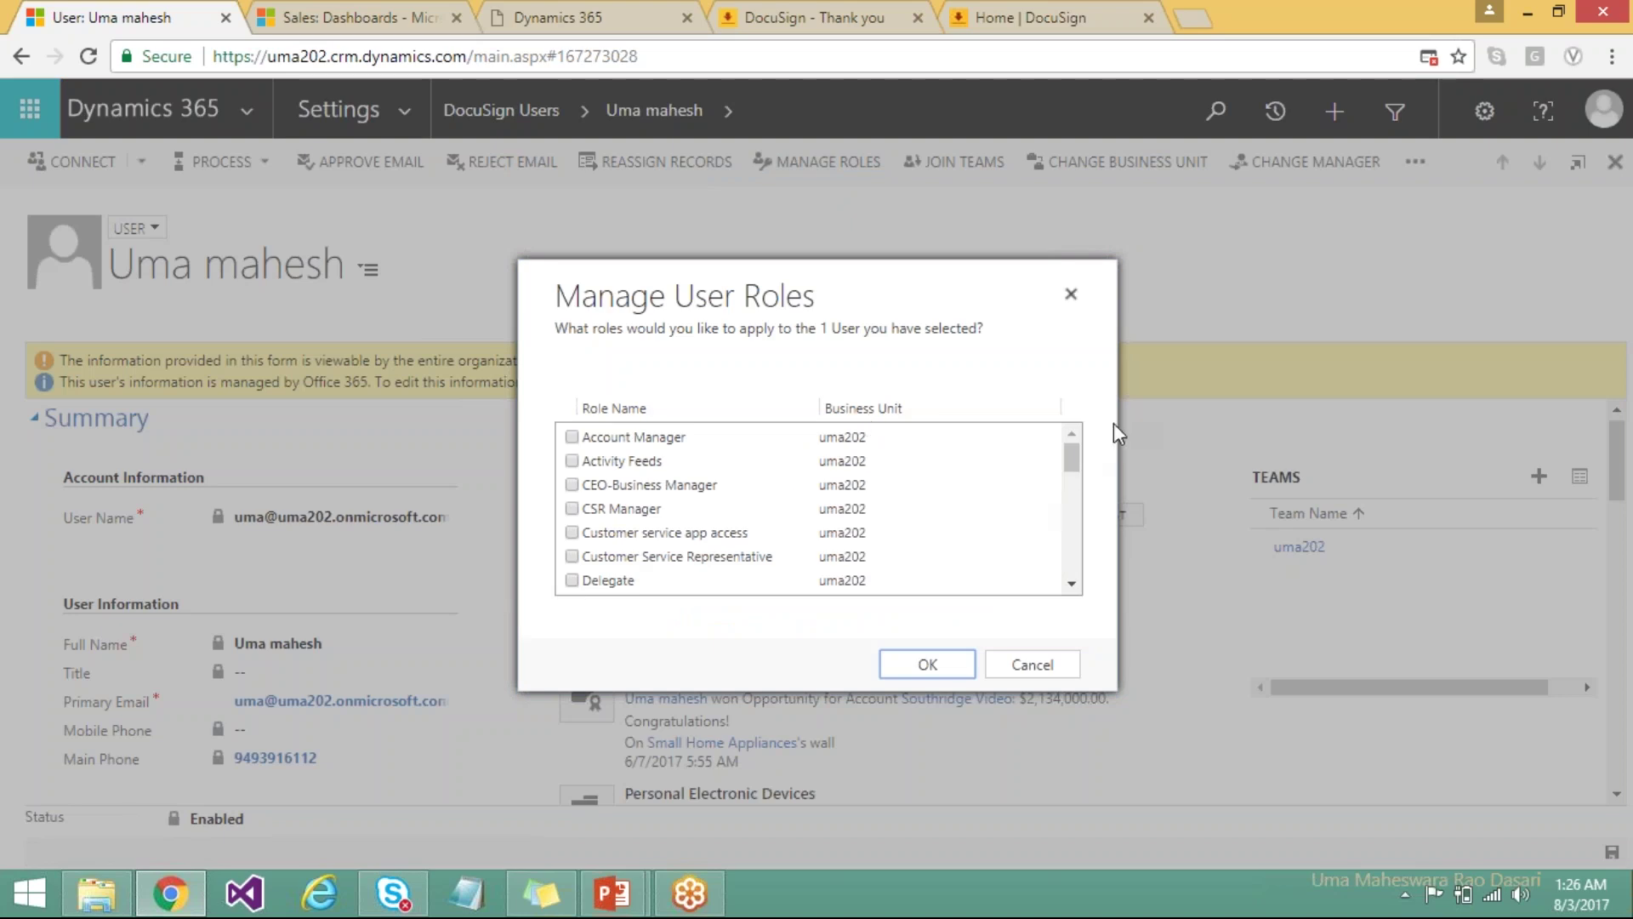
left_click_drag(1072, 456, 1074, 477)
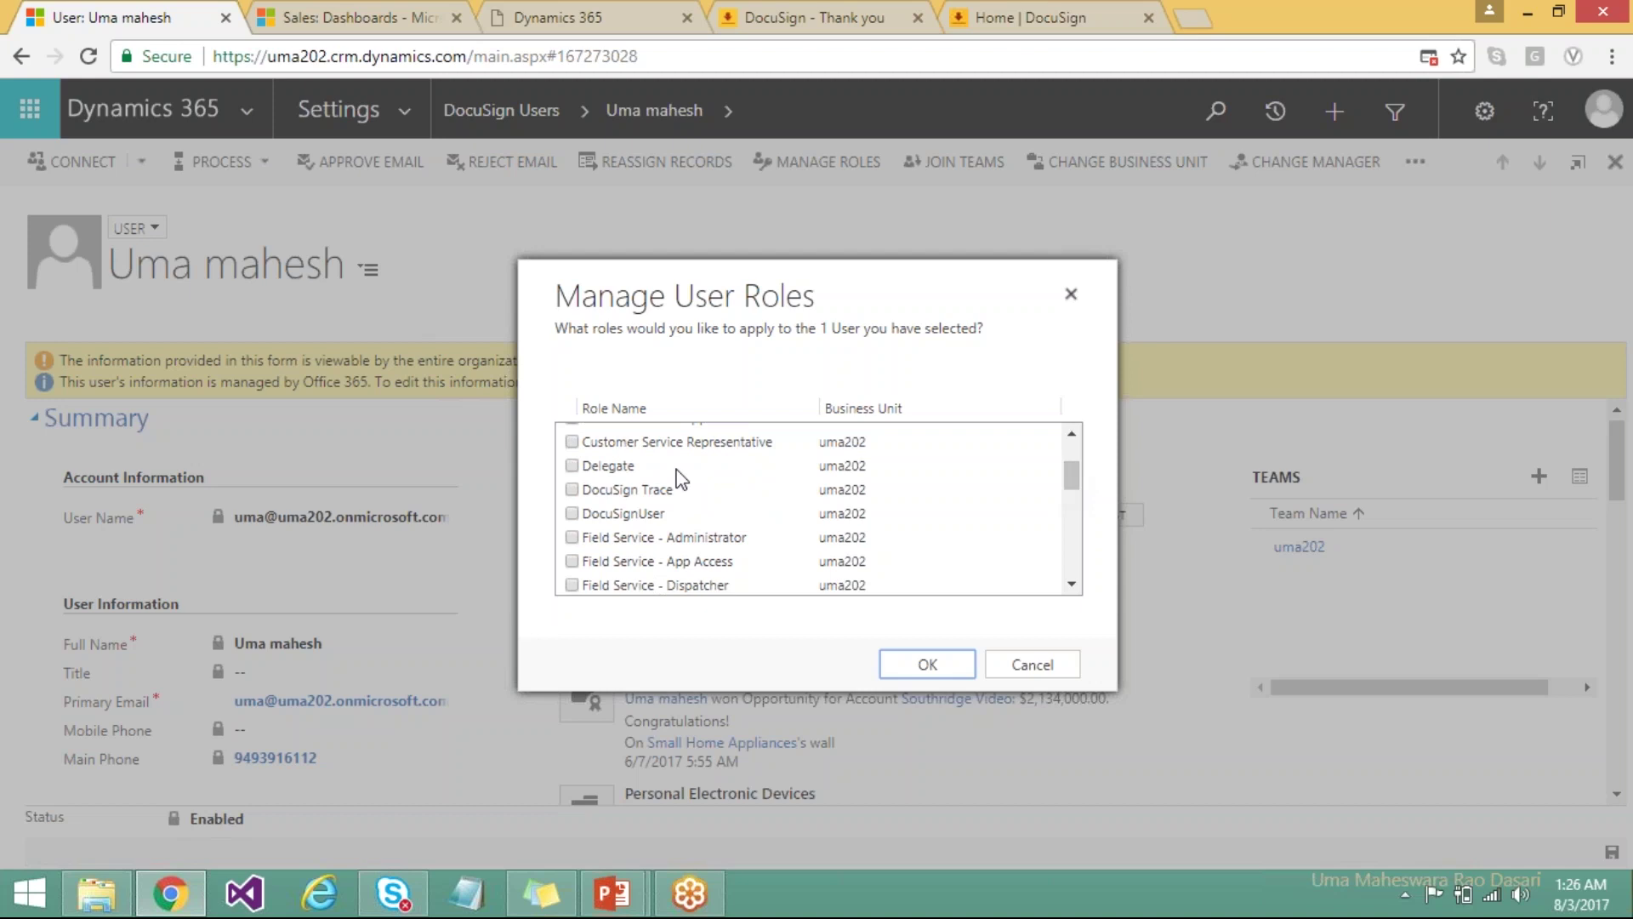
left_click(572, 513)
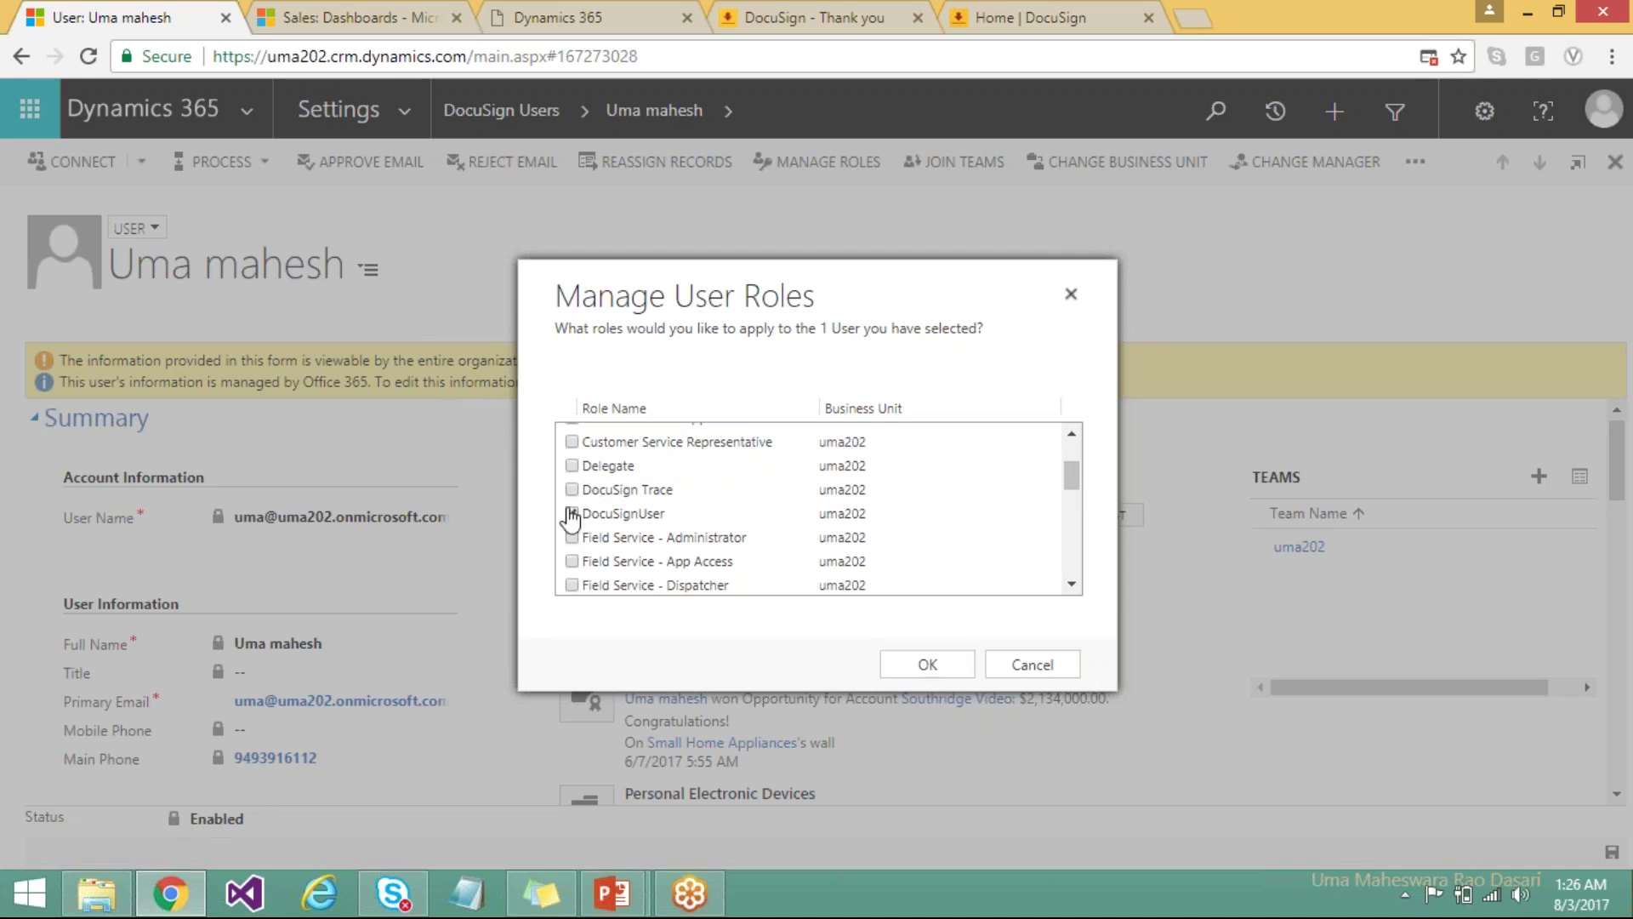
left_click(573, 491)
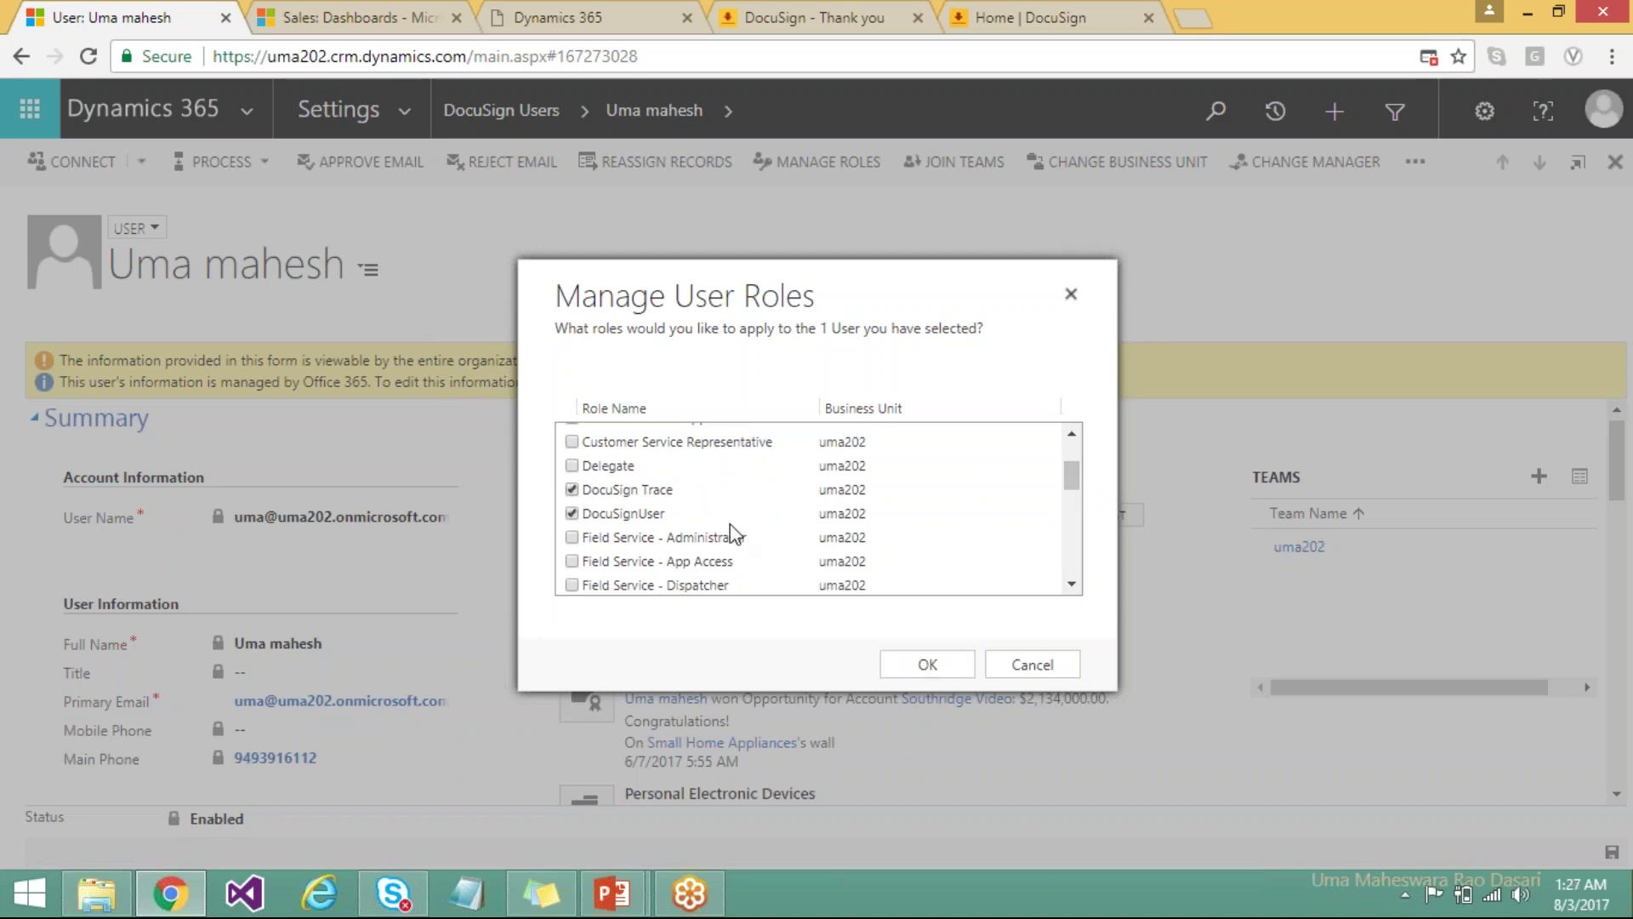
left_click(928, 664)
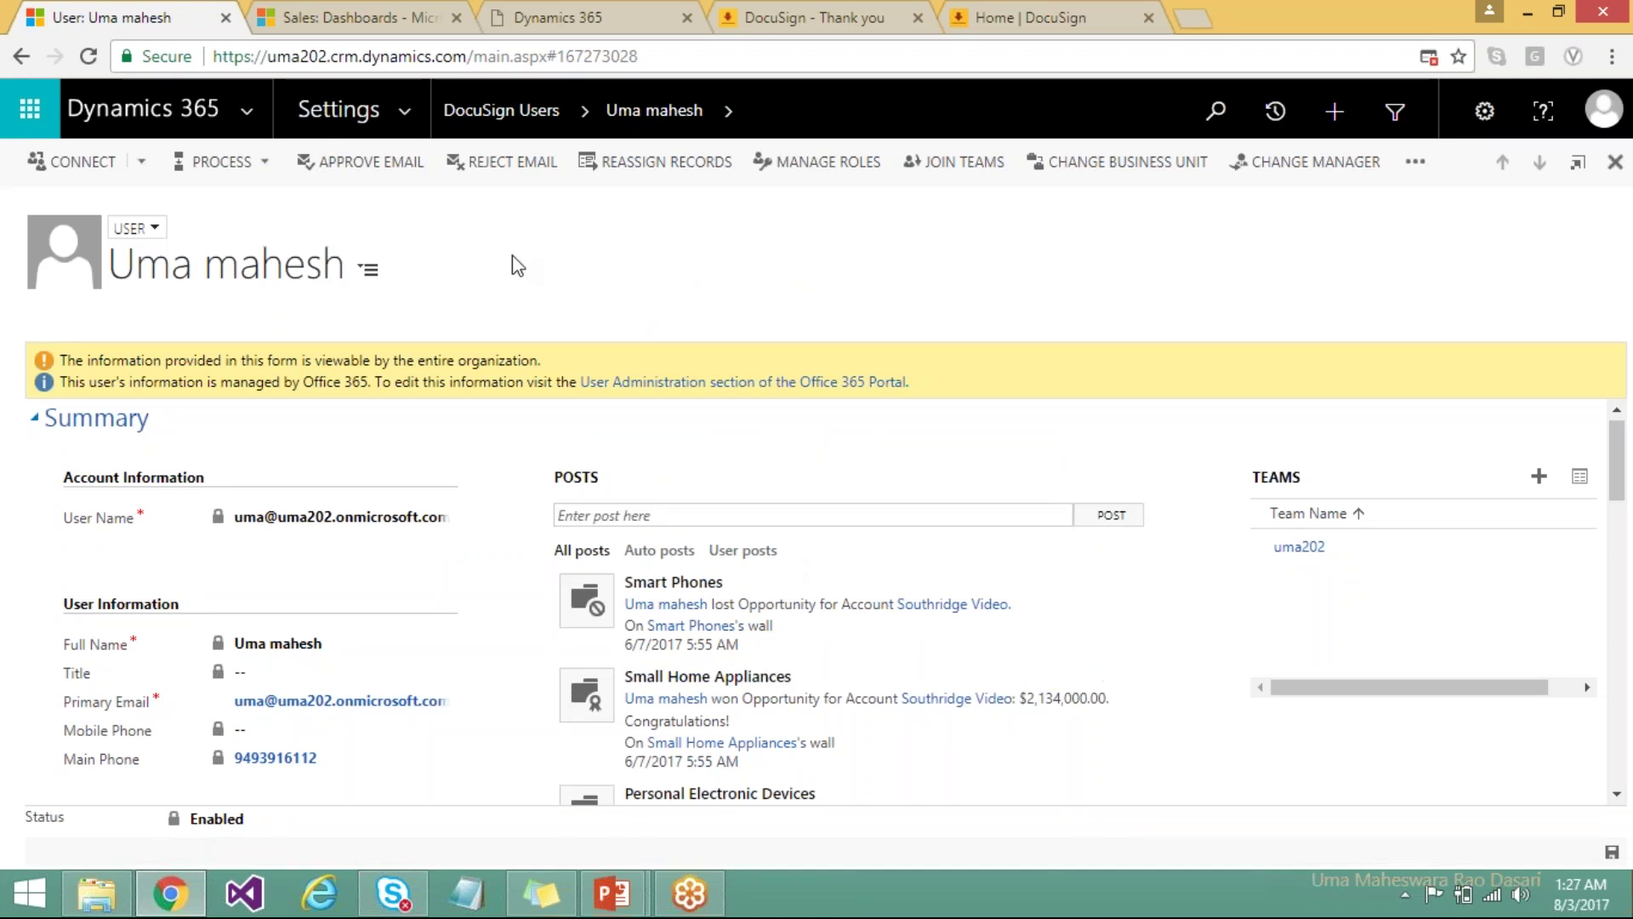
Go to Sales > Accounts and open Best o' Sales from My Active Accounts.
left_click(400, 126)
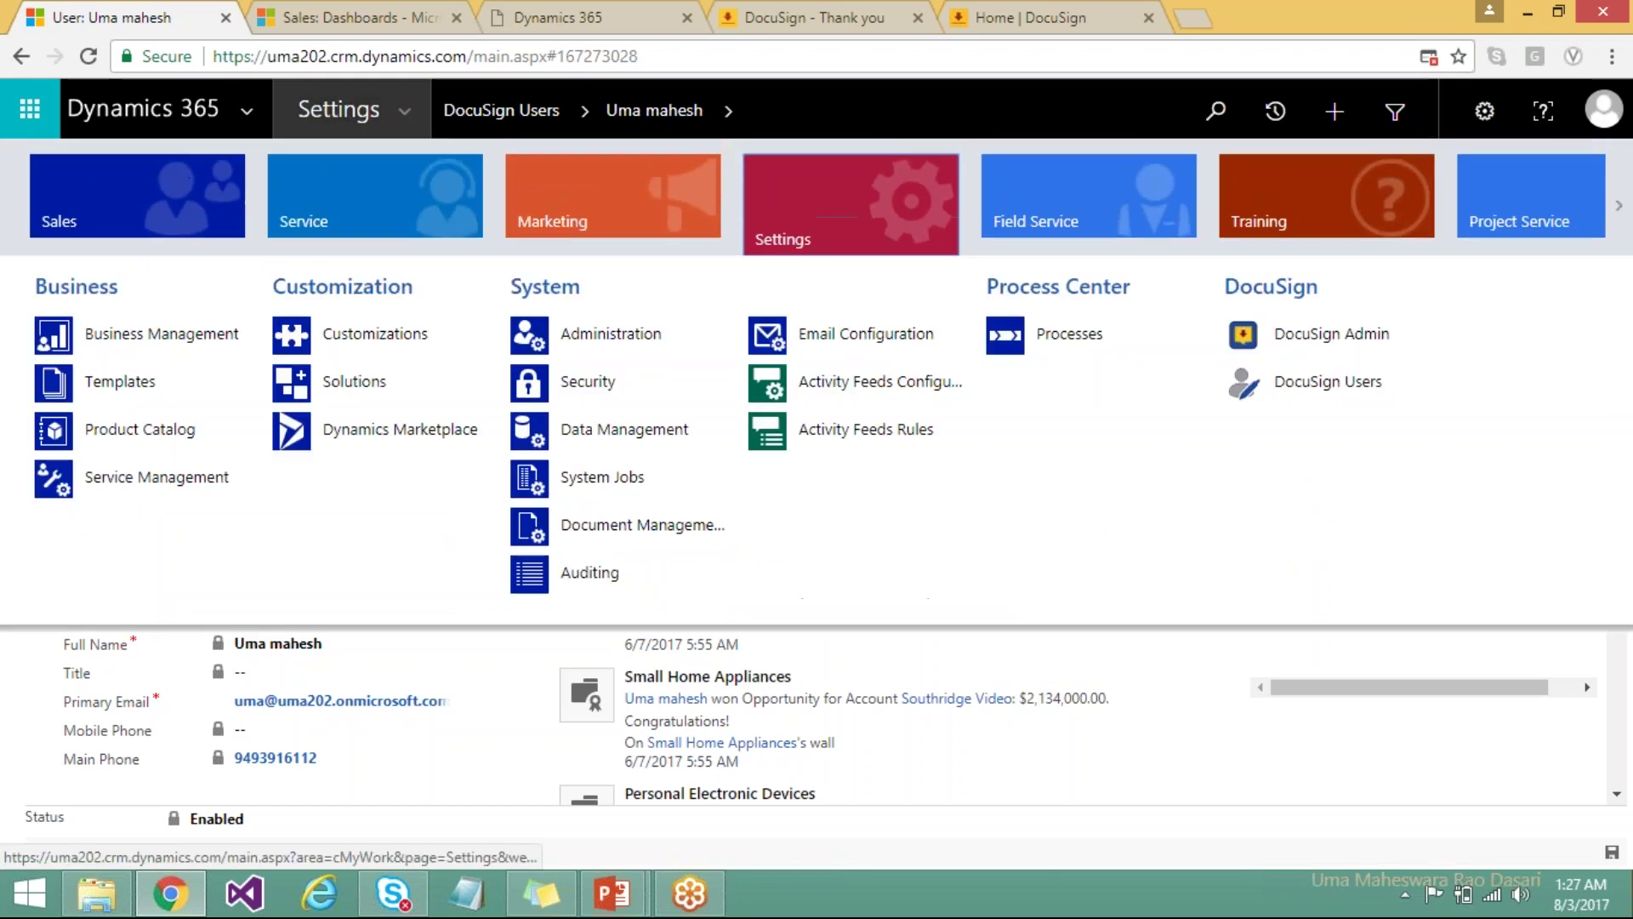
left_click(143, 203)
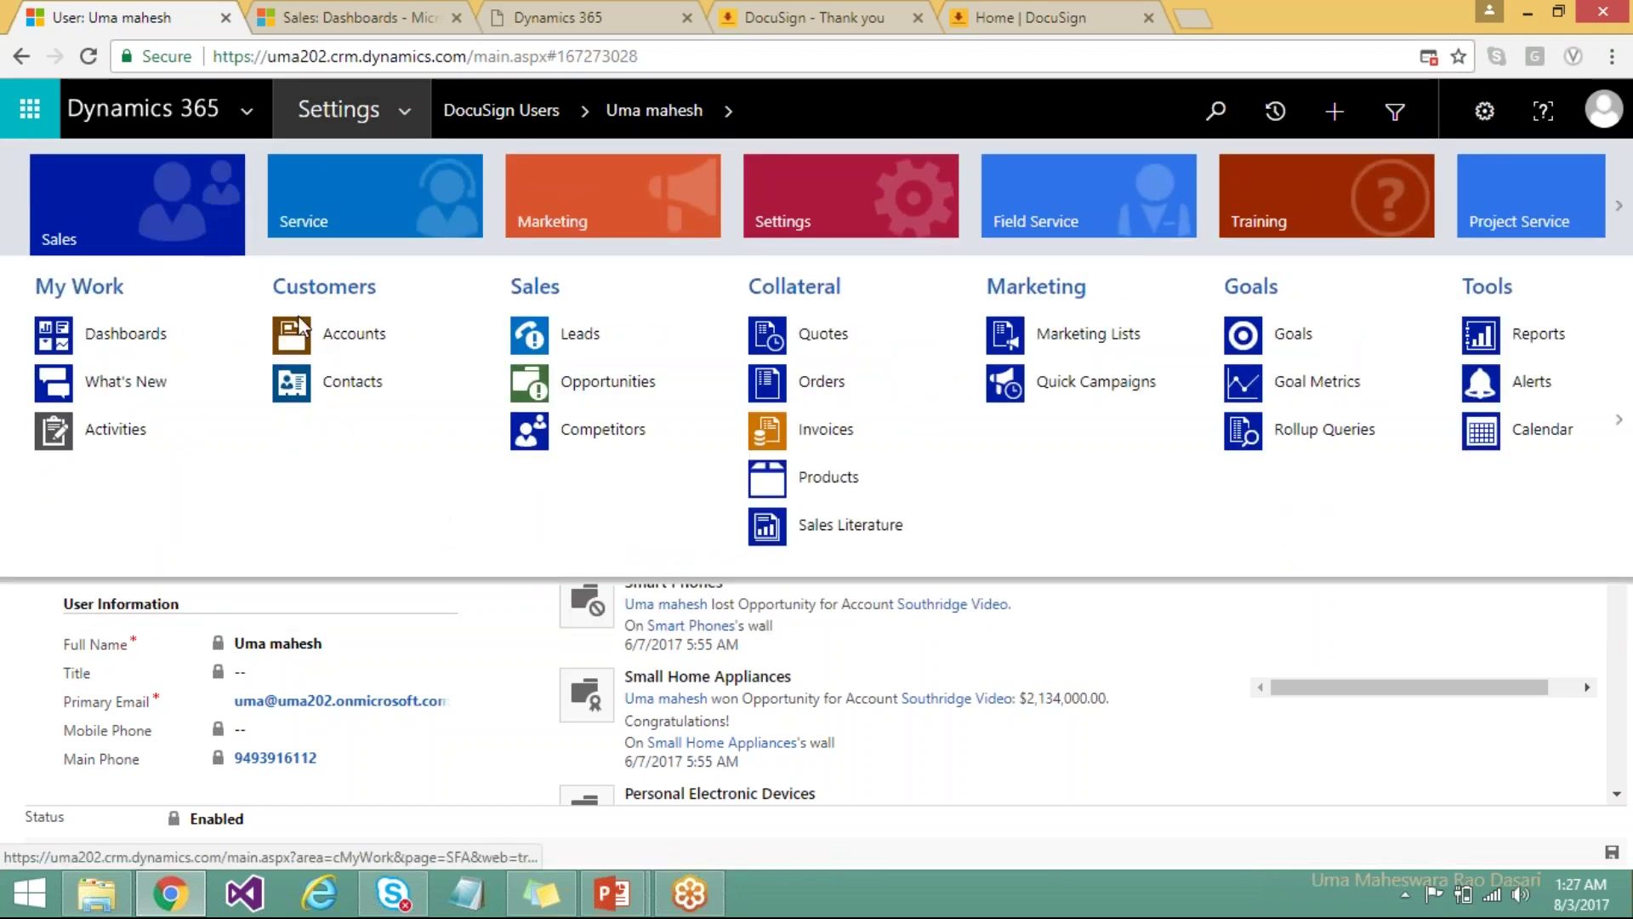
left_click(328, 348)
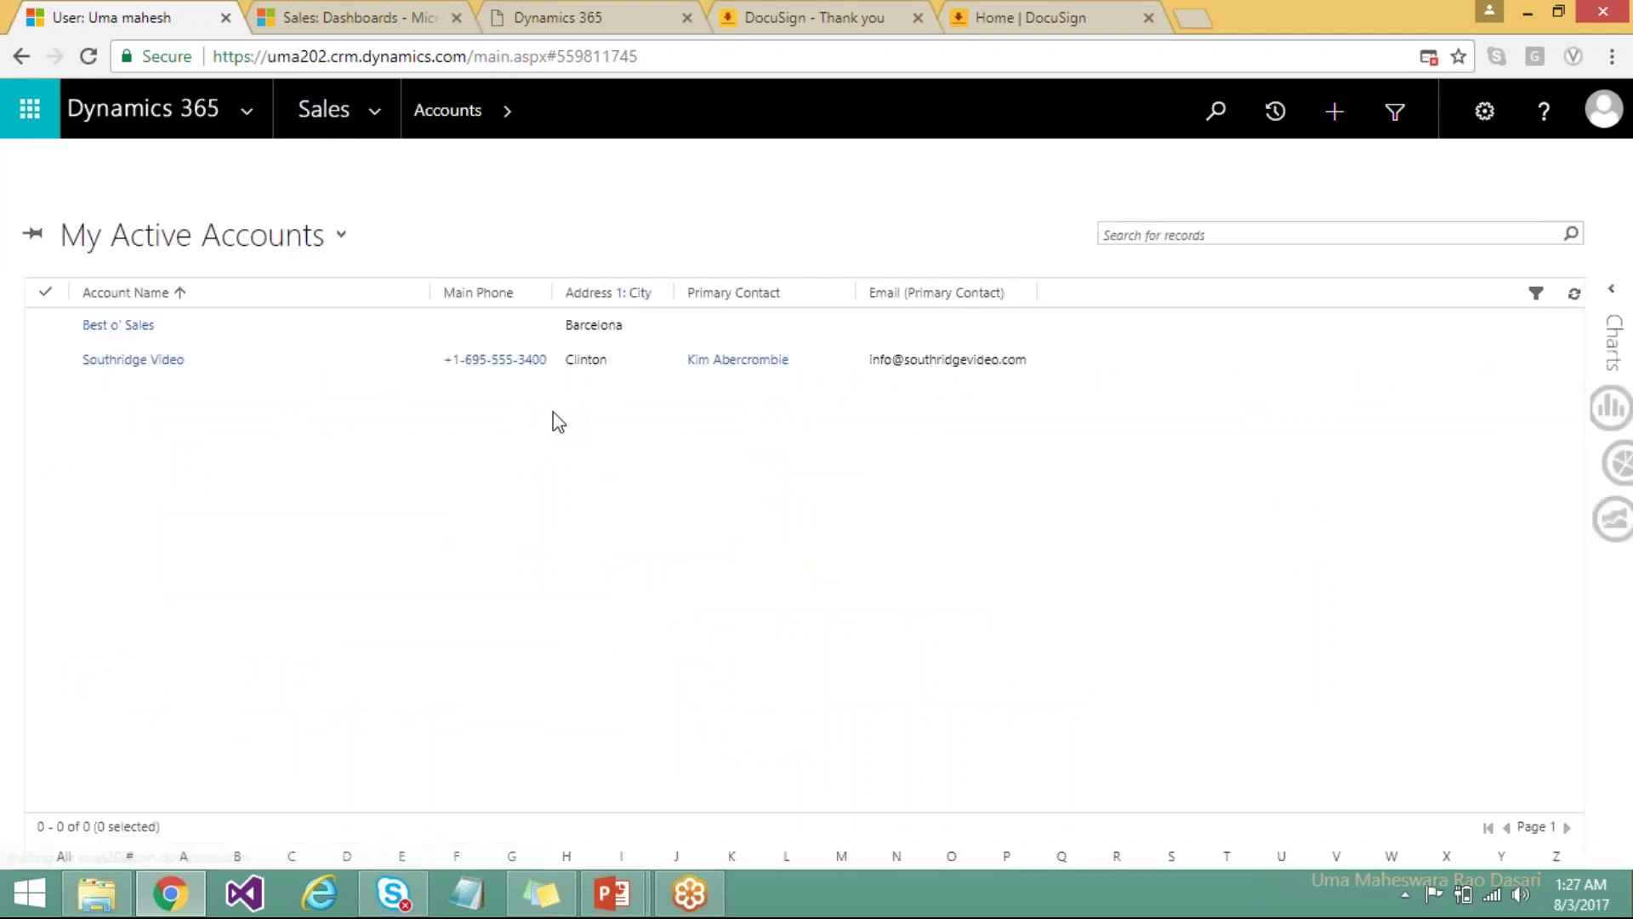
left_click(134, 326)
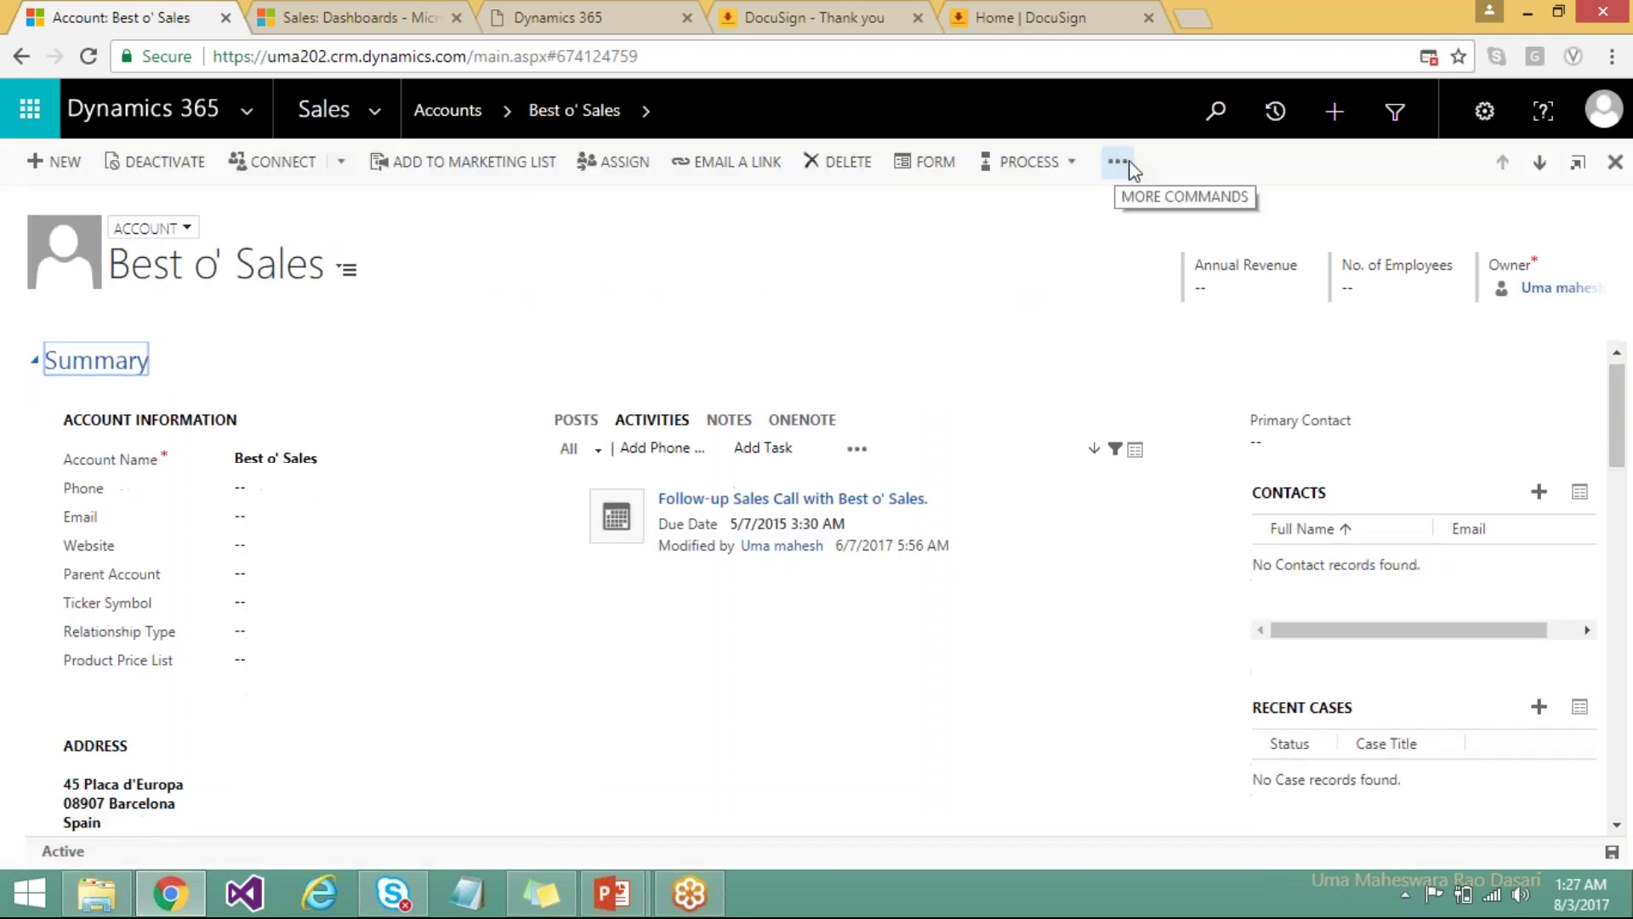
Start Send with DocuSign from the Best o' Sales account's More Commands menu.
left_click(1118, 164)
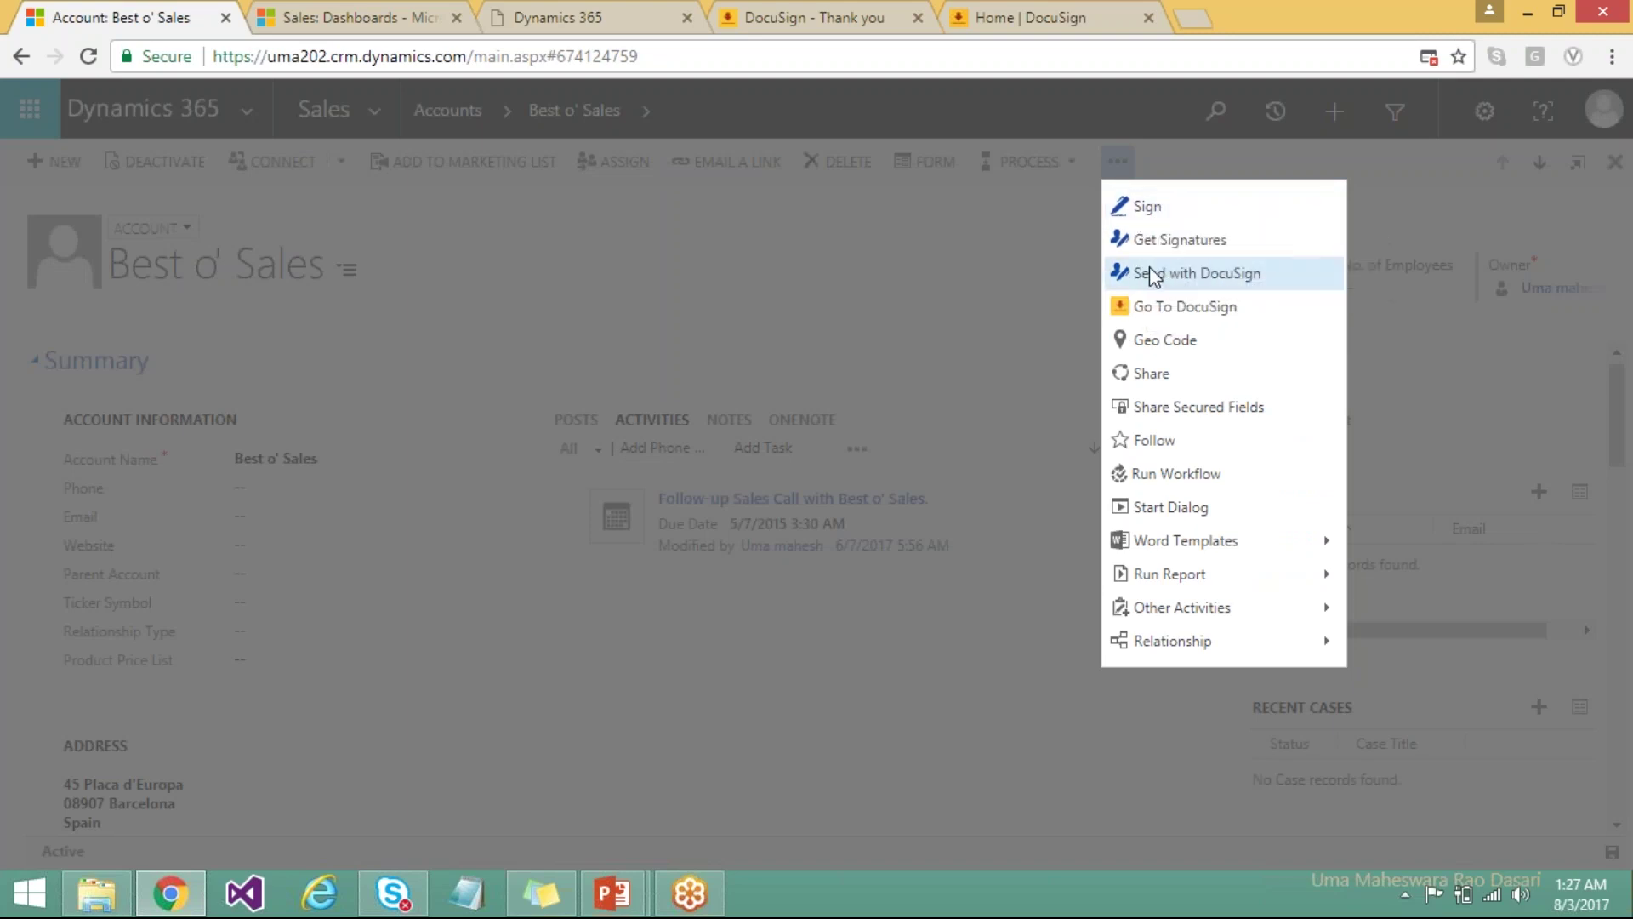
left_click(1208, 273)
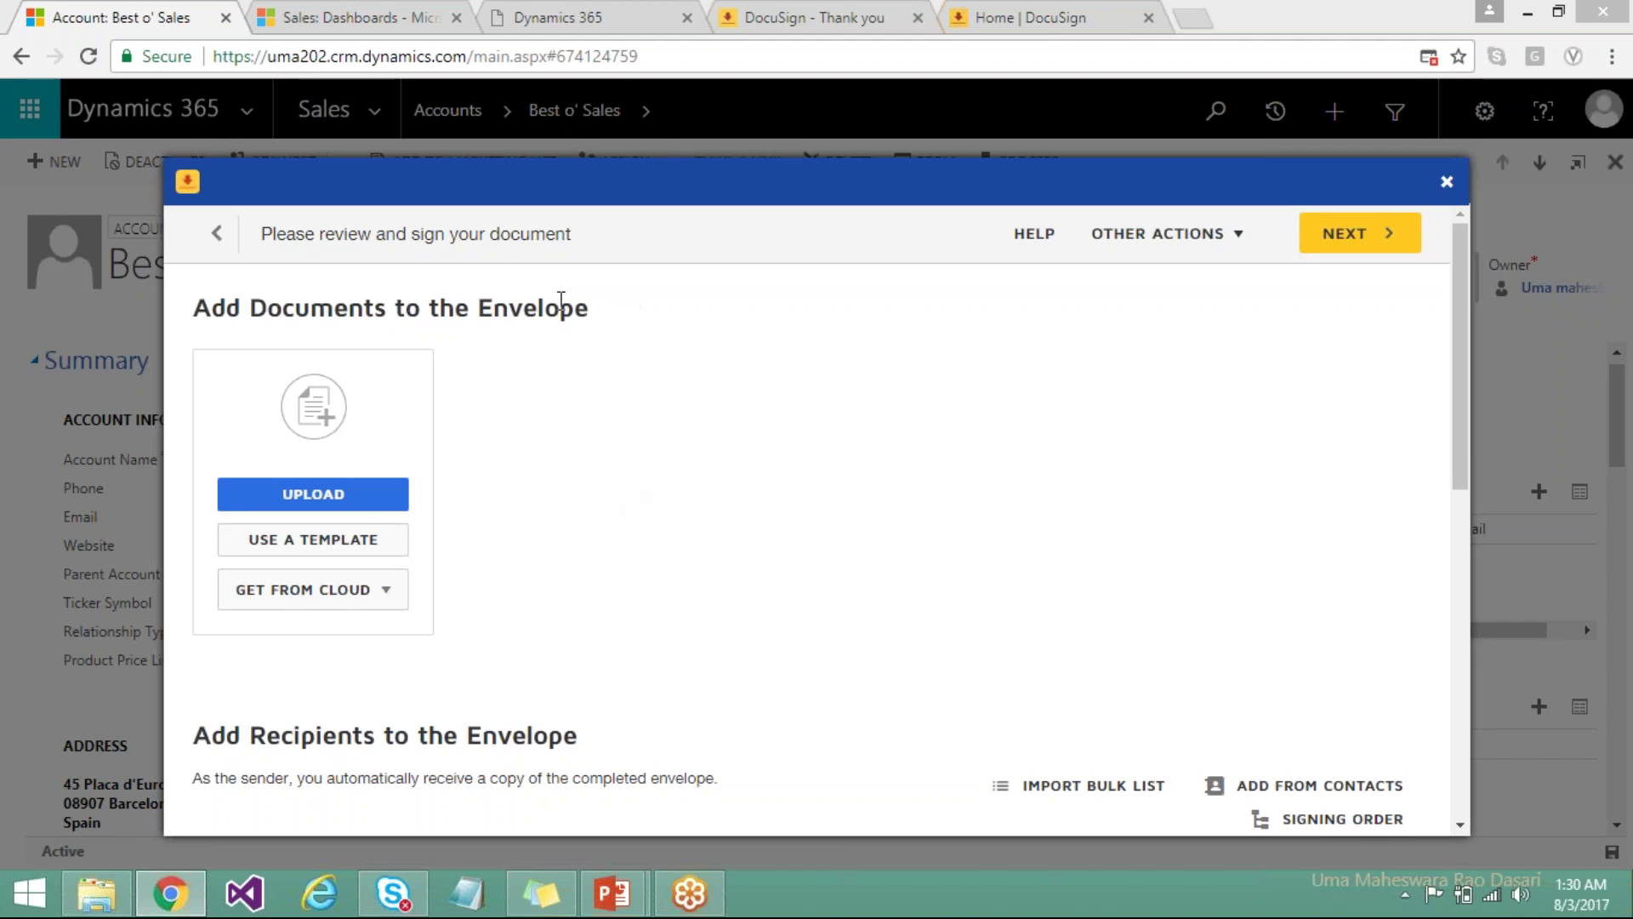
Upload TestDocusign.txt as the envelope's document.
left_click(372, 505)
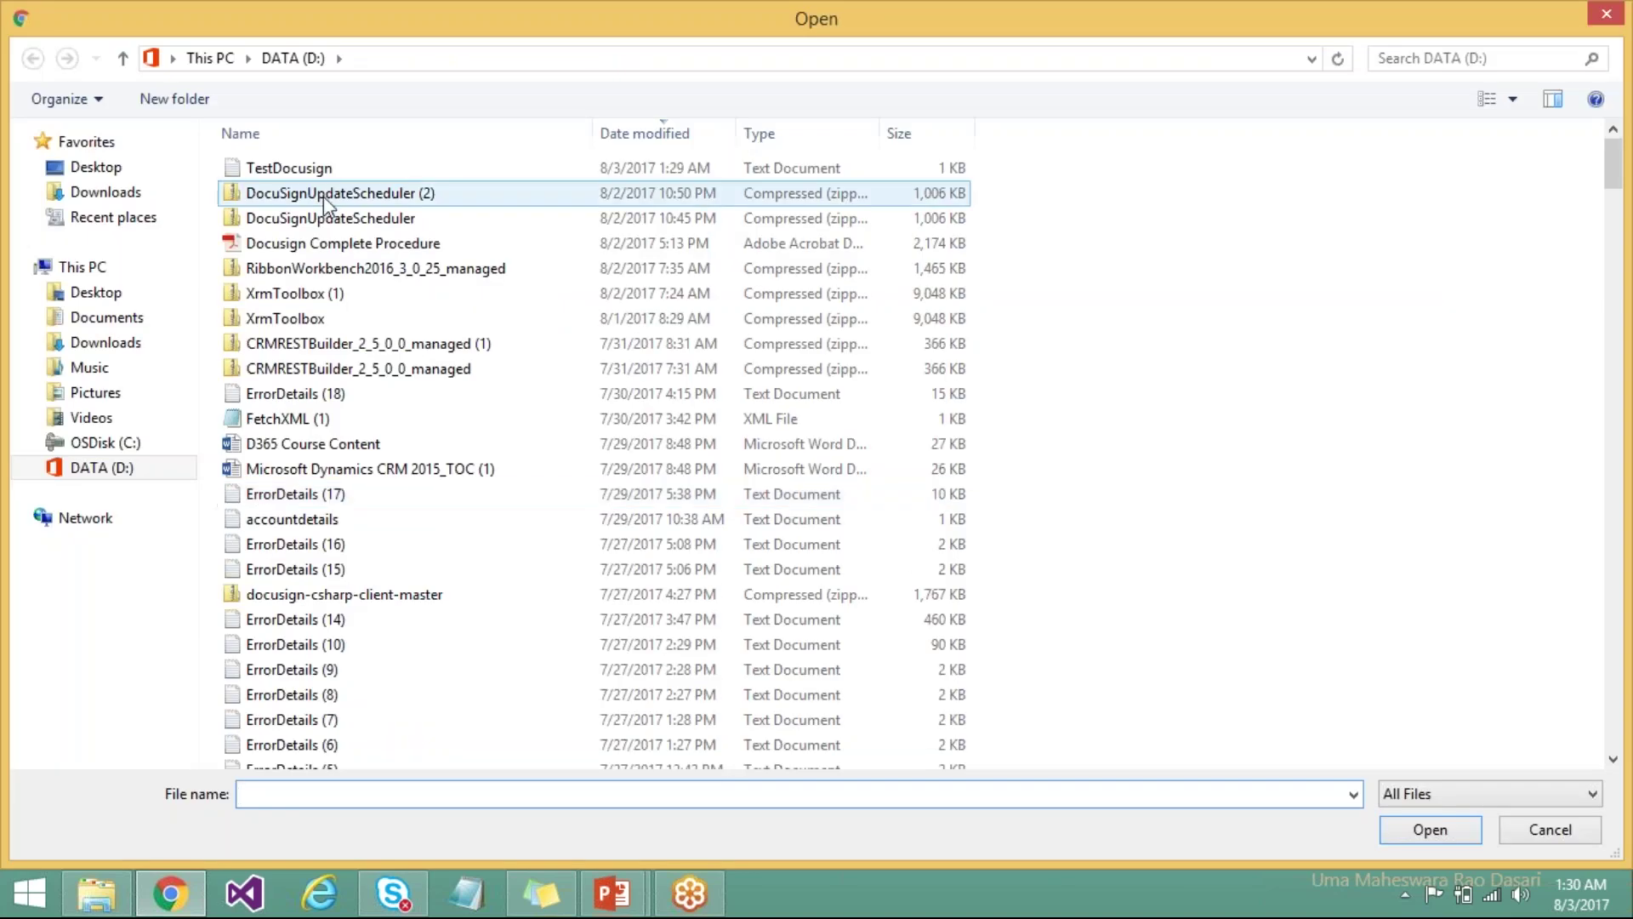
double_click(308, 169)
mouse_move(348, 485)
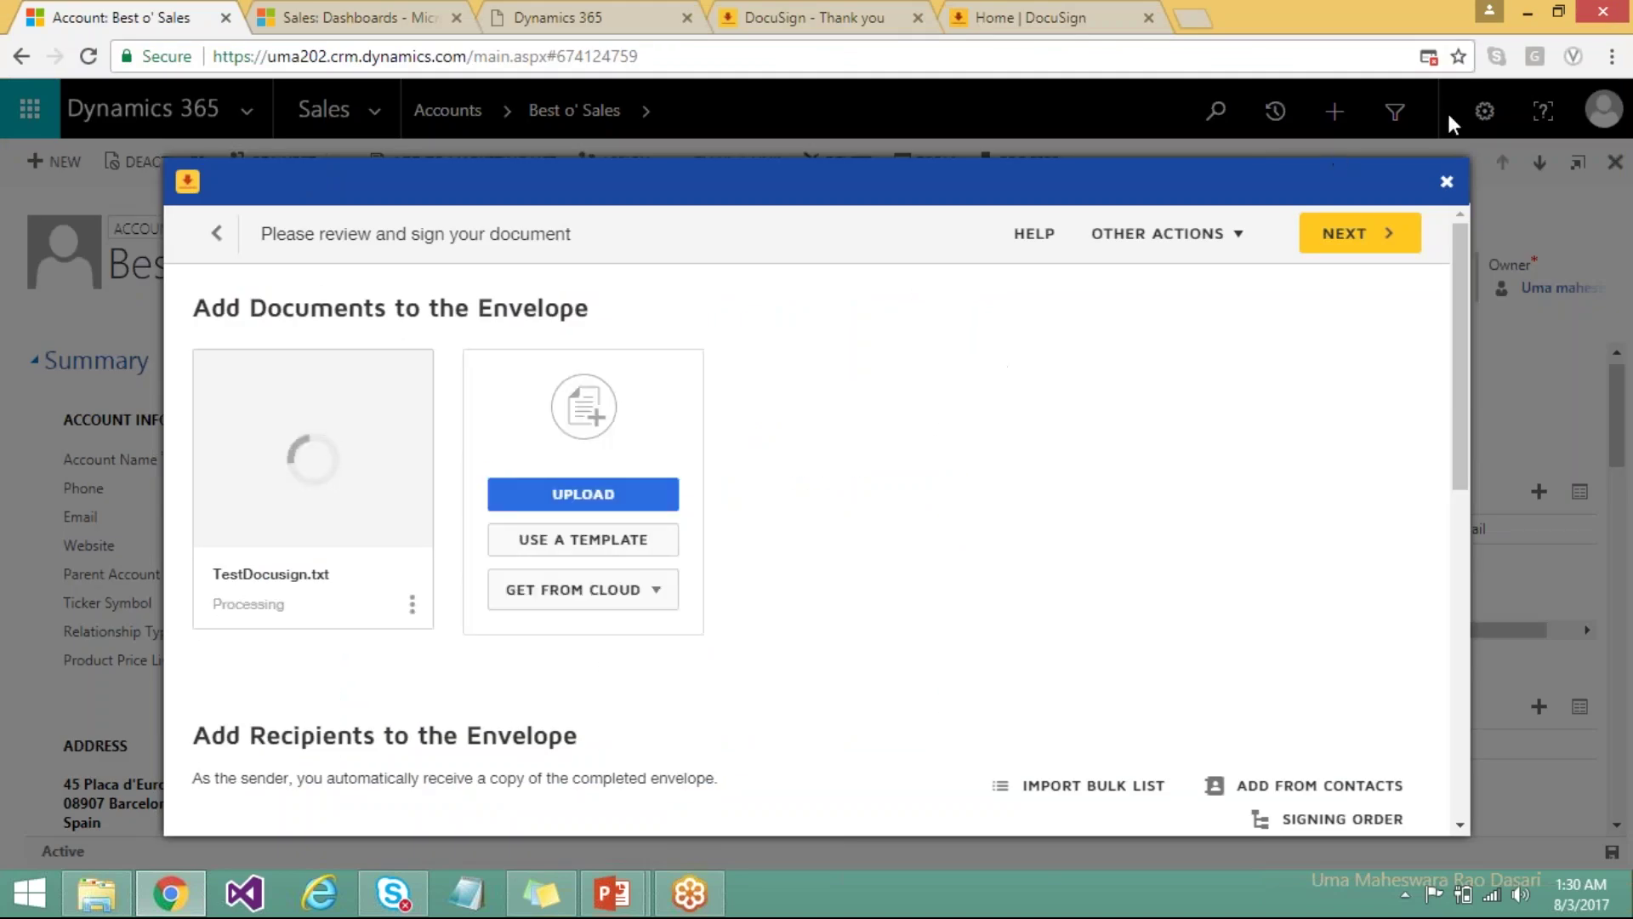
left_click(1444, 25)
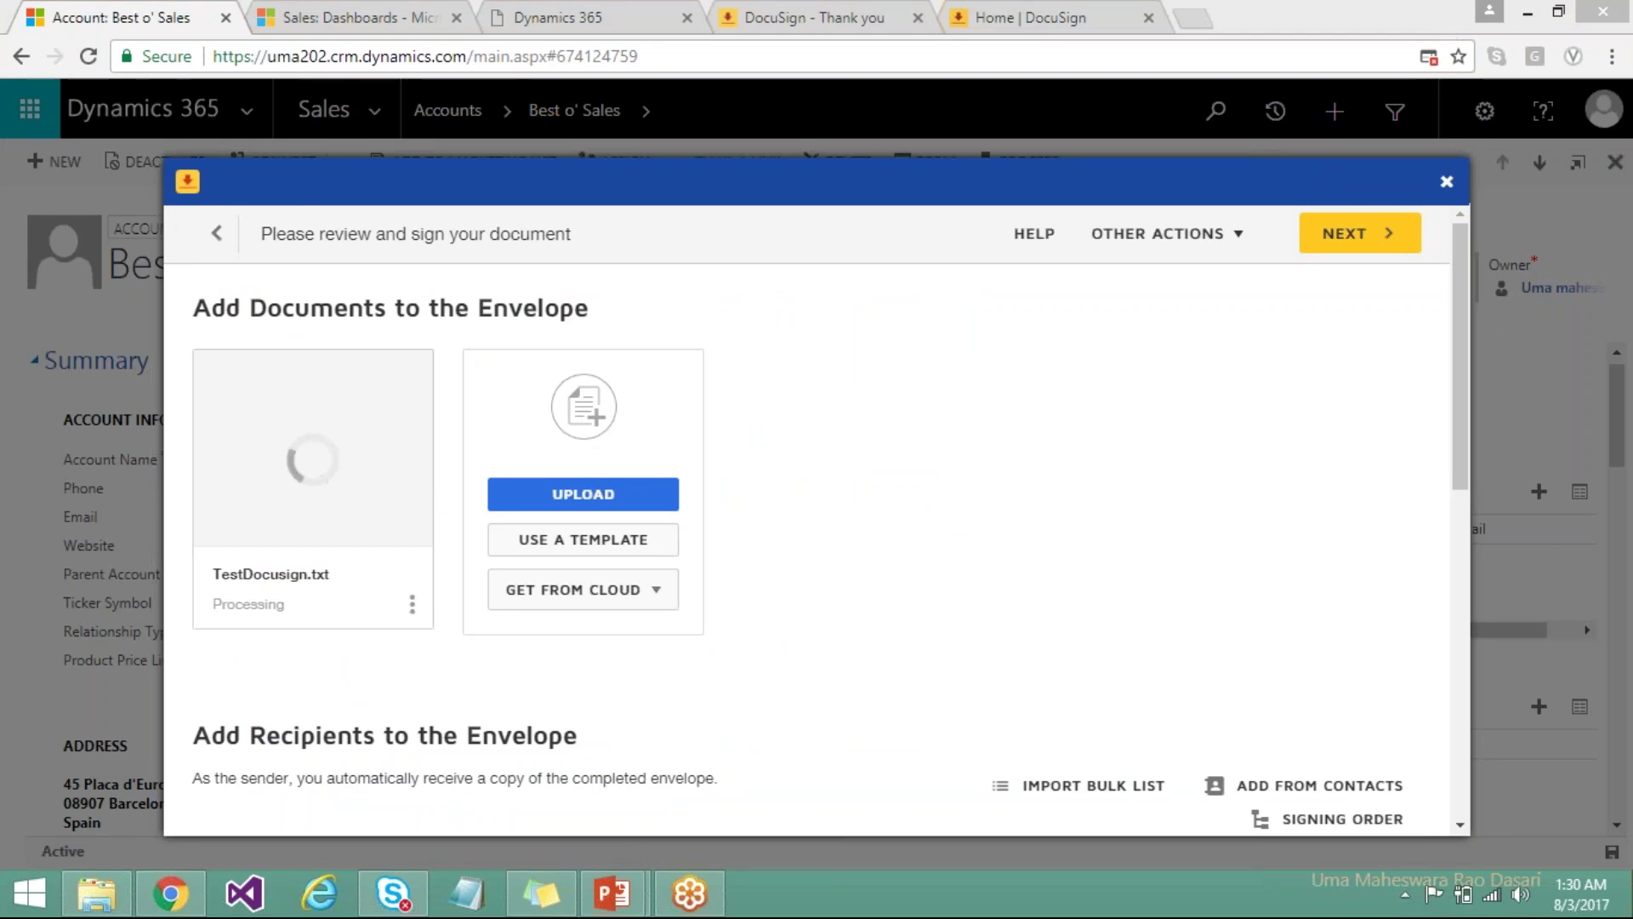
Get past the 'not finished uploading' warning and scroll down to Add Recipients.
left_click(1383, 245)
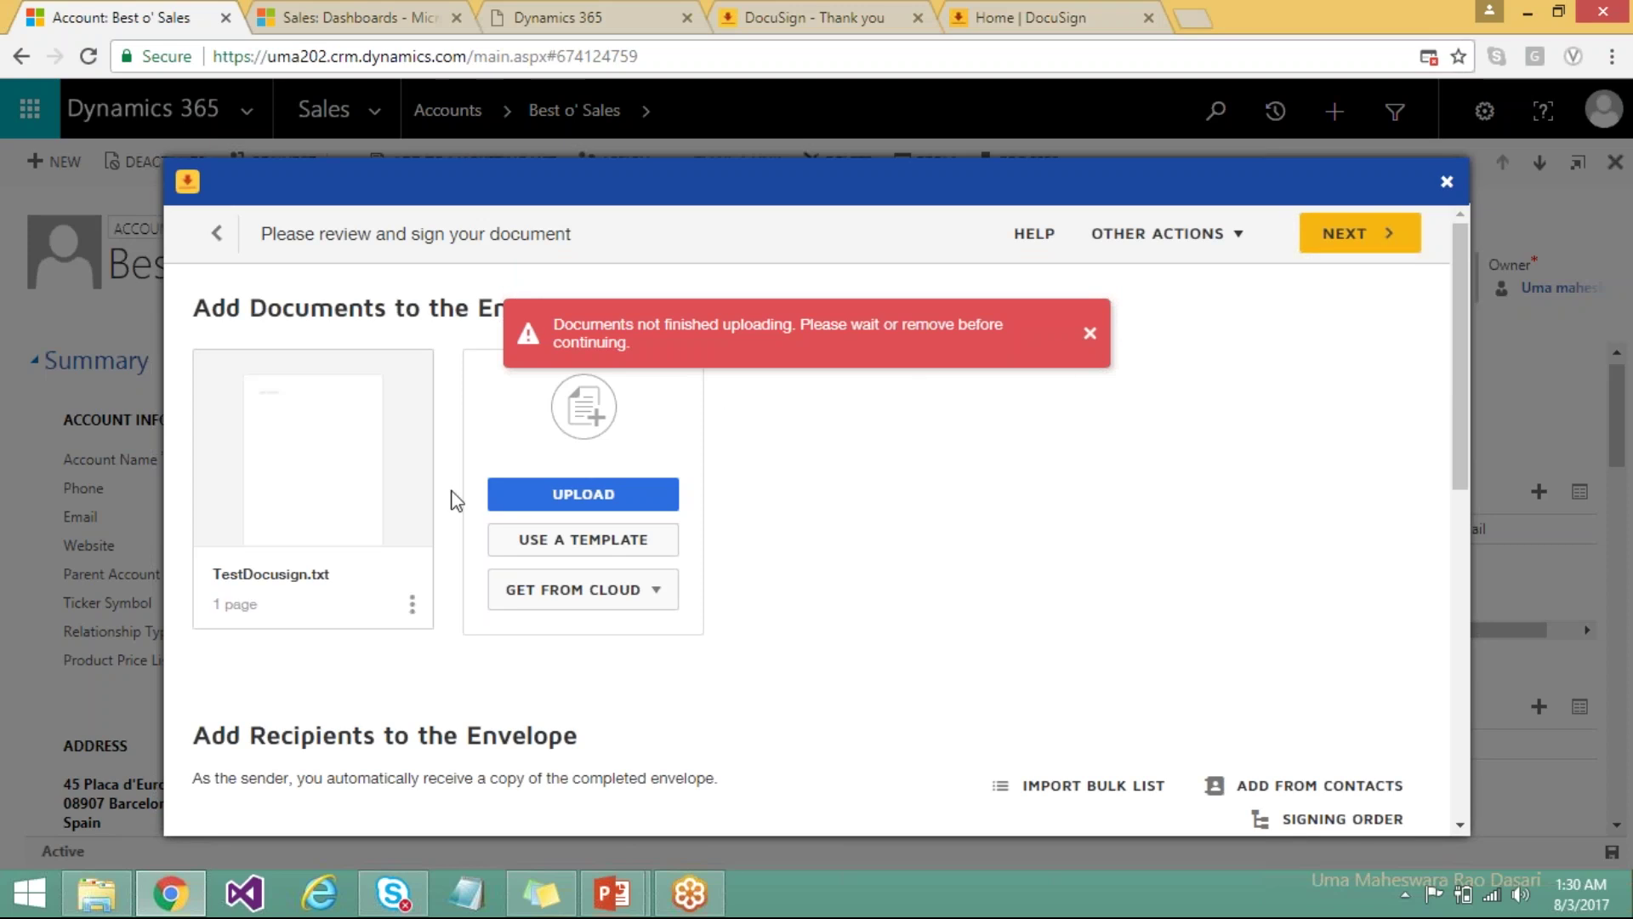
left_click(1092, 332)
left_click(1353, 248)
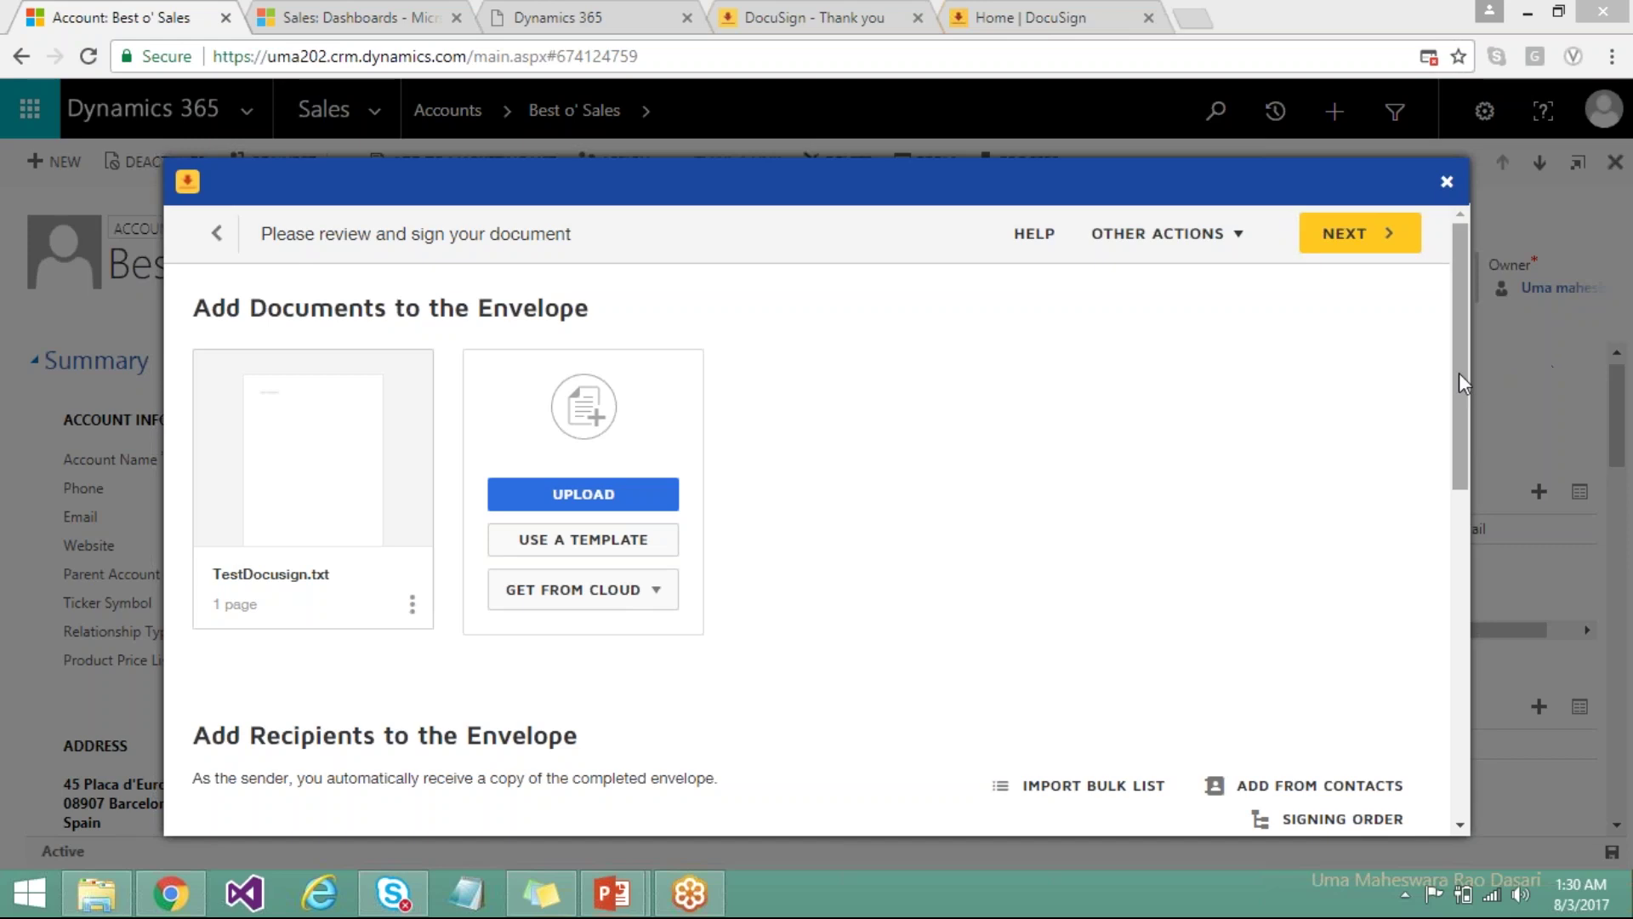
left_click_drag(1465, 386, 1465, 513)
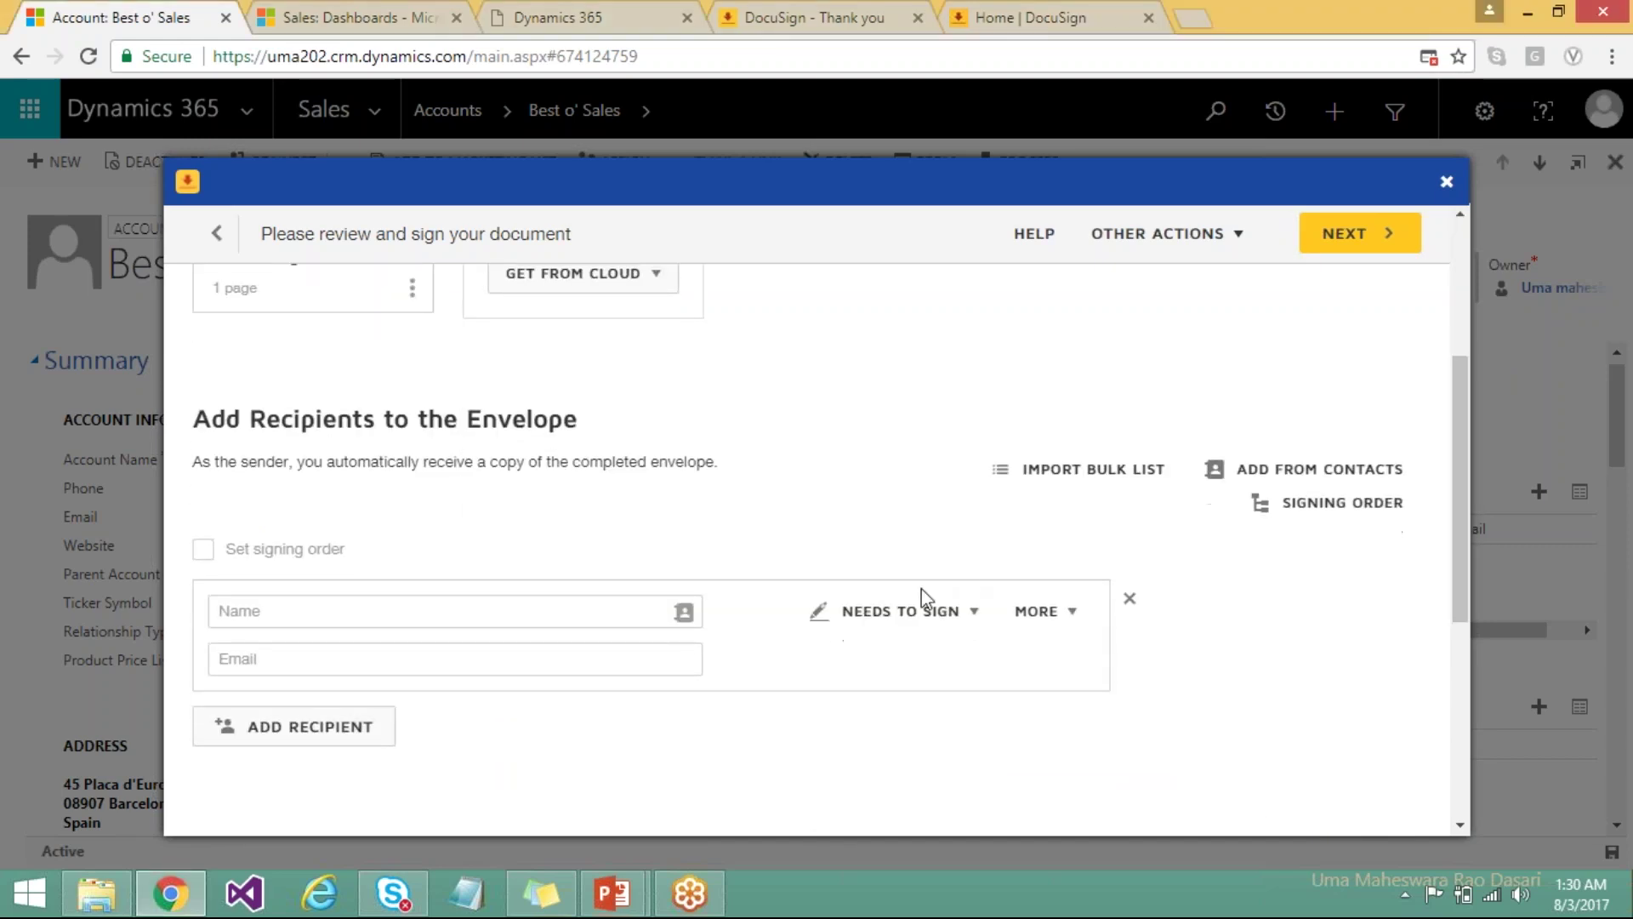
Add the suggested contact as the signing recipient and continue to field placement.
left_click(566, 622)
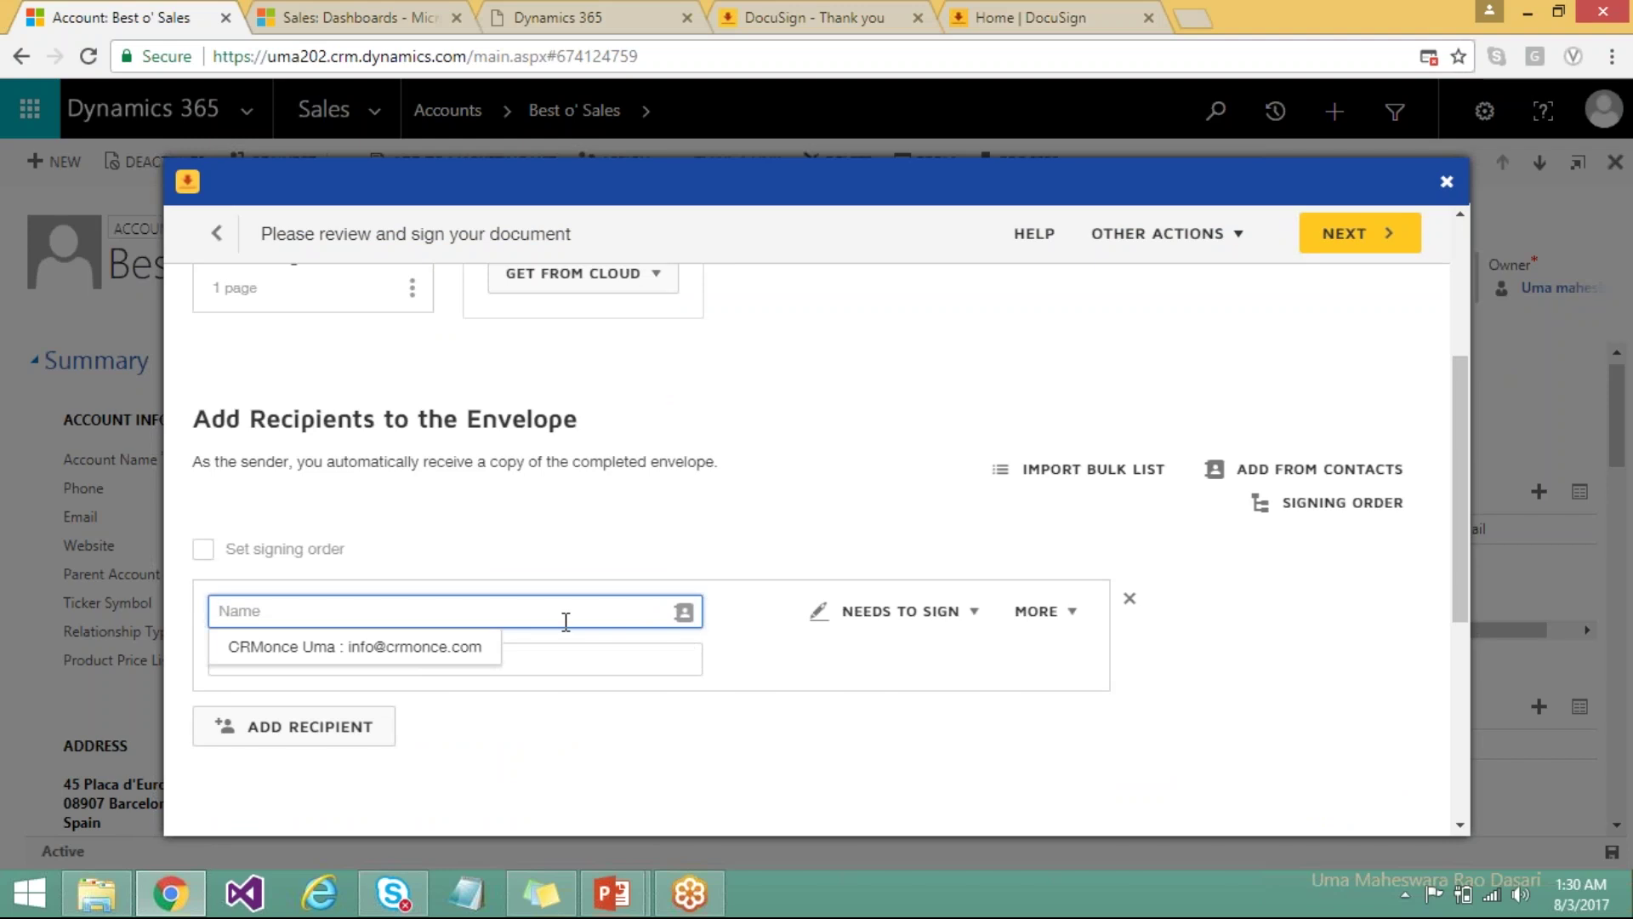
left_click(422, 648)
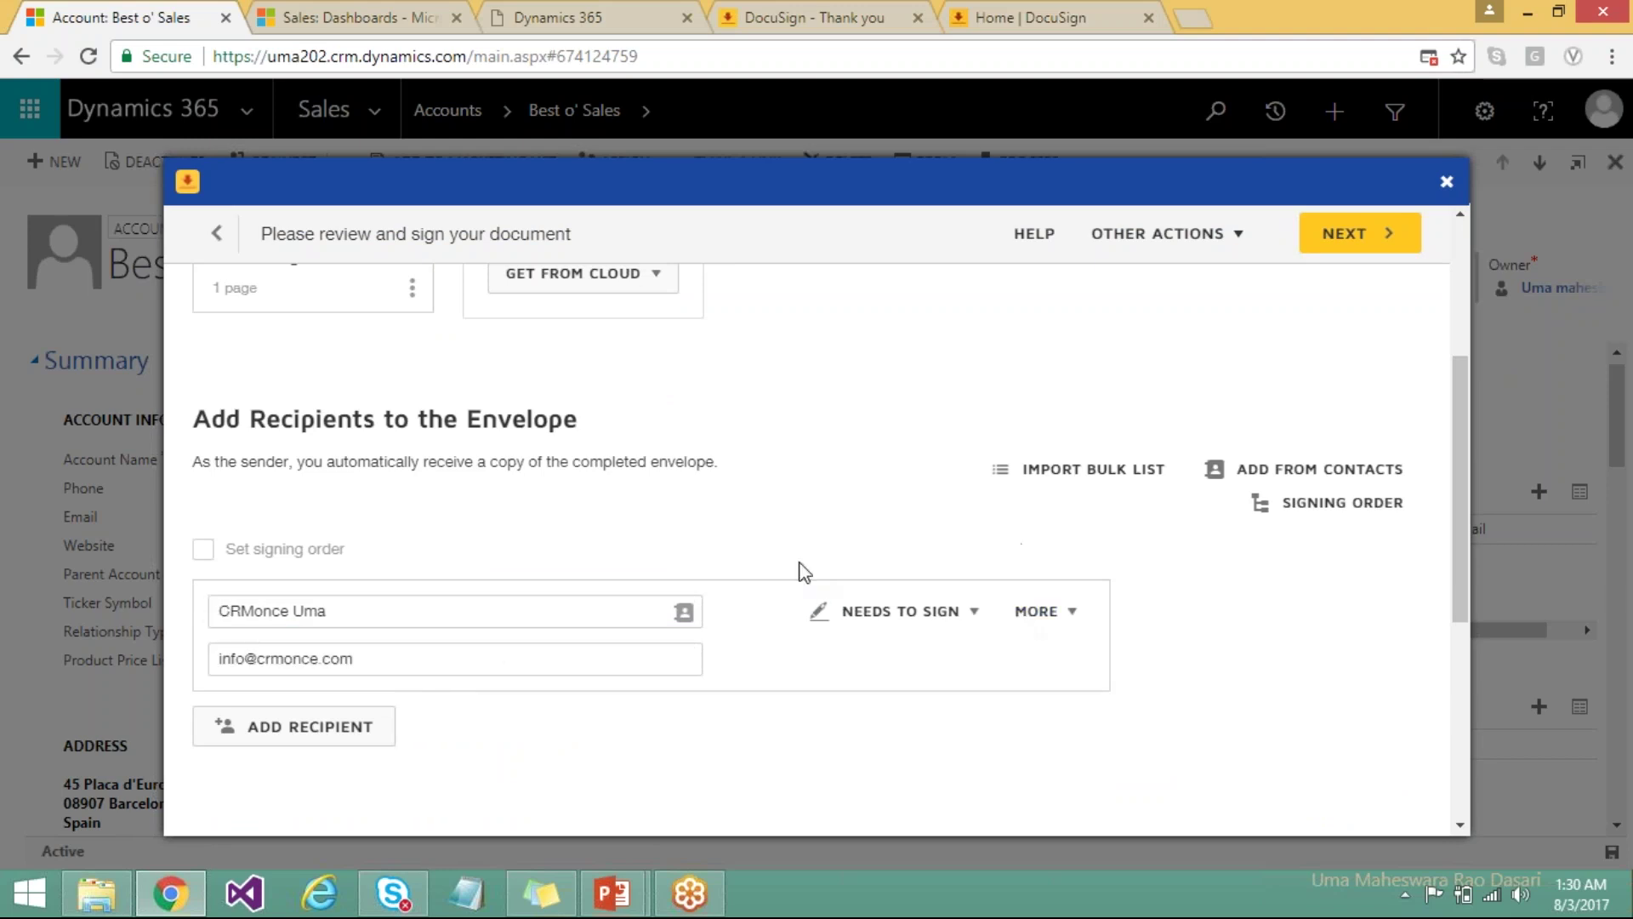
left_click(1360, 238)
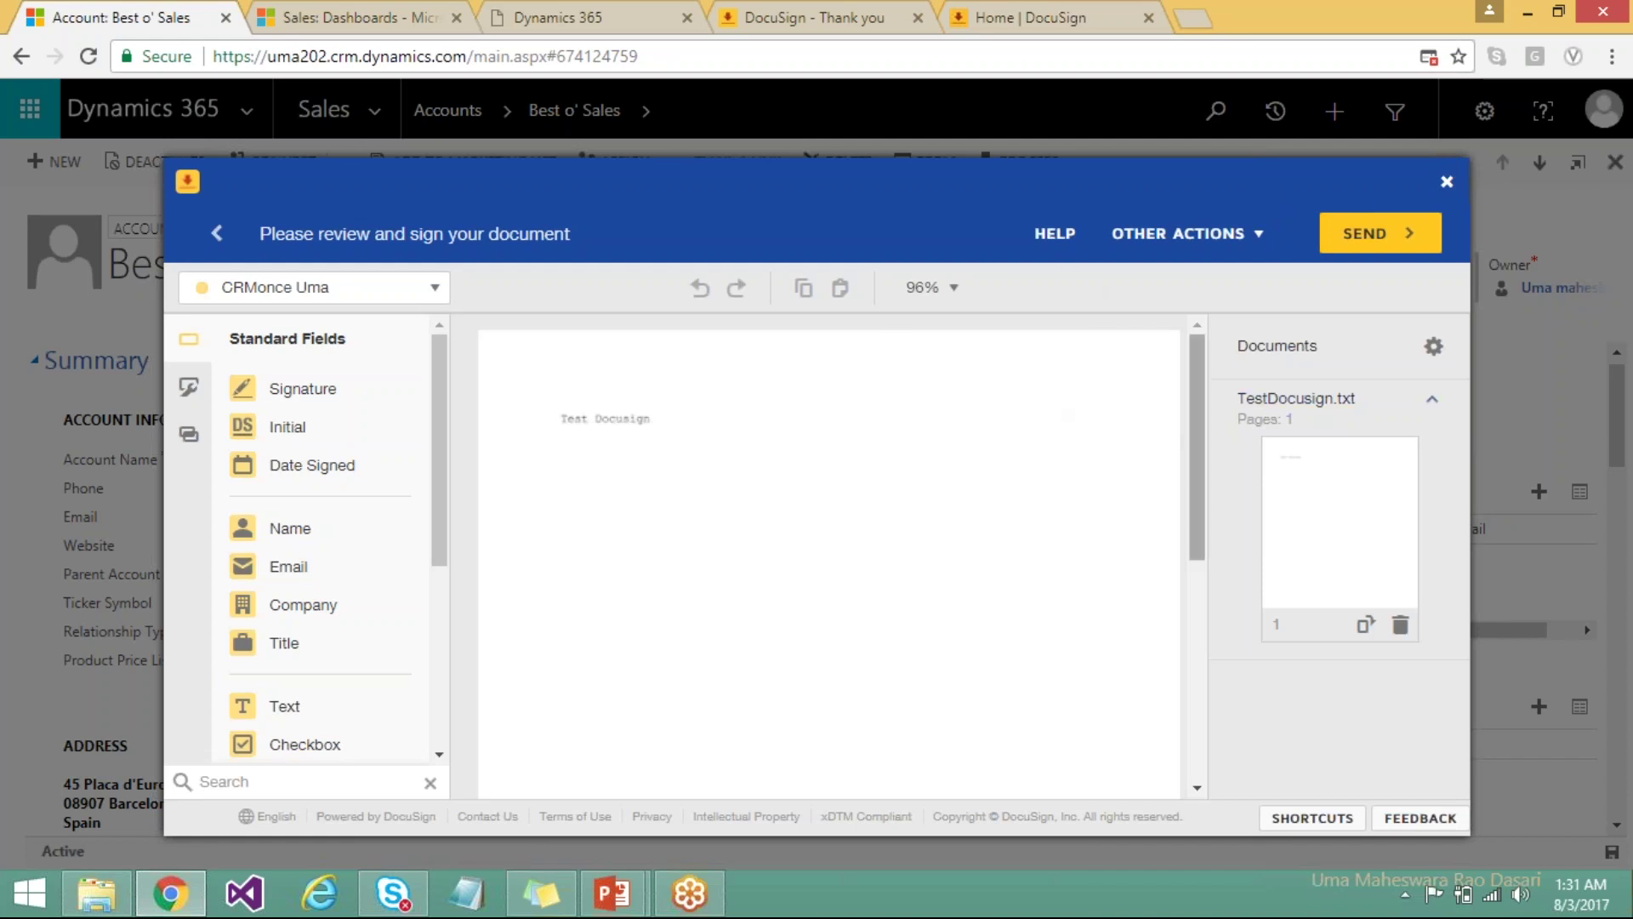
Place a Sign field below the Test Docusign text and dismiss the field tip.
left_click_drag(1196, 416, 1159, 476)
scroll(1152, 451, "up", 3)
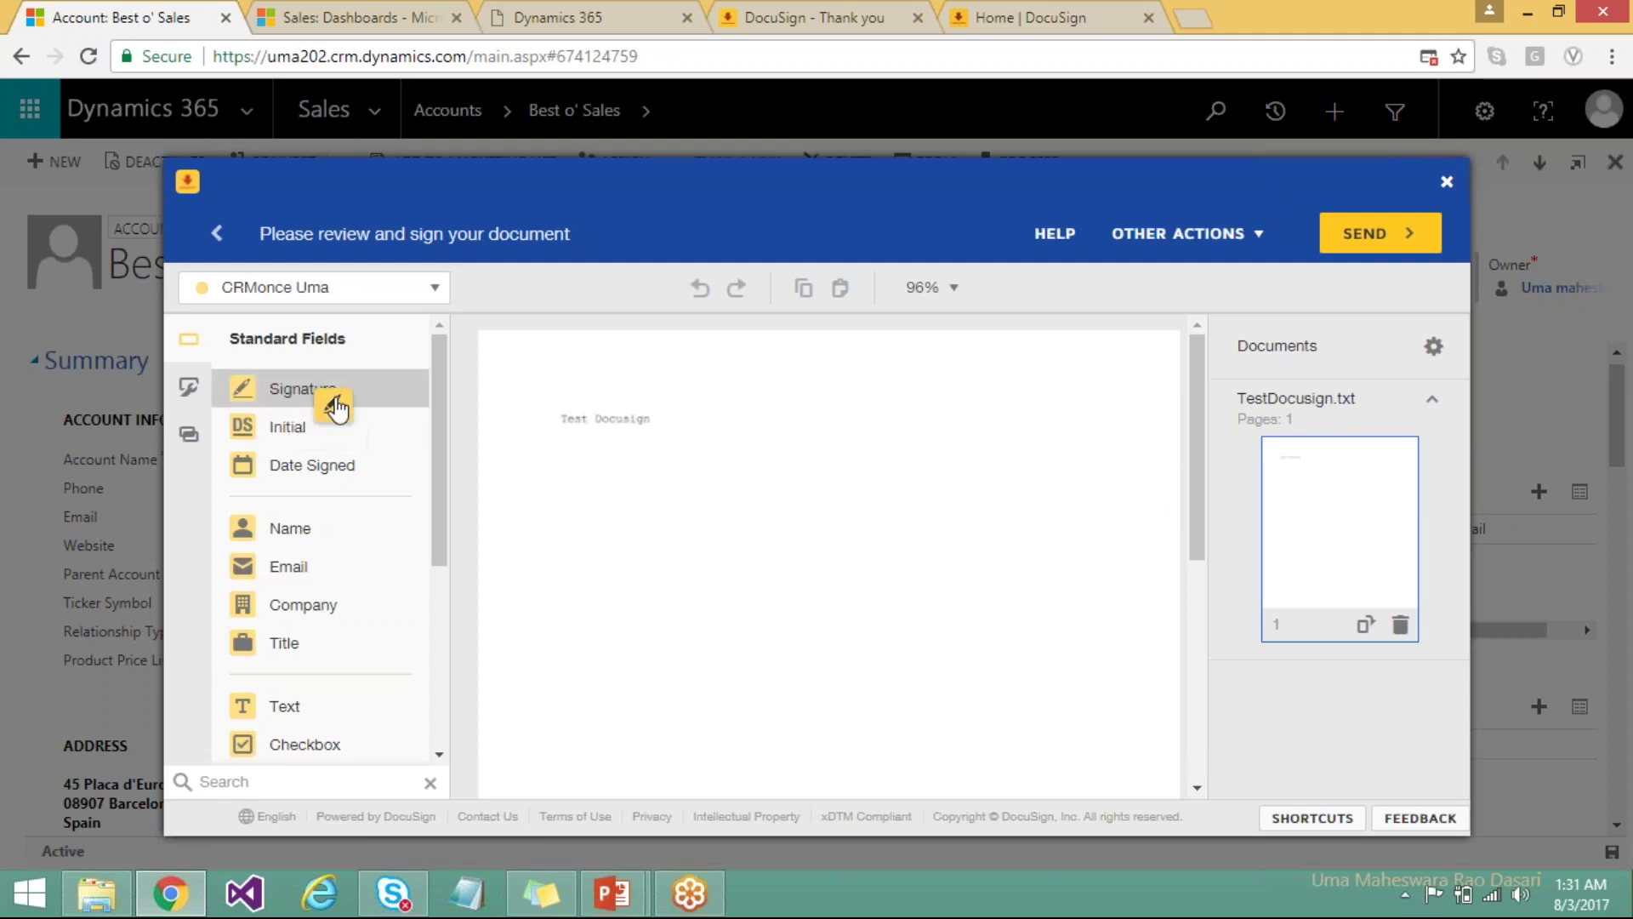
mouse_move(340, 388)
left_mouse_down()
mouse_move(539, 508)
mouse_move(551, 487)
mouse_move(532, 655)
mouse_move(550, 518)
mouse_move(585, 451)
mouse_move(542, 520)
left_mouse_up()
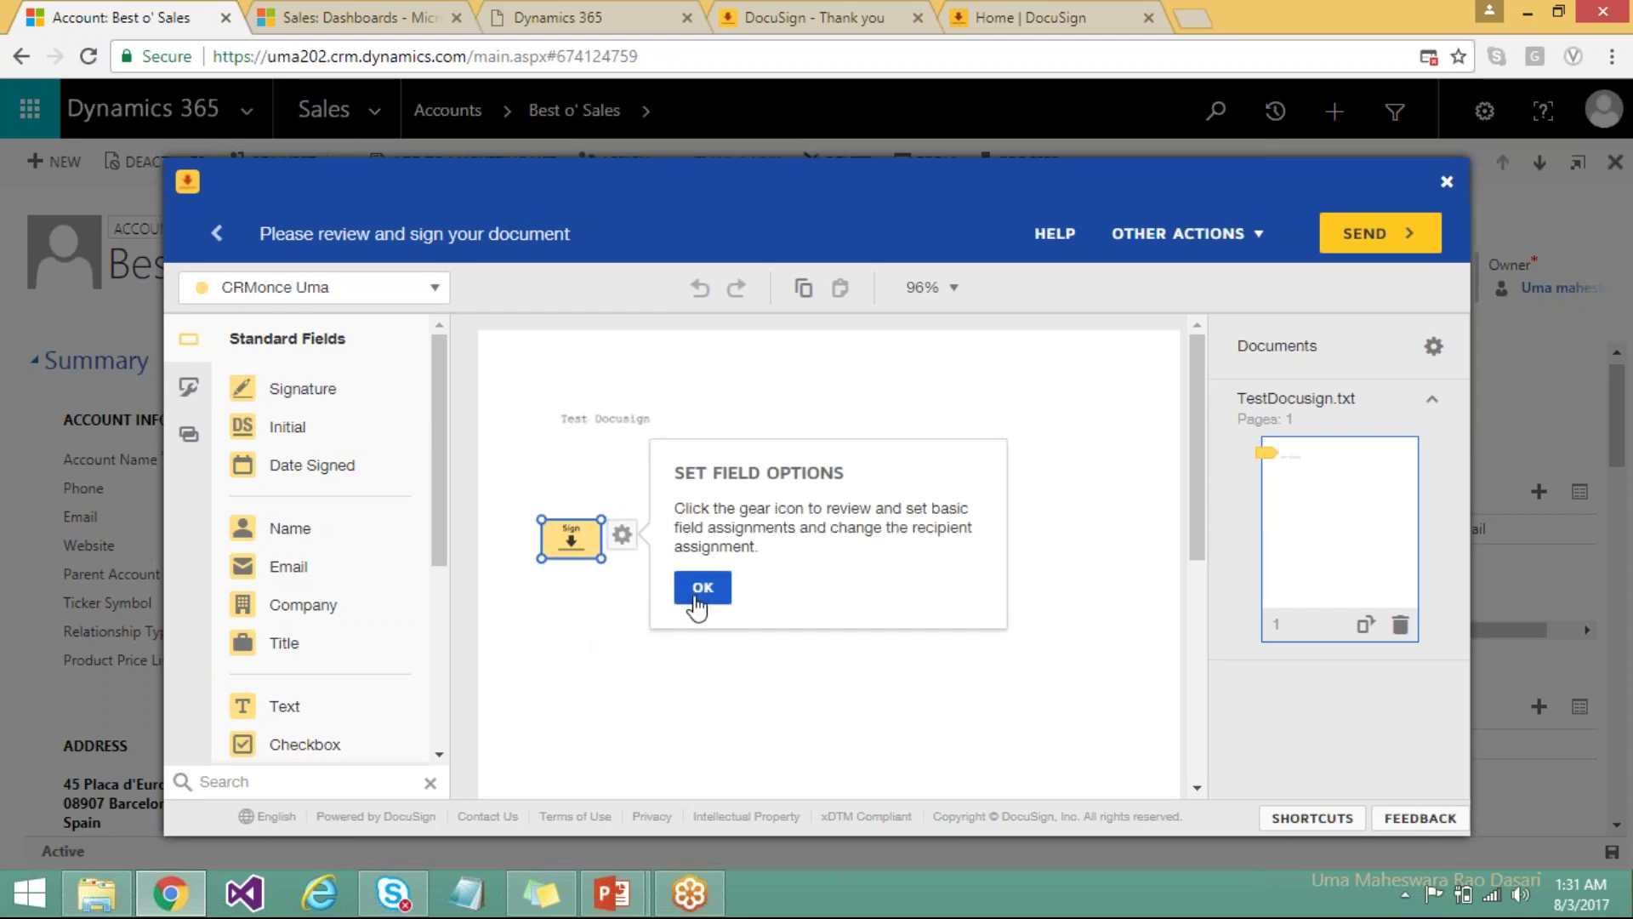
left_click(695, 588)
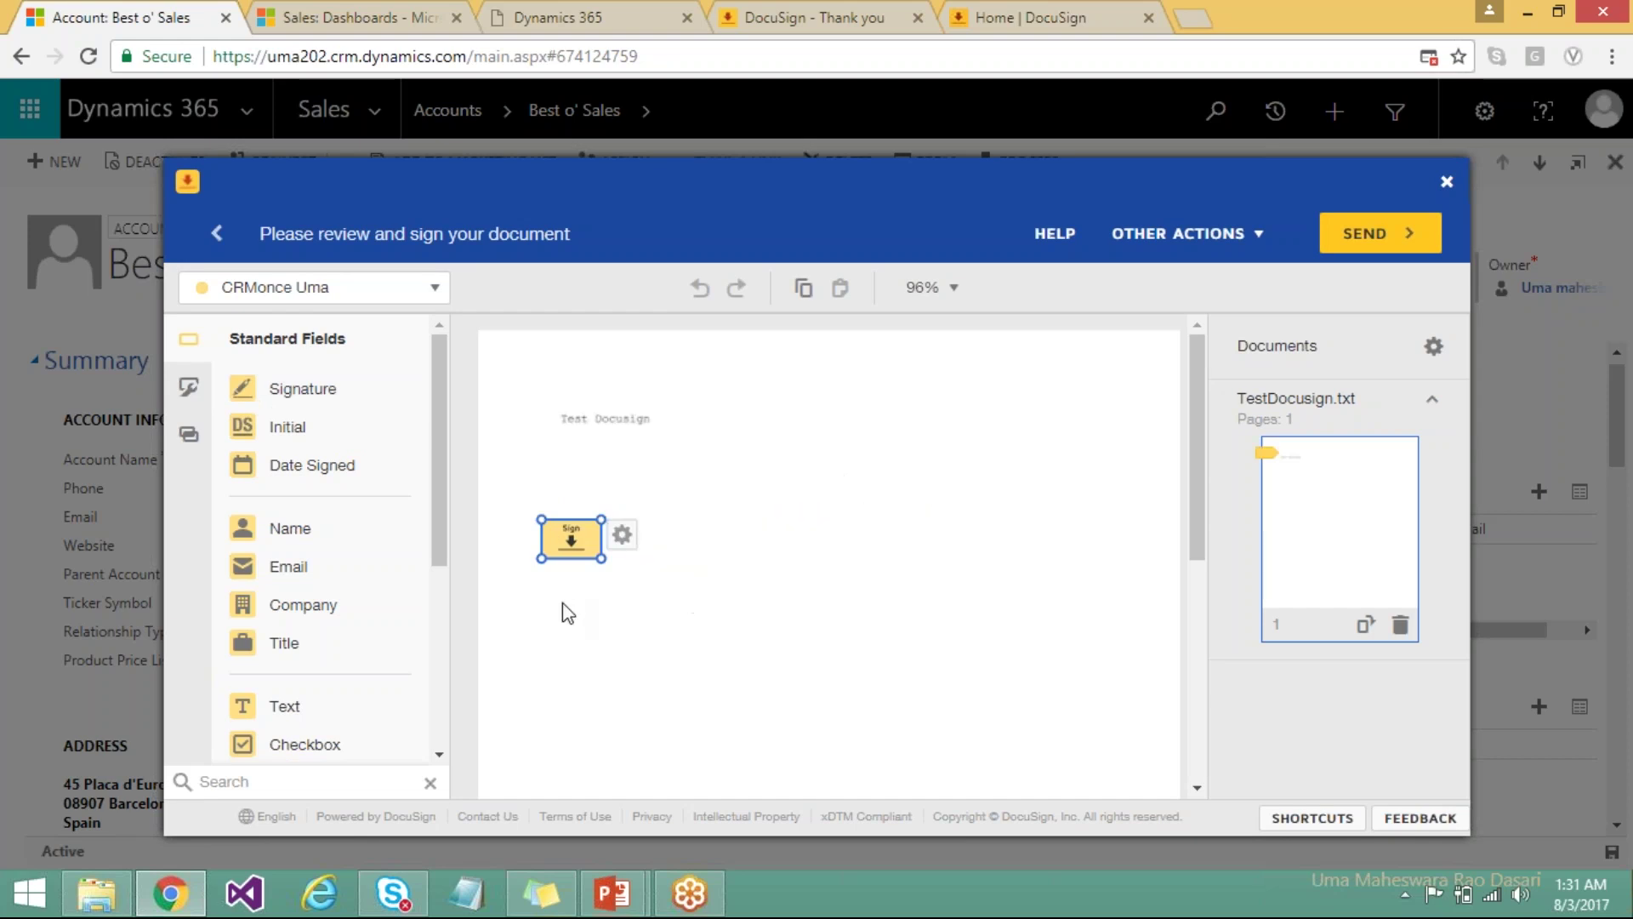
left_click(566, 630)
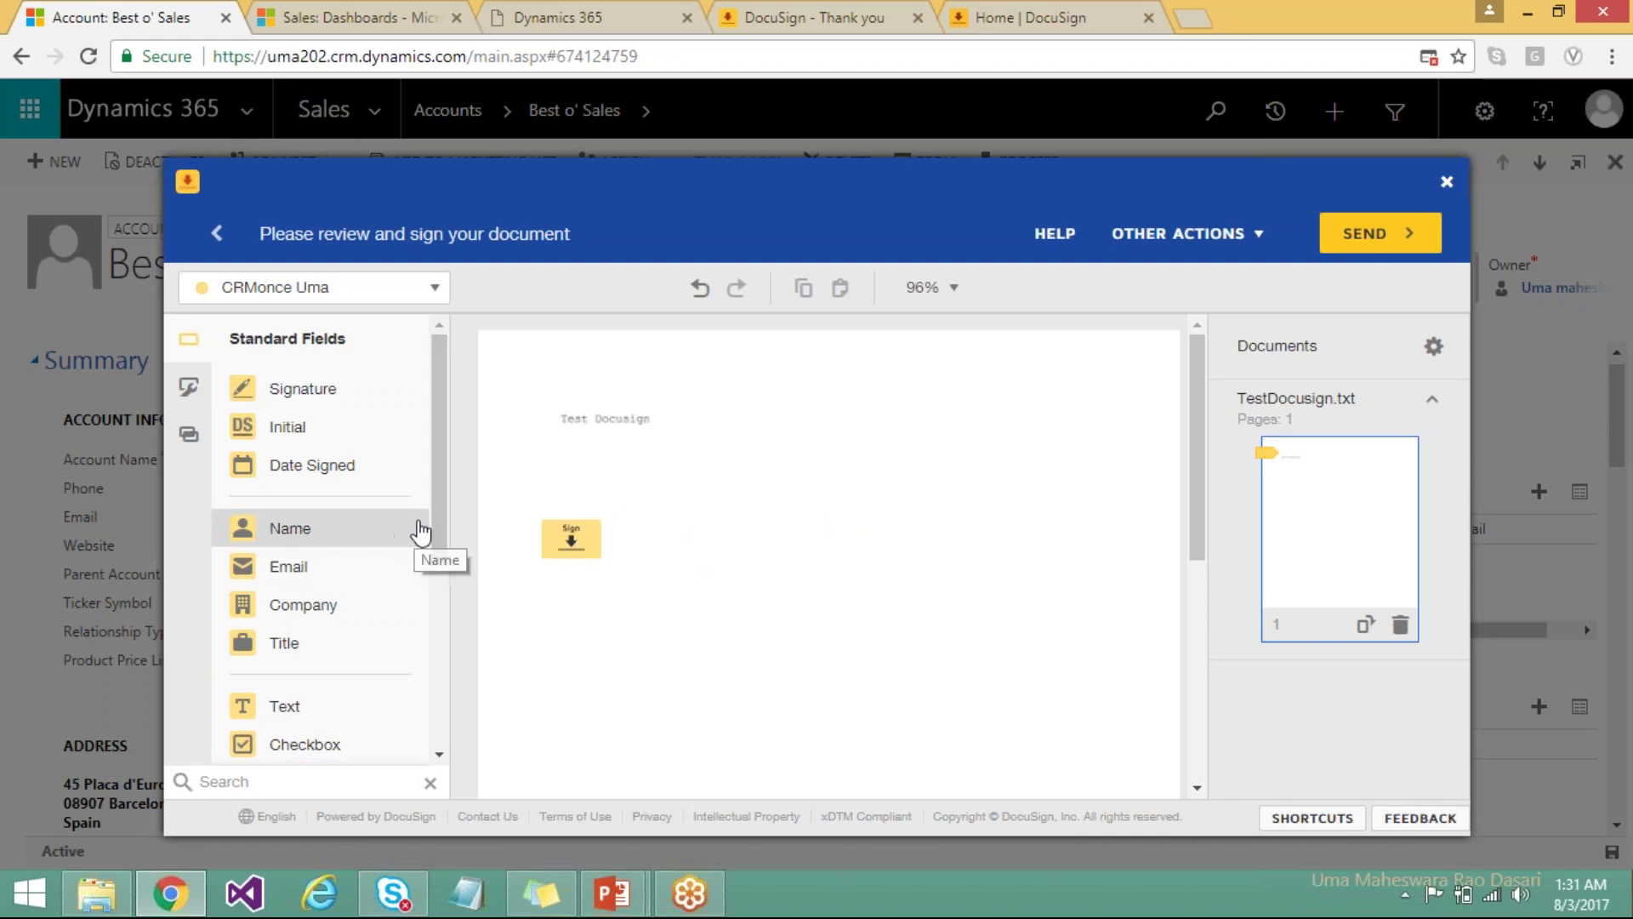
Add a Full Name field above the signature, then send the envelope.
left_click_drag(435, 526, 435, 551)
left_click_drag(242, 474, 536, 495)
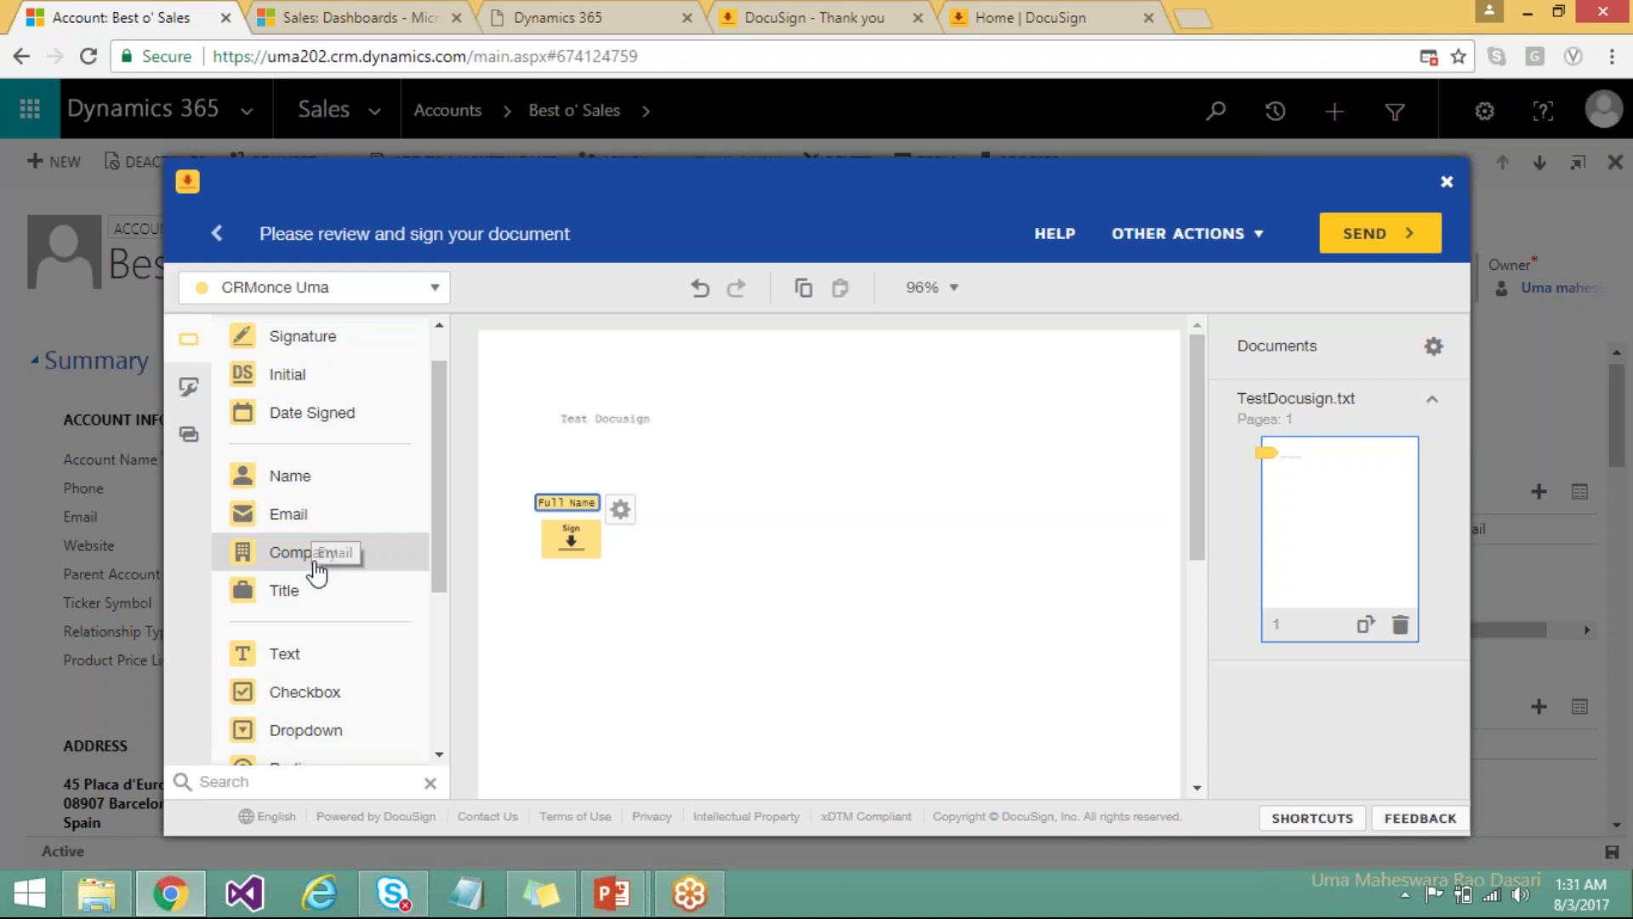
left_click_drag(444, 572, 435, 662)
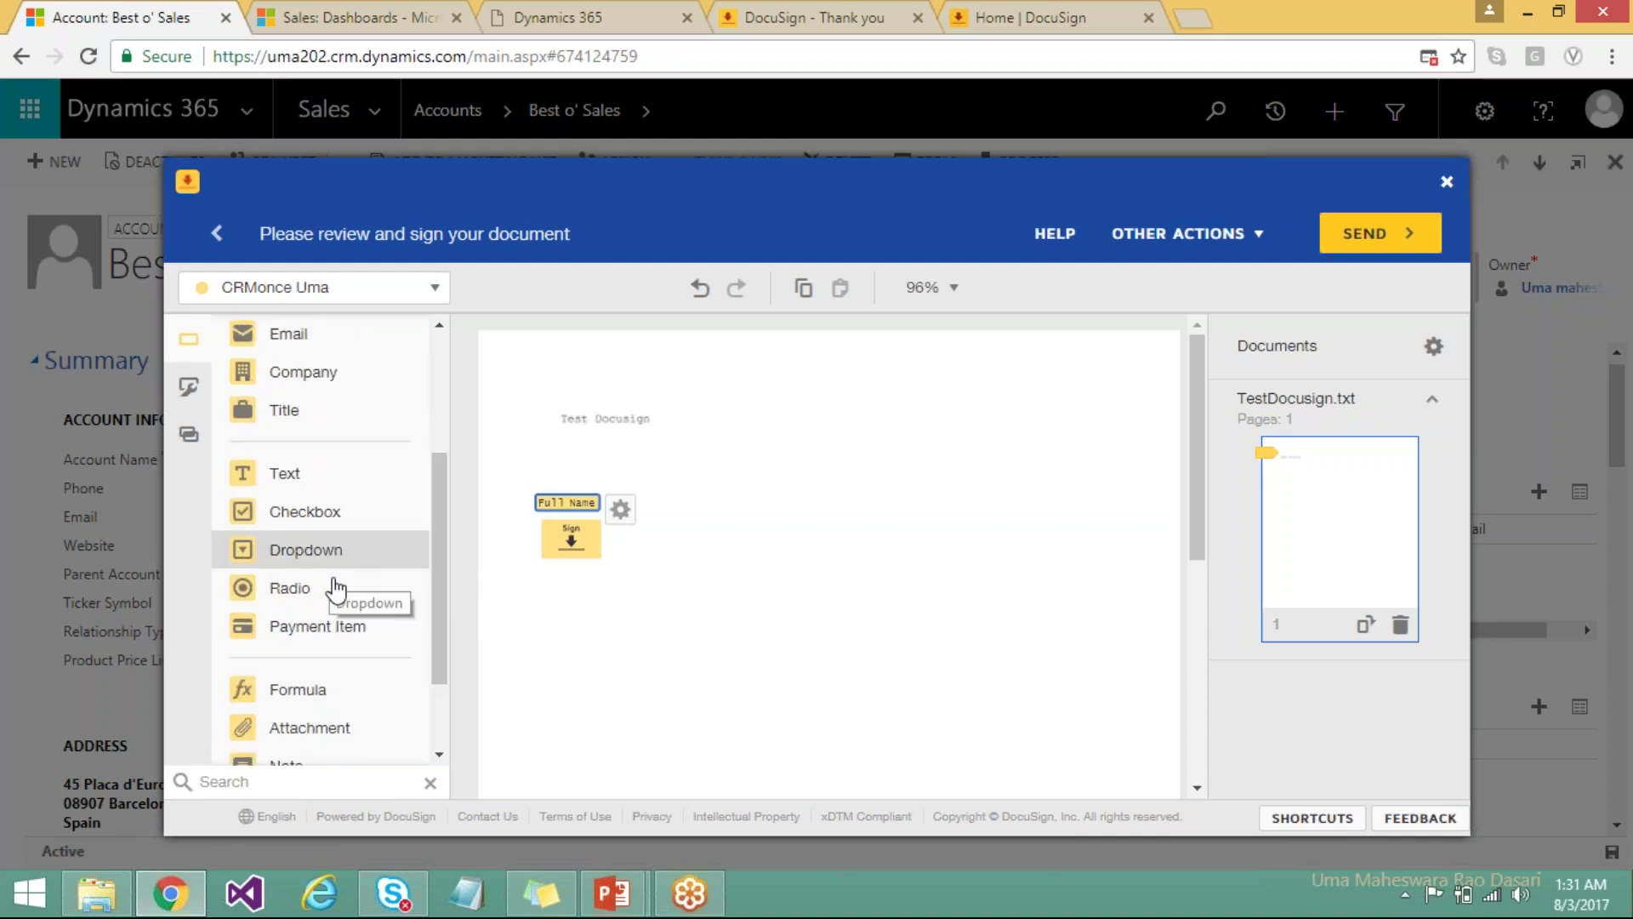
left_click_drag(433, 607, 437, 681)
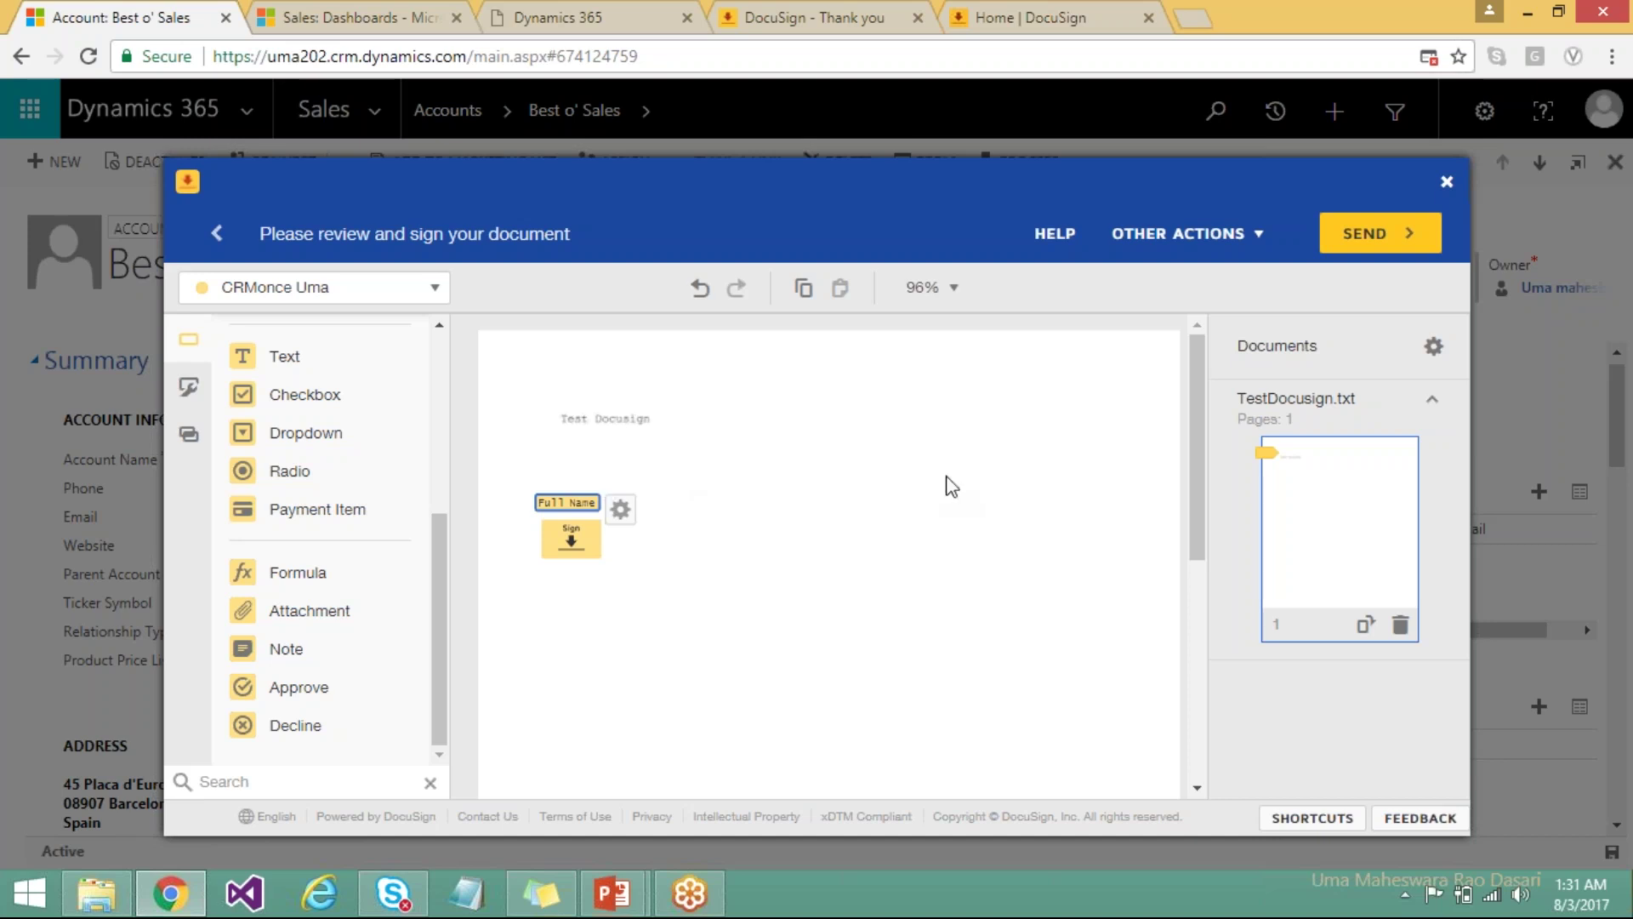
left_click(1390, 236)
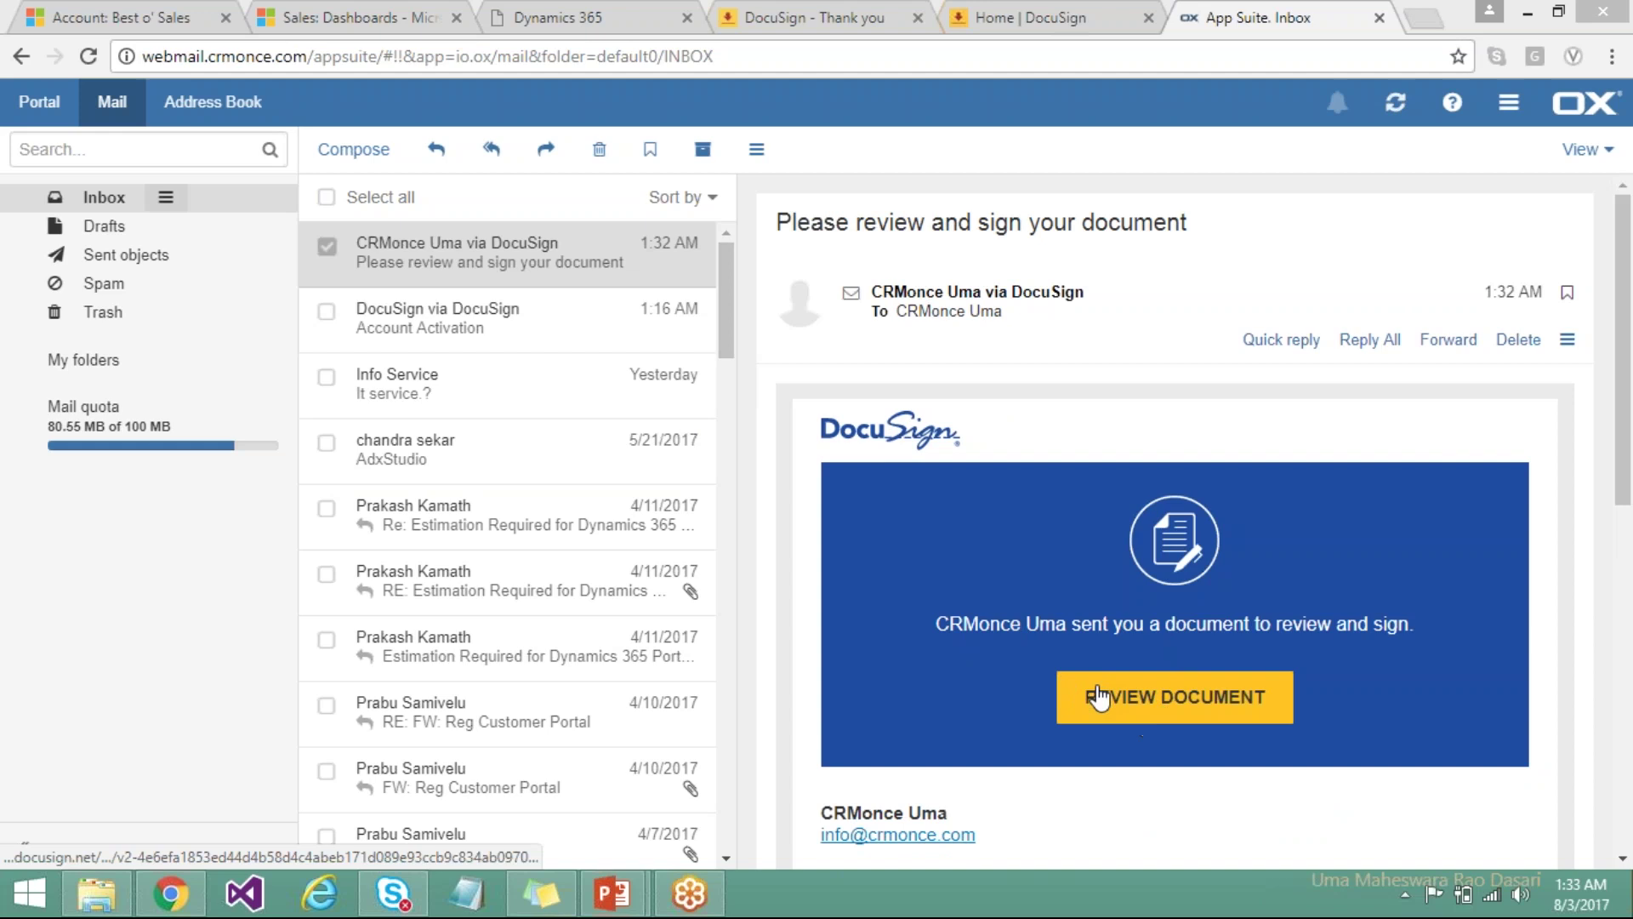
Open the document from the DocuSign email's REVIEW DOCUMENT link.
left_click(1185, 704)
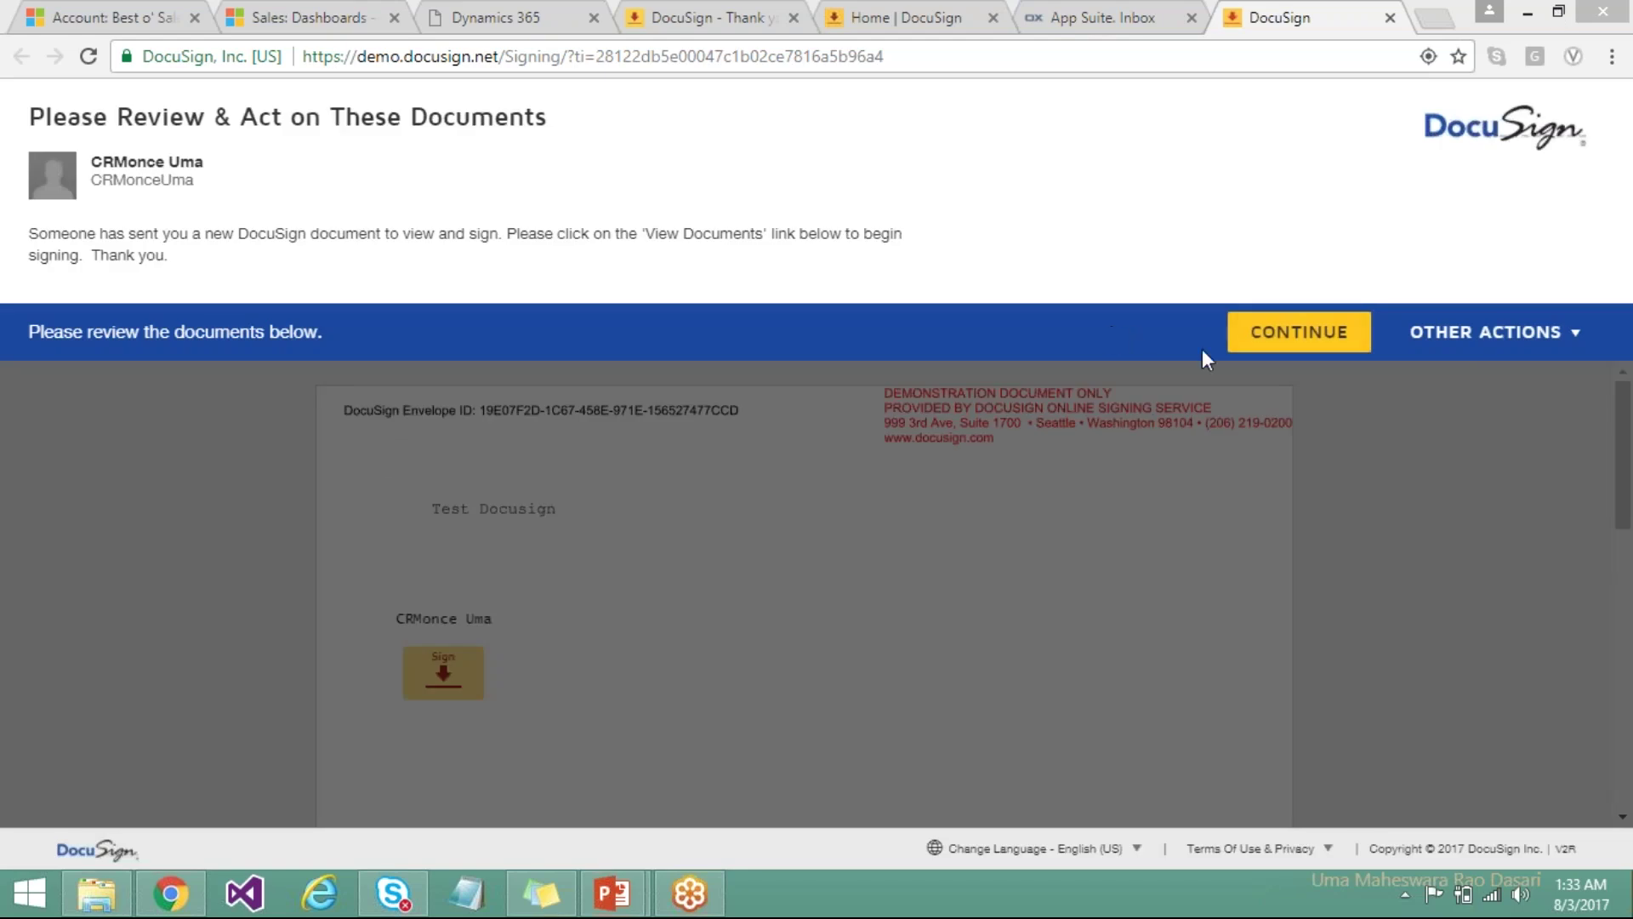
Adopt the third handwriting signature style and apply it to the Sign field.
left_click(1276, 345)
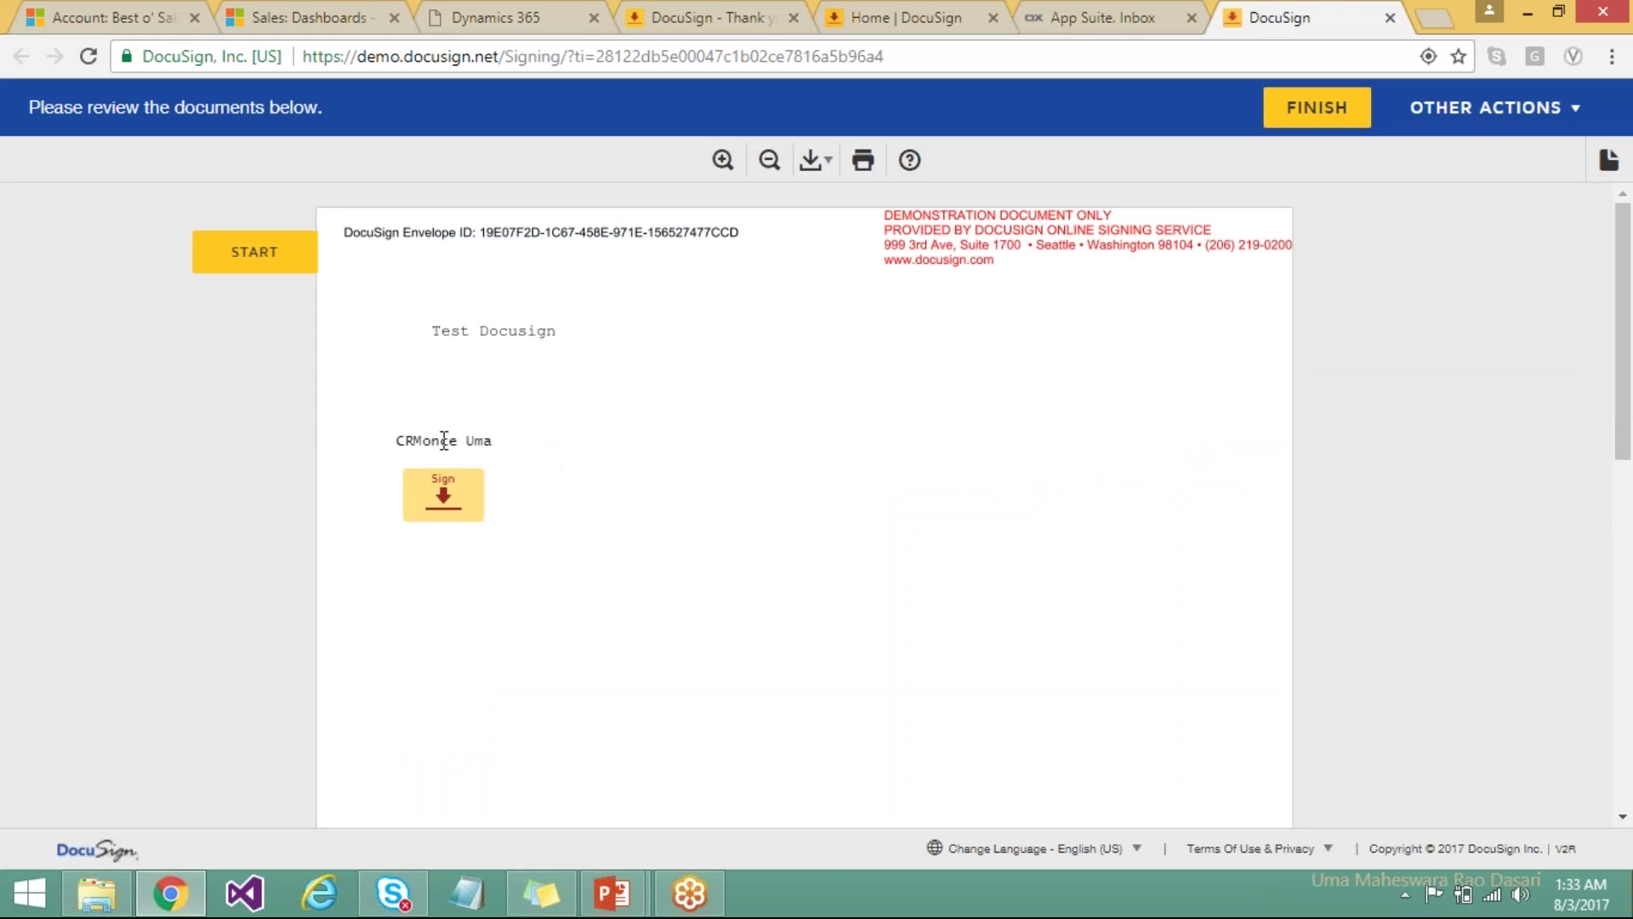
left_click(448, 513)
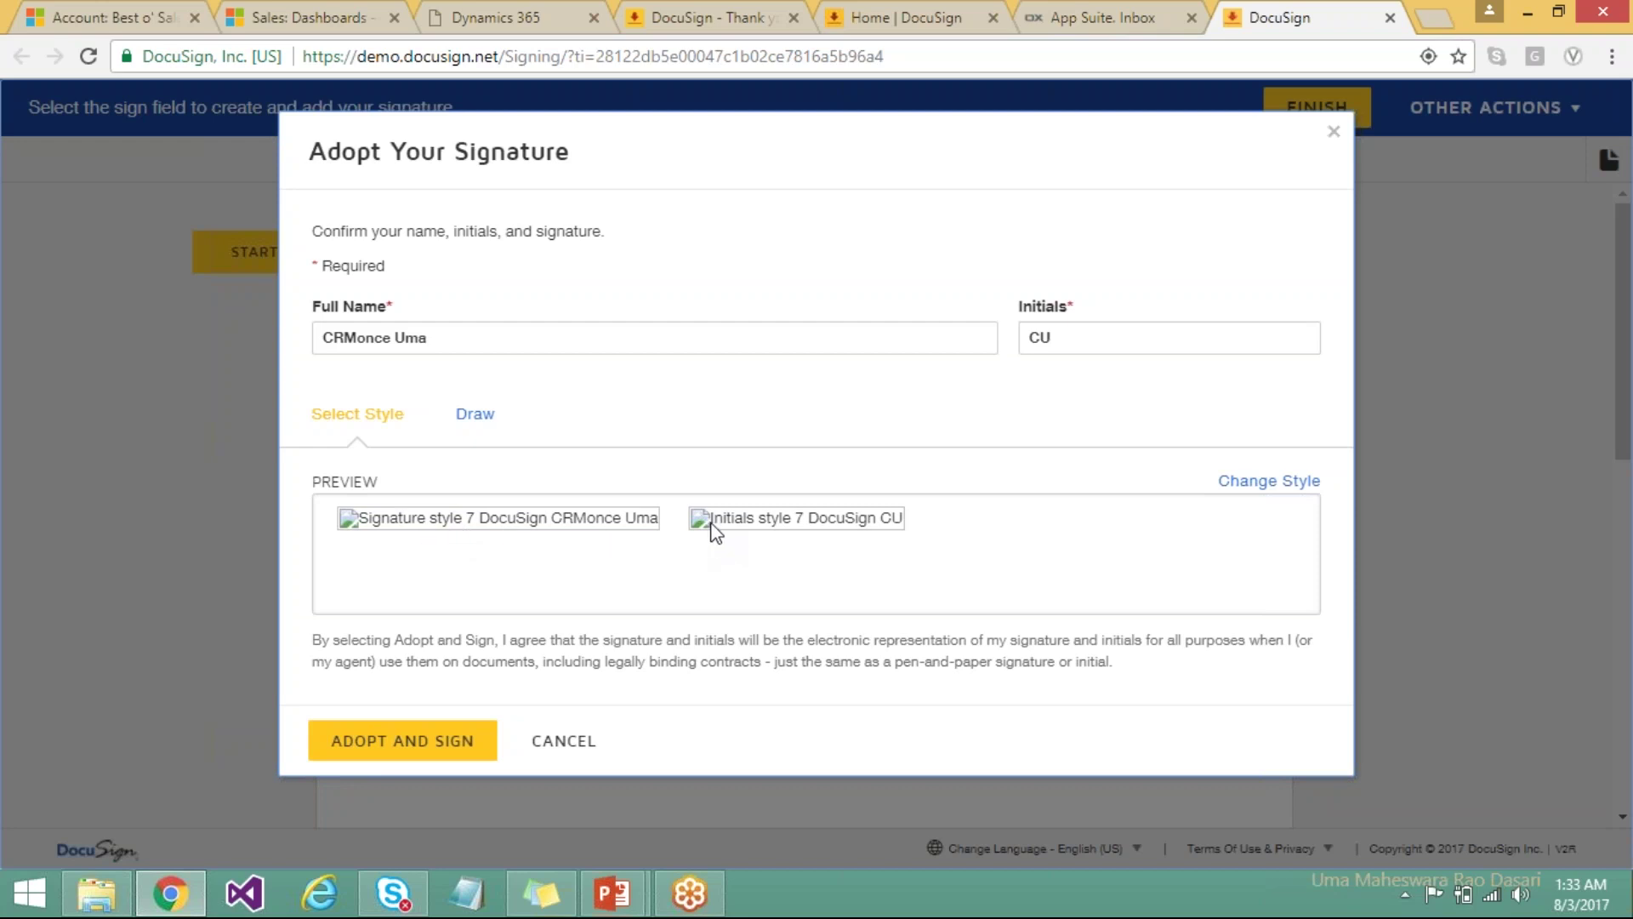
left_click(1256, 482)
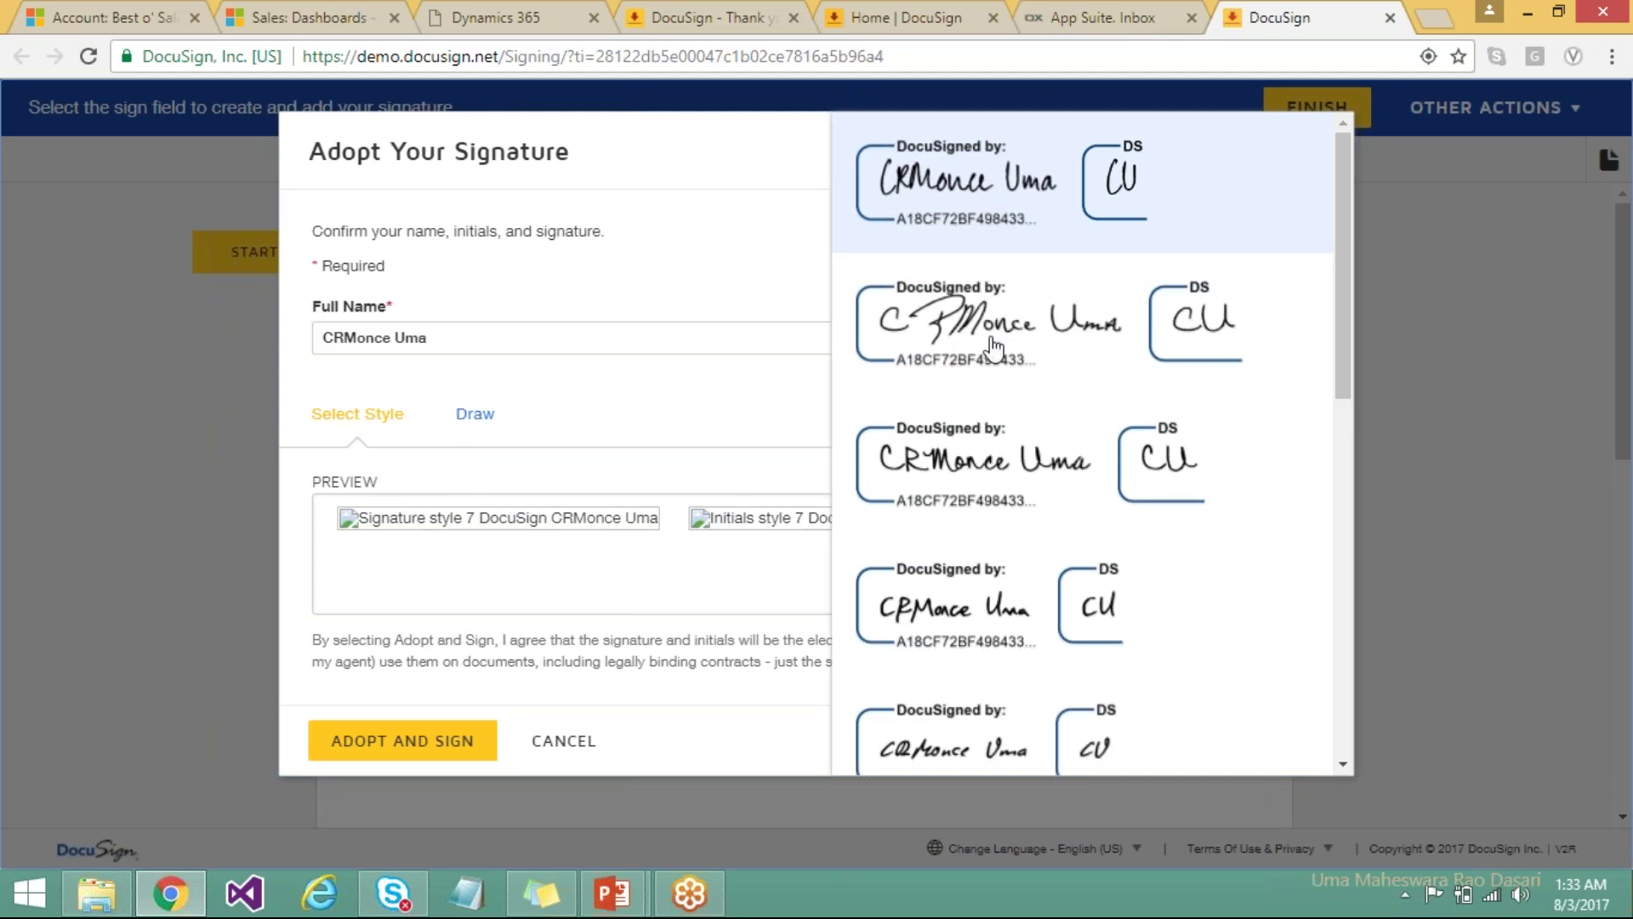
left_click(917, 492)
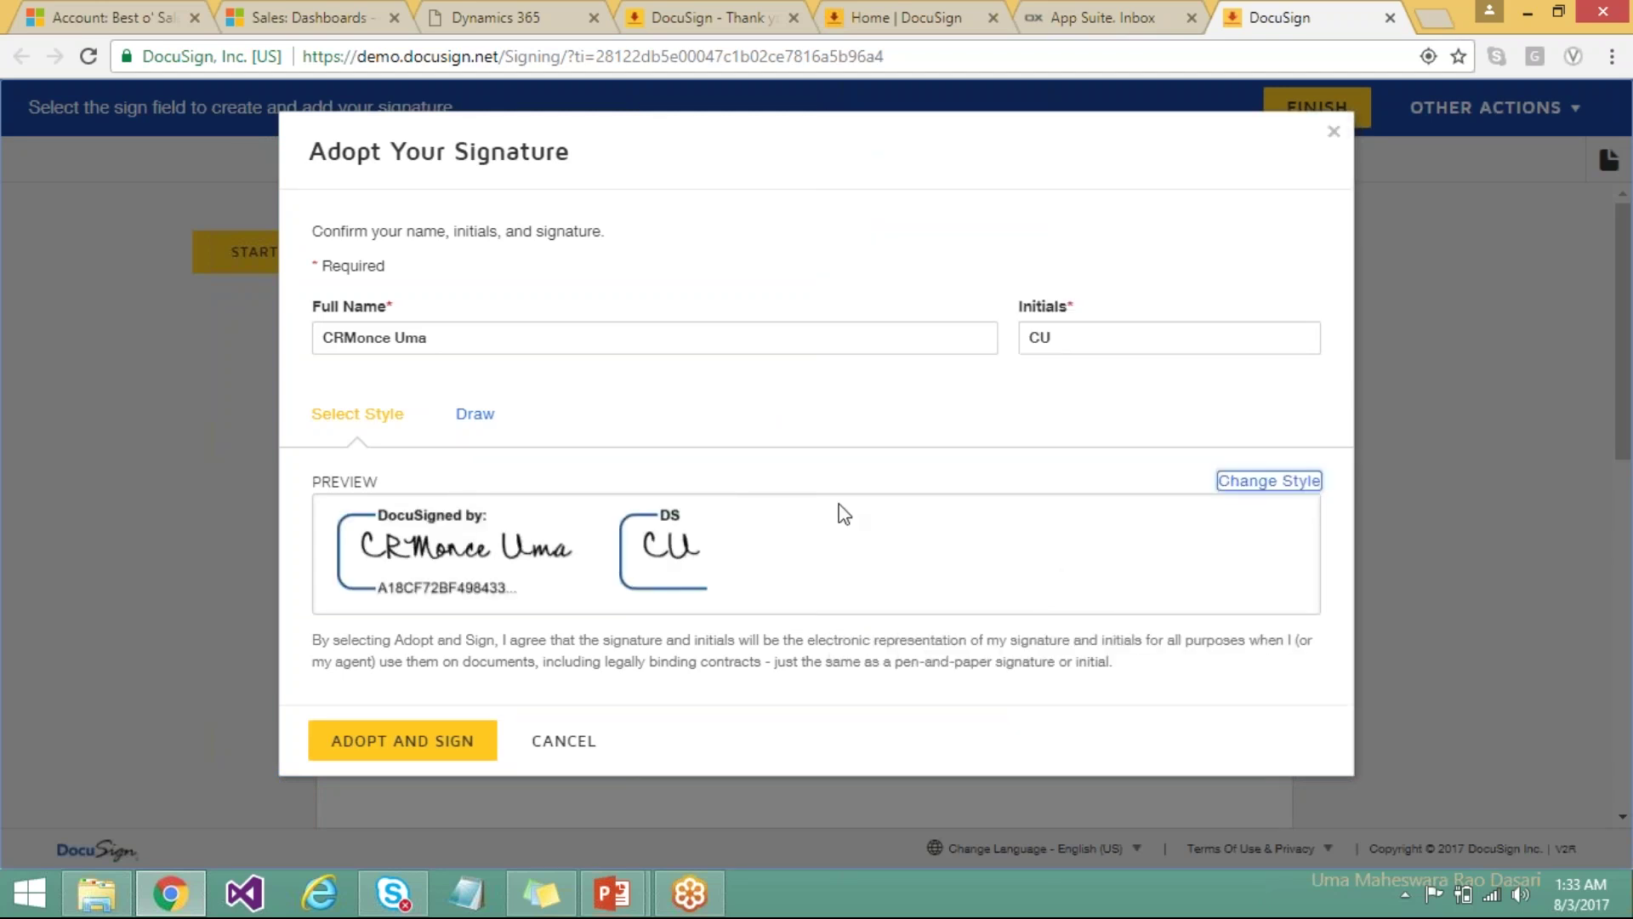
left_click(474, 550)
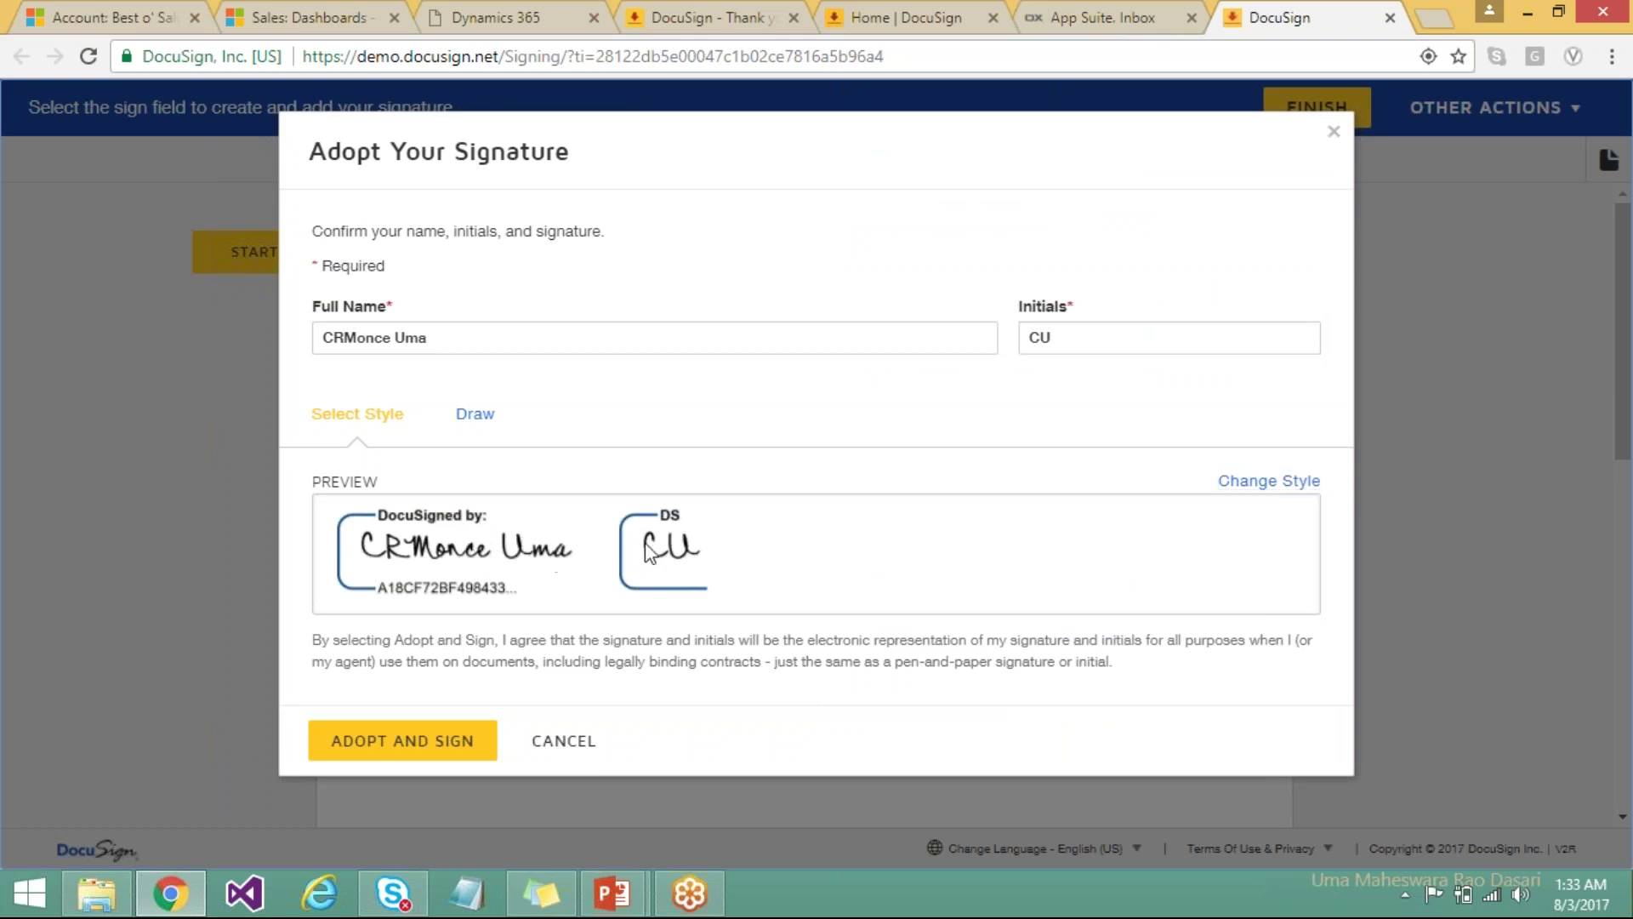
left_click(403, 748)
left_click(394, 743)
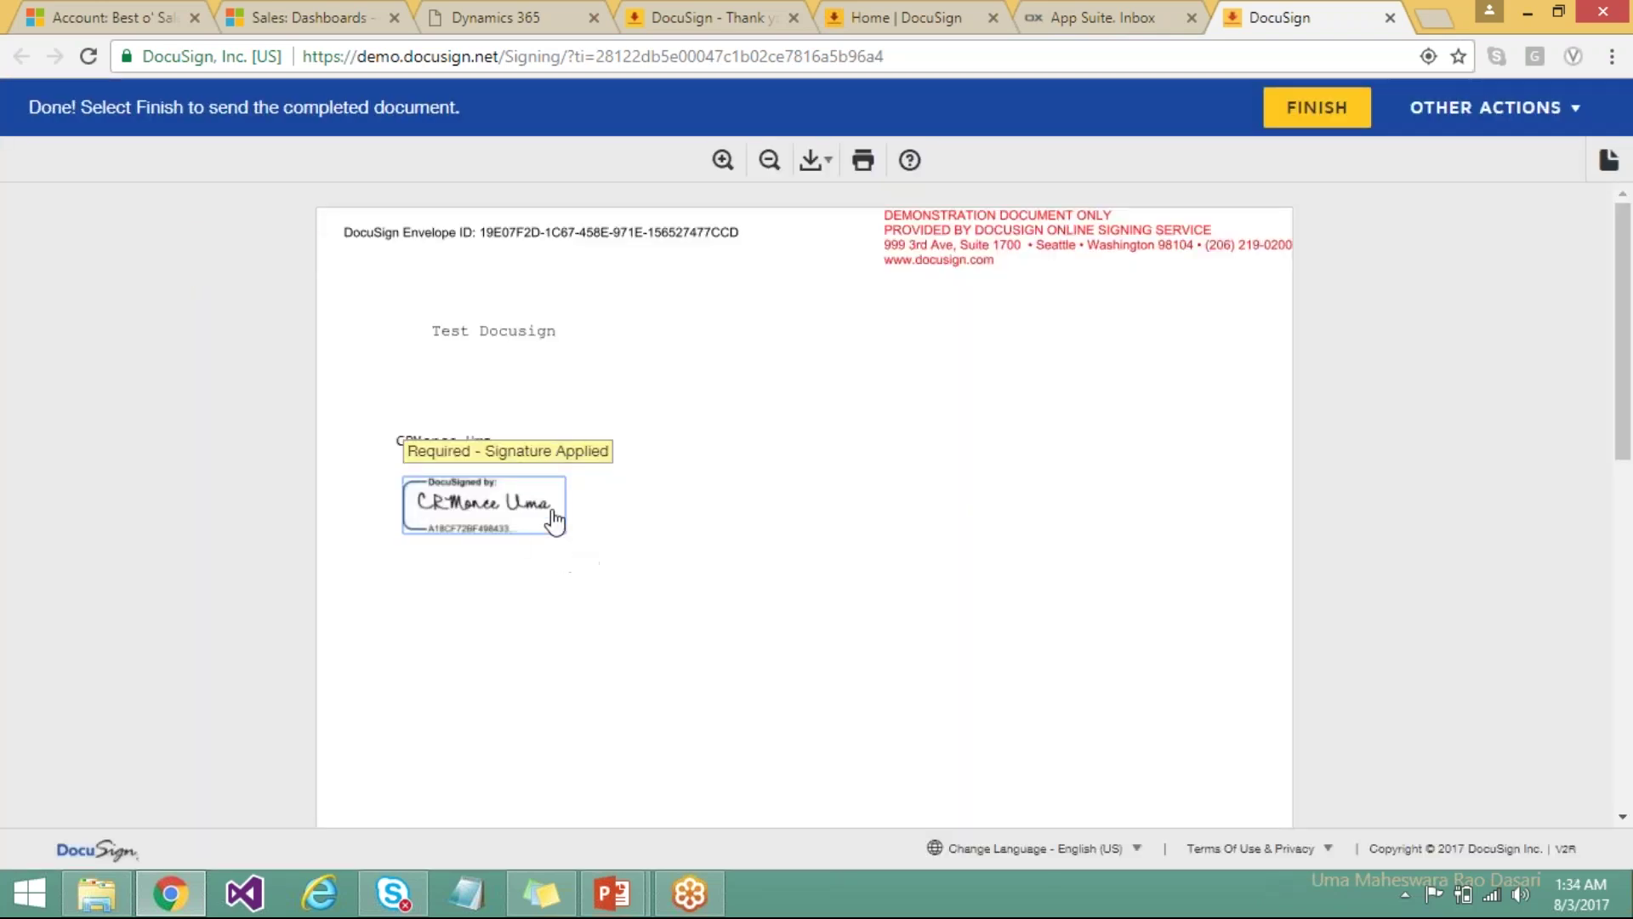
Finish signing in DocuSign and return to the Dynamics 365 account tab.
left_click(1318, 109)
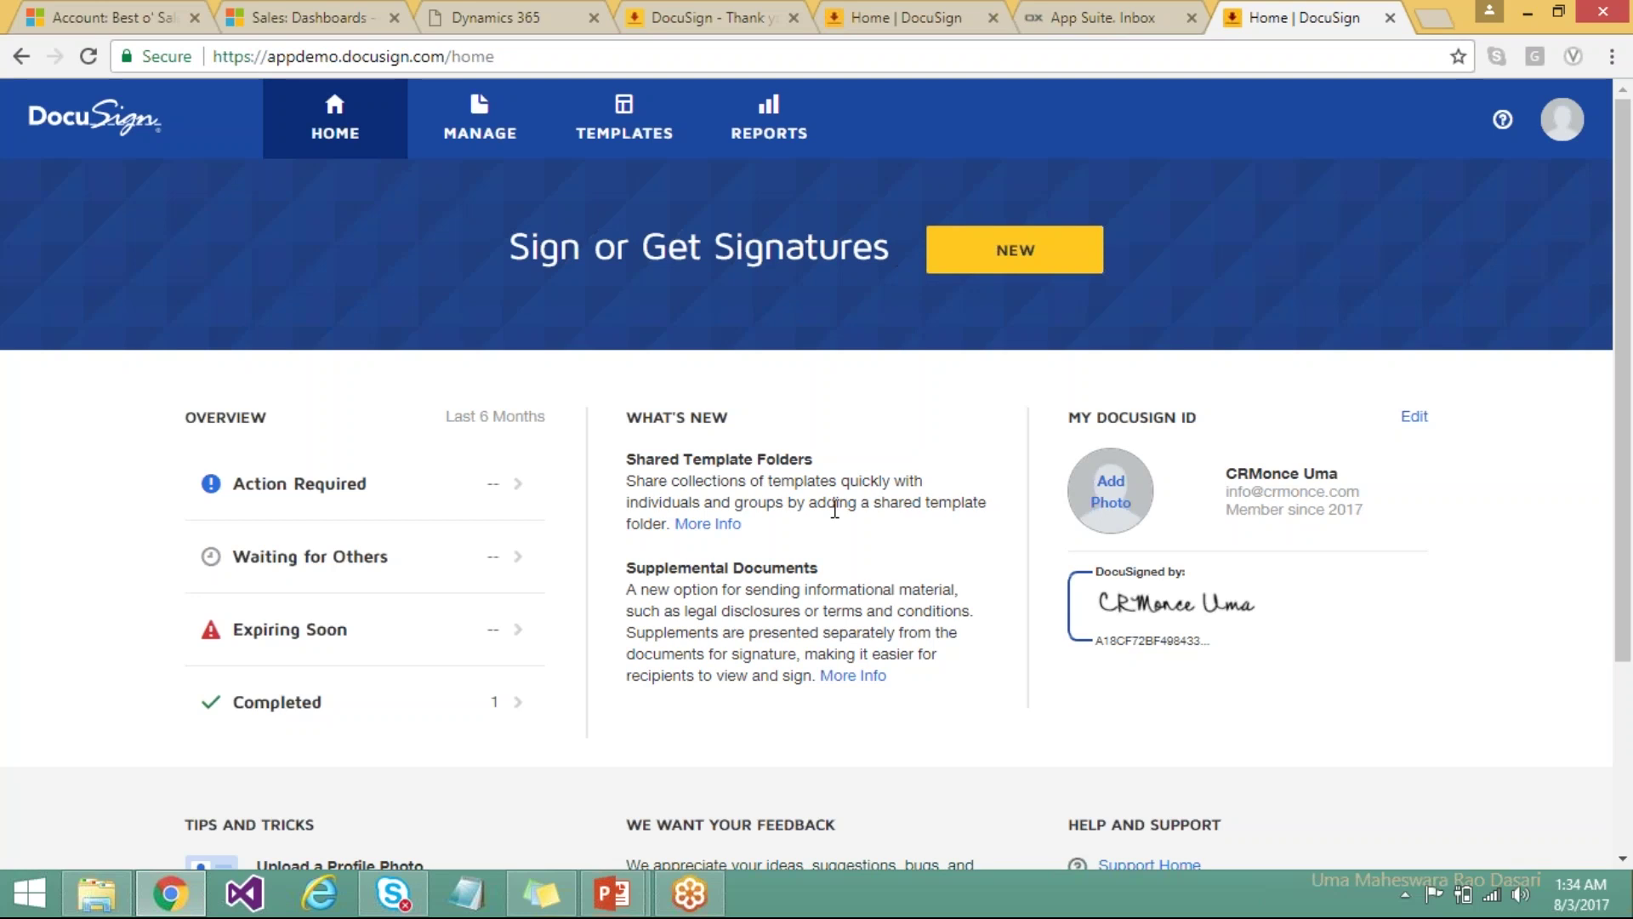
left_click(111, 17)
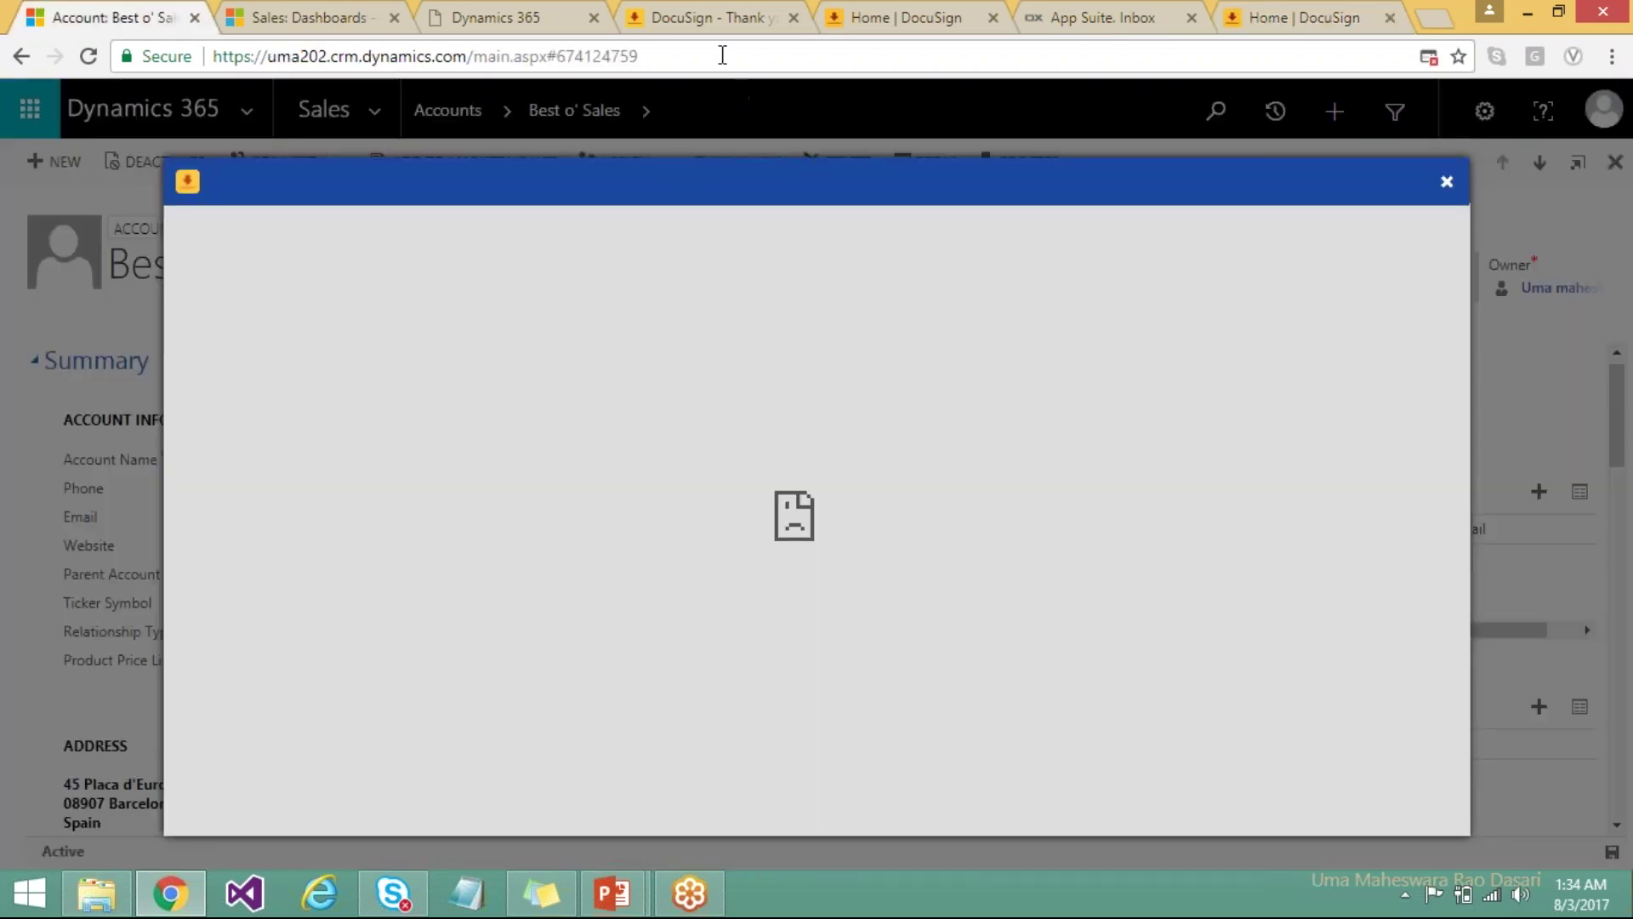
Reload the Best o' Sales account and view its Notes showing TestDocusign_signed.pdf.
left_click(722, 55)
key("Return")
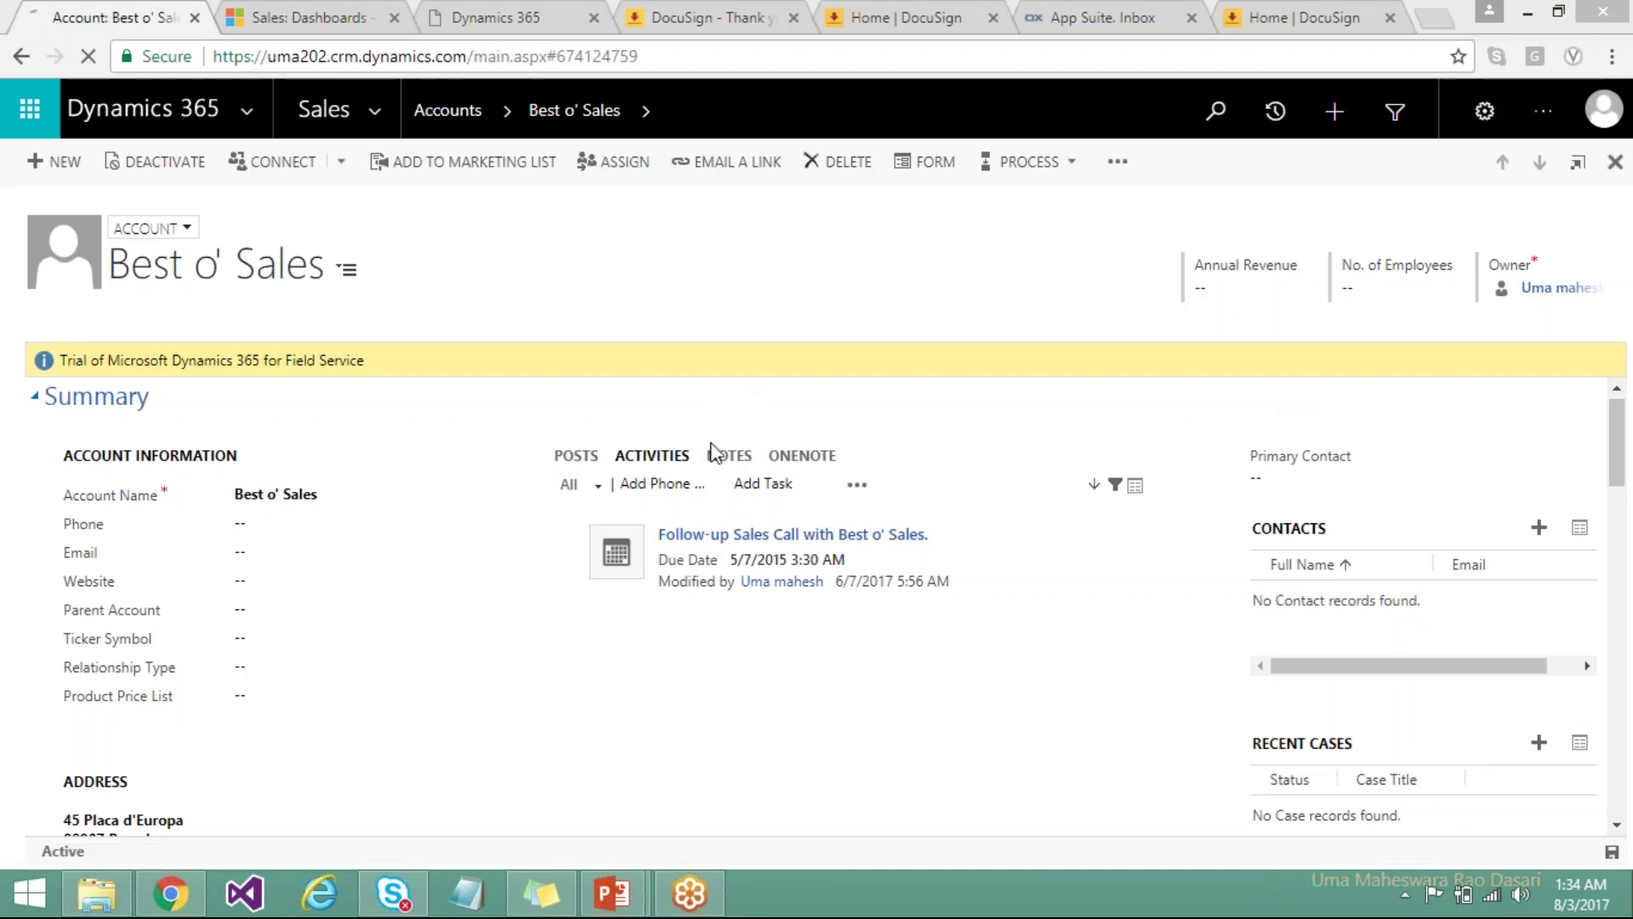
left_click(729, 419)
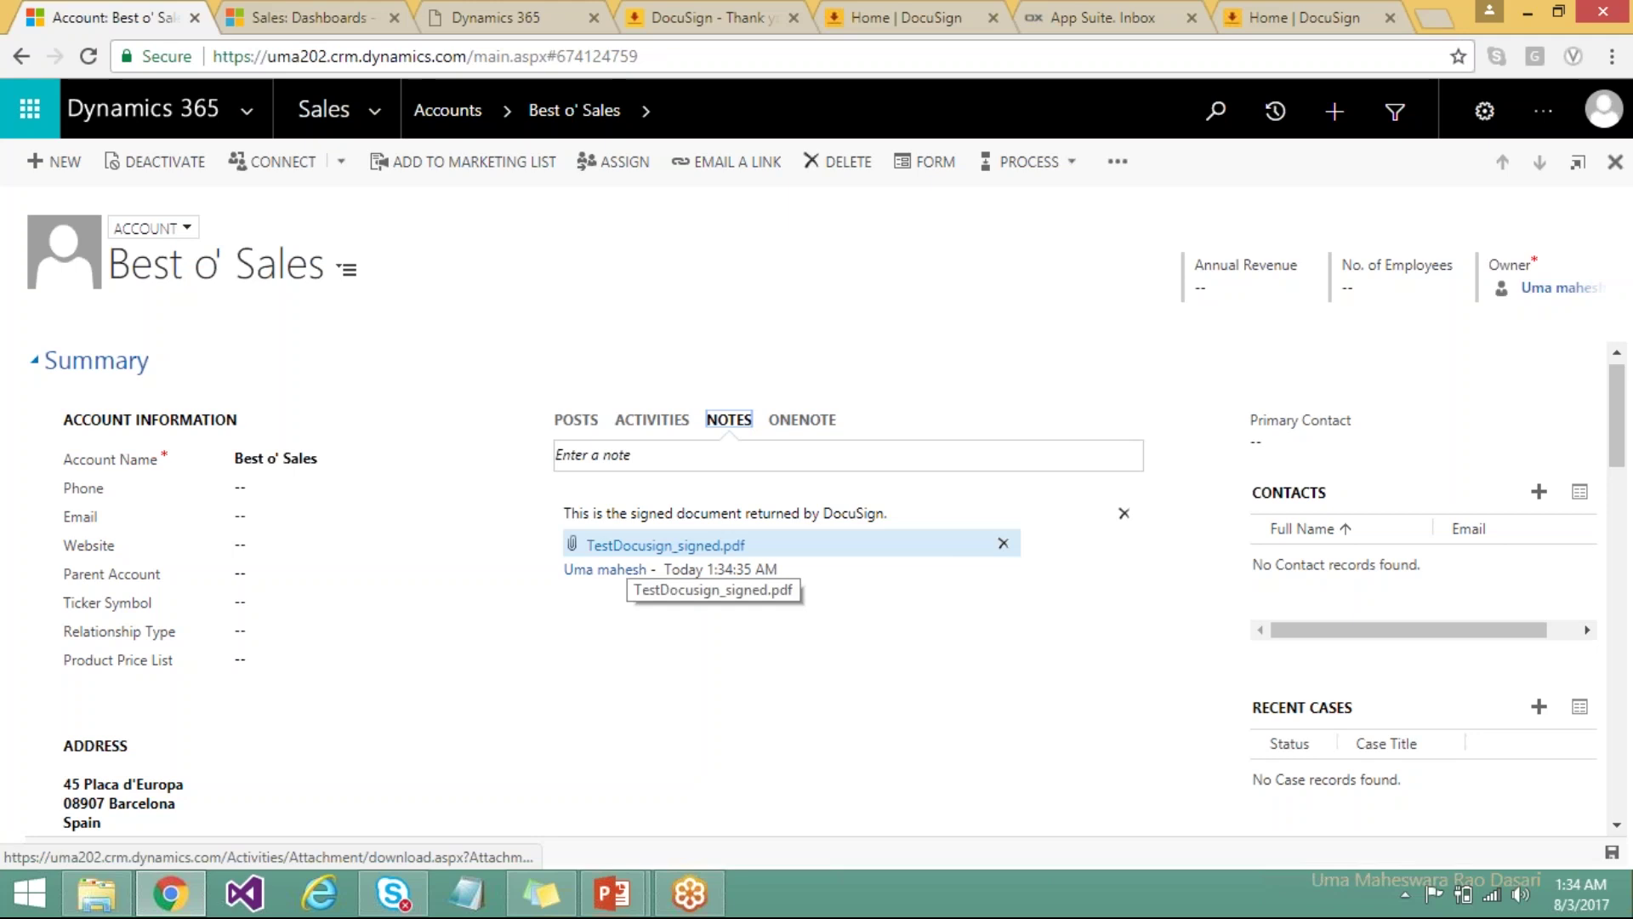
Download TestDocusign_signed.pdf to drive D and open it in Chrome.
left_click(634, 546)
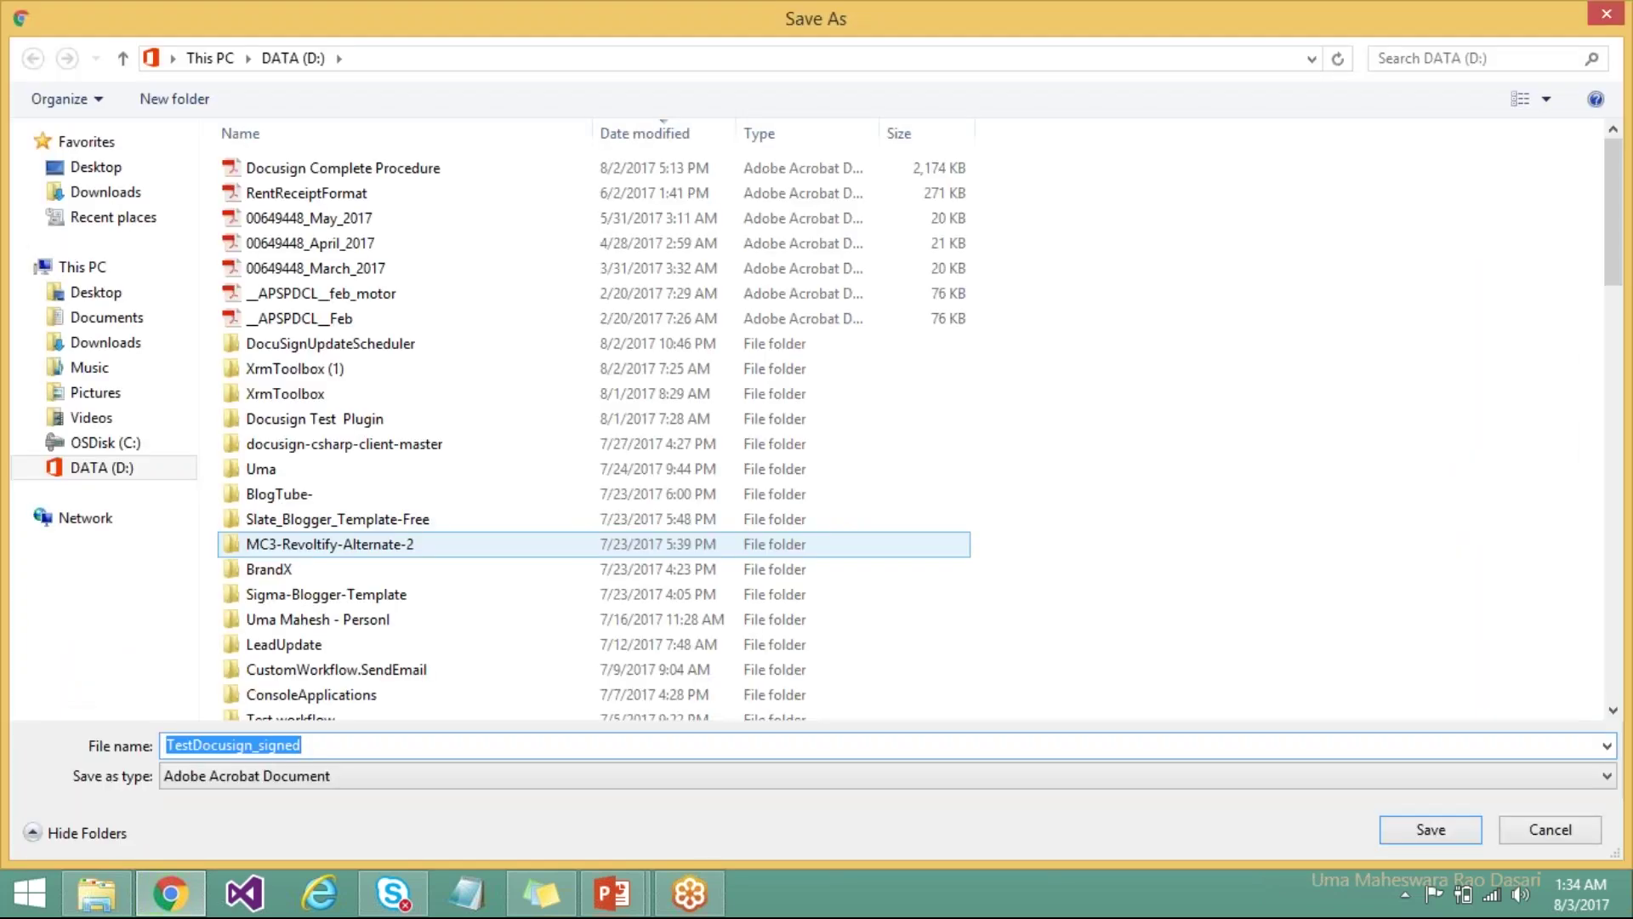
left_click(1428, 832)
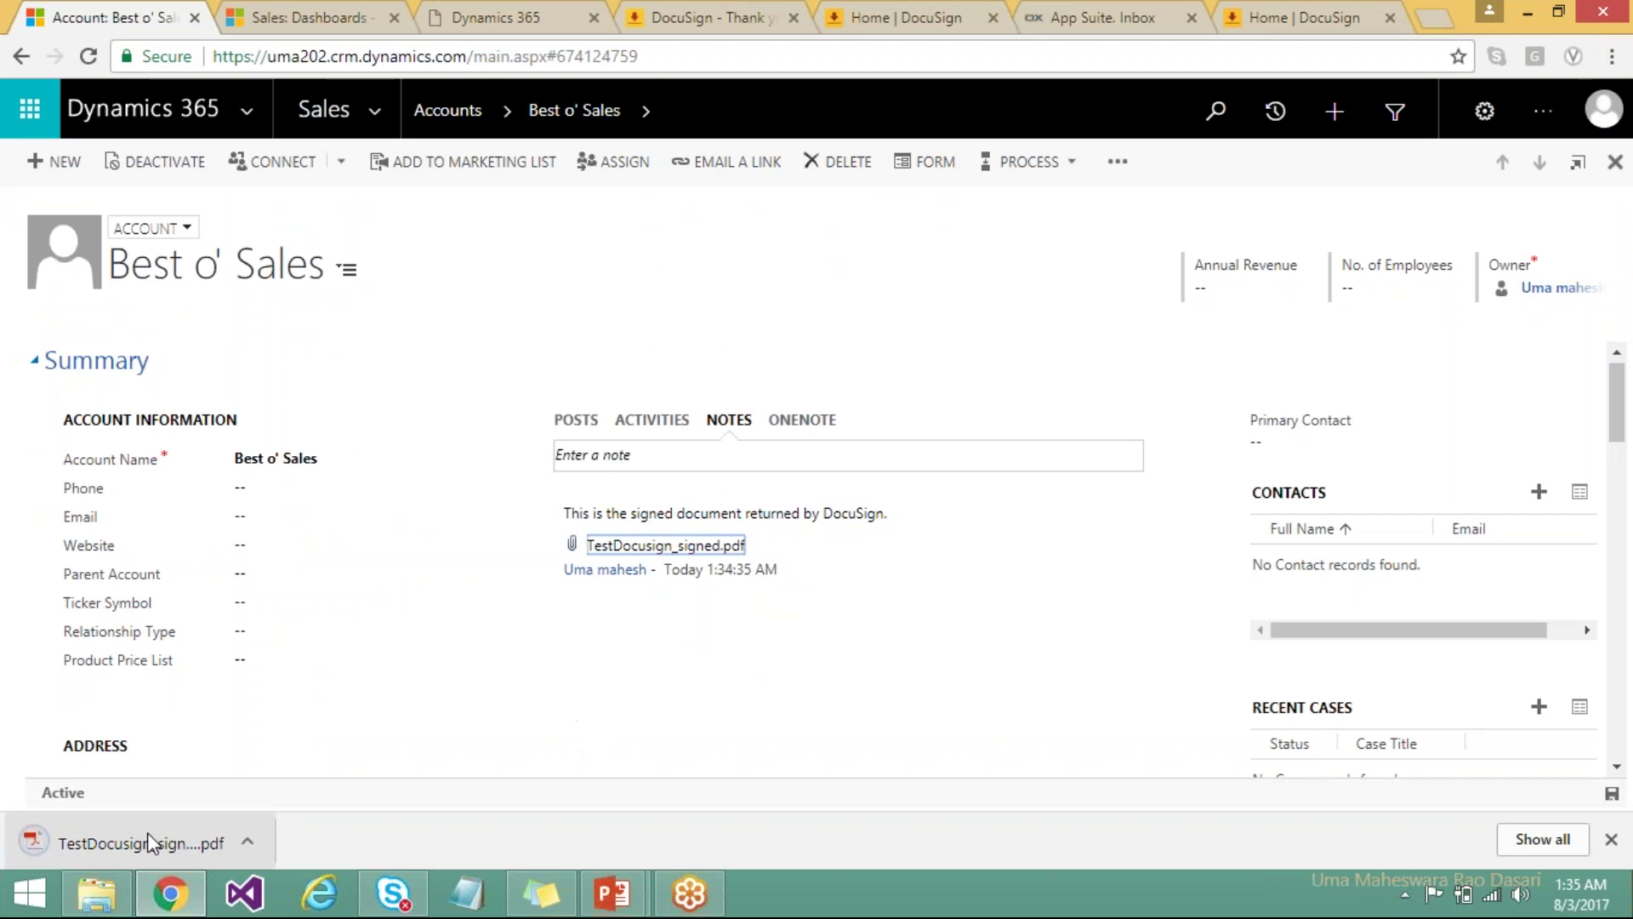
left_click(140, 842)
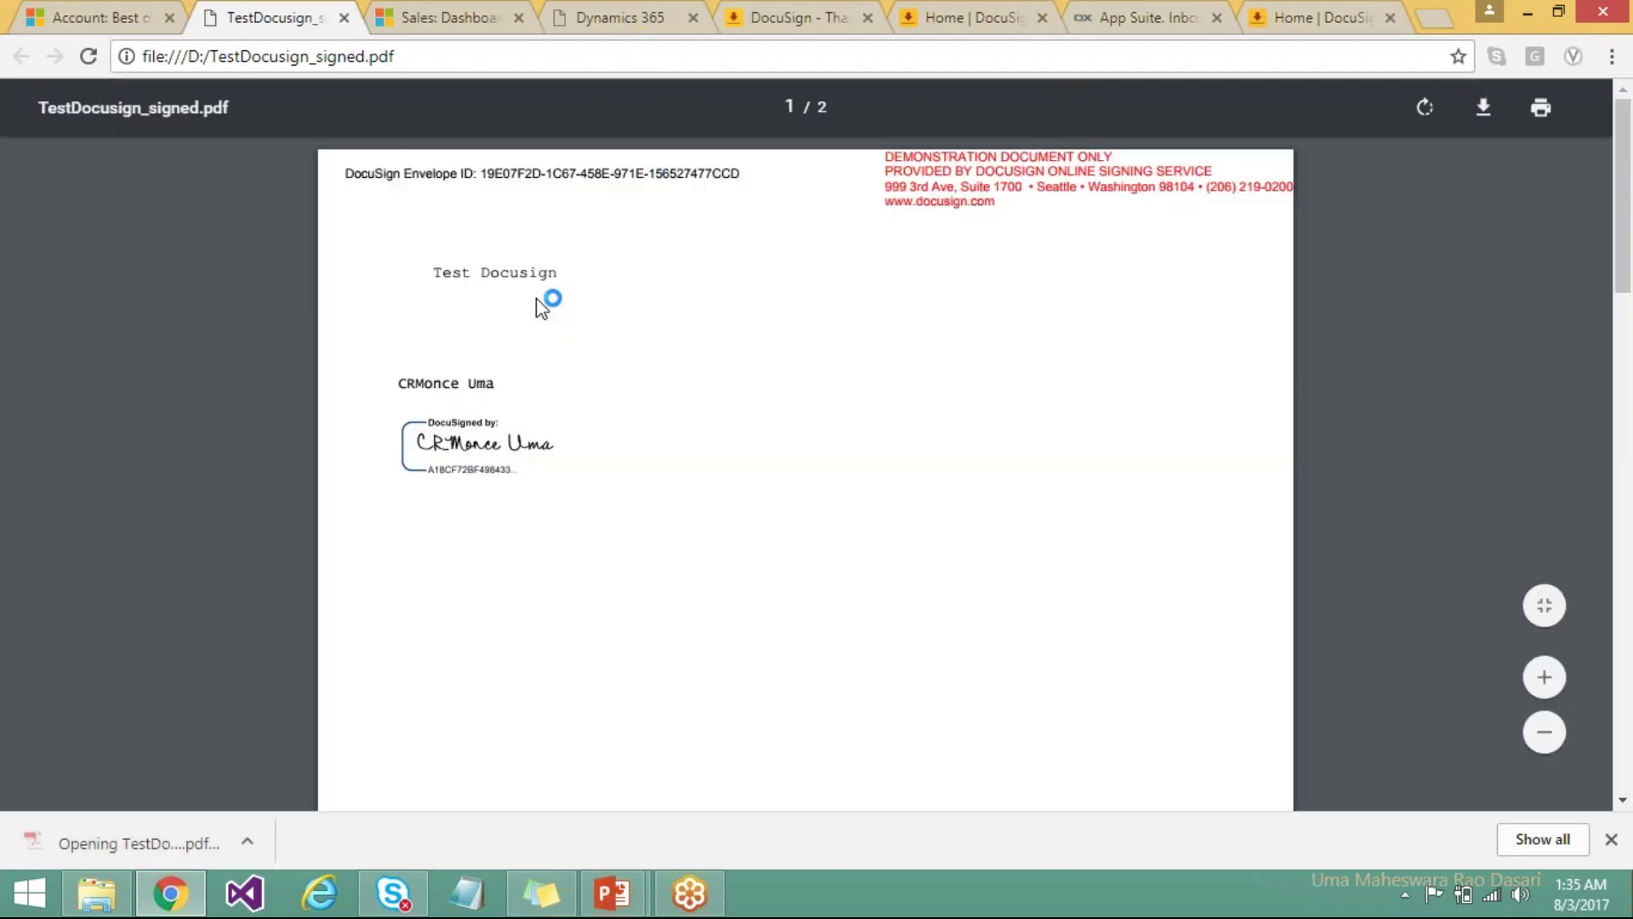